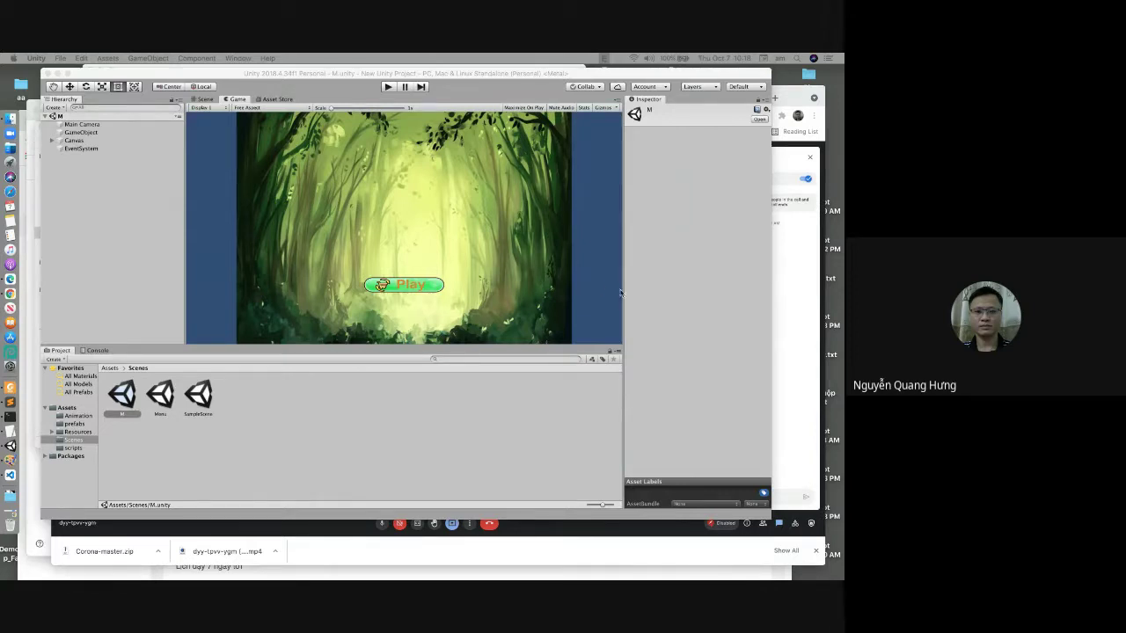
Append 'Demo3 - hiệu ứng va chạm' on a new line, using Vietnamese input for the accents
left_click(9, 430)
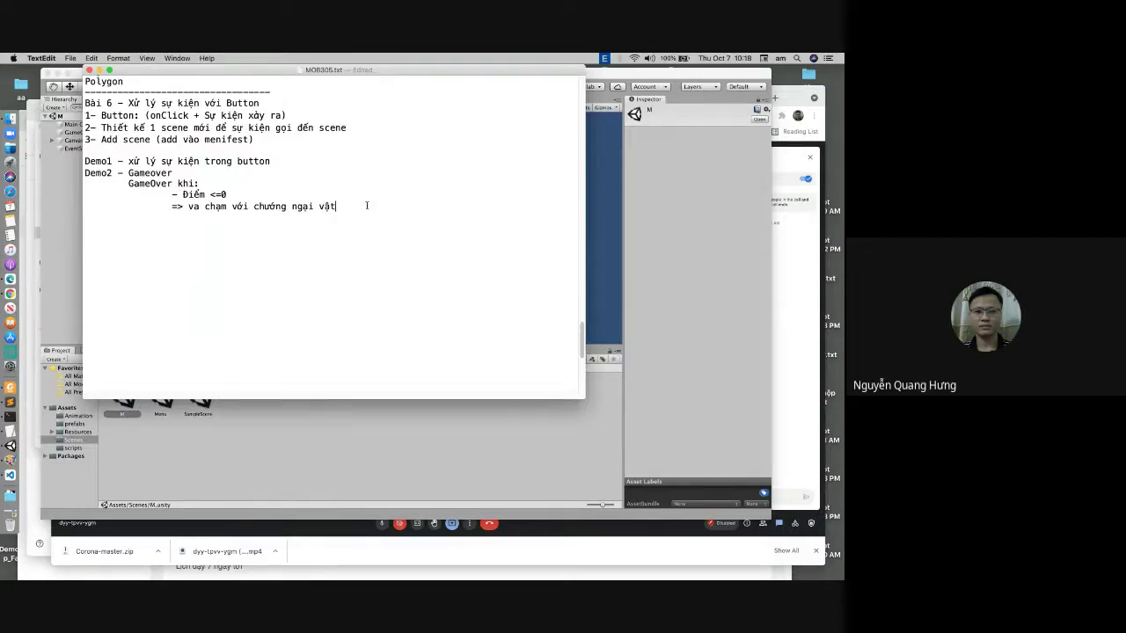
key("Return")
type("Demo3")
type(" - hie")
type("eu")
key("BackSpace")
key("BackSpace")
key("ctrl+space")
type("ê")
type("u")
type("ứng va chạm")
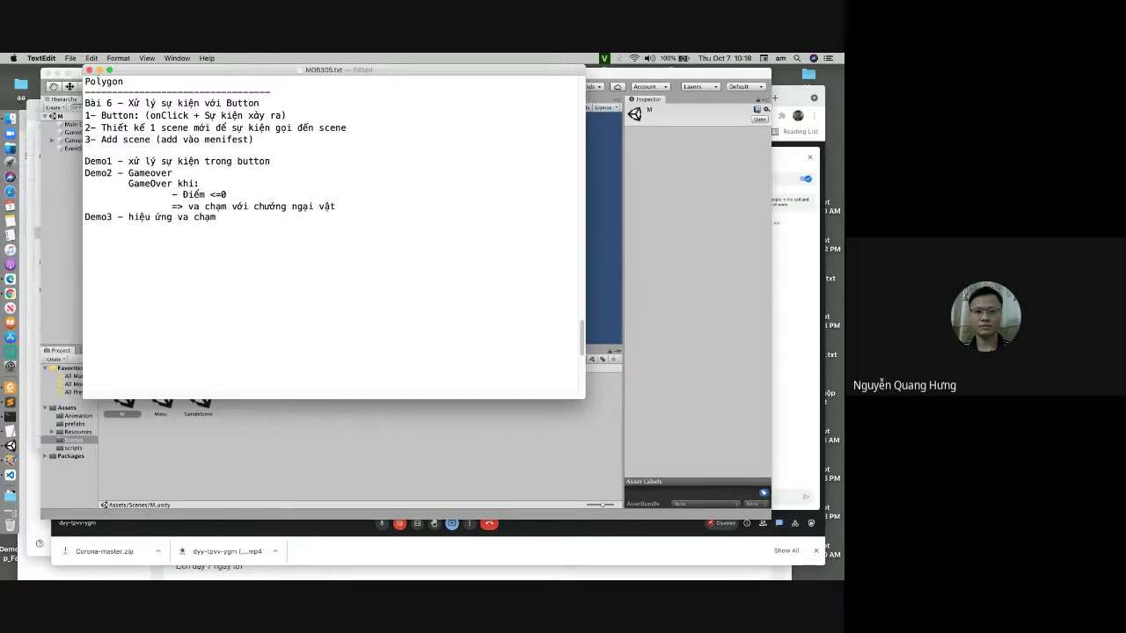
Switch to Unity and open SampleScene from the Project's Scenes folder
left_click(647, 95)
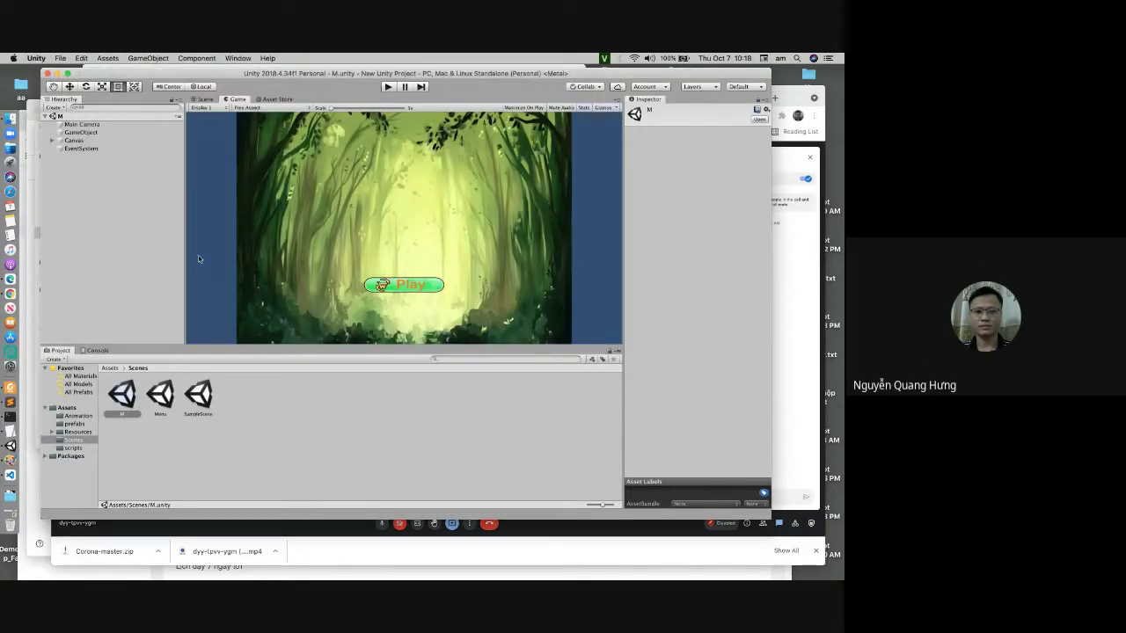
double_click(201, 396)
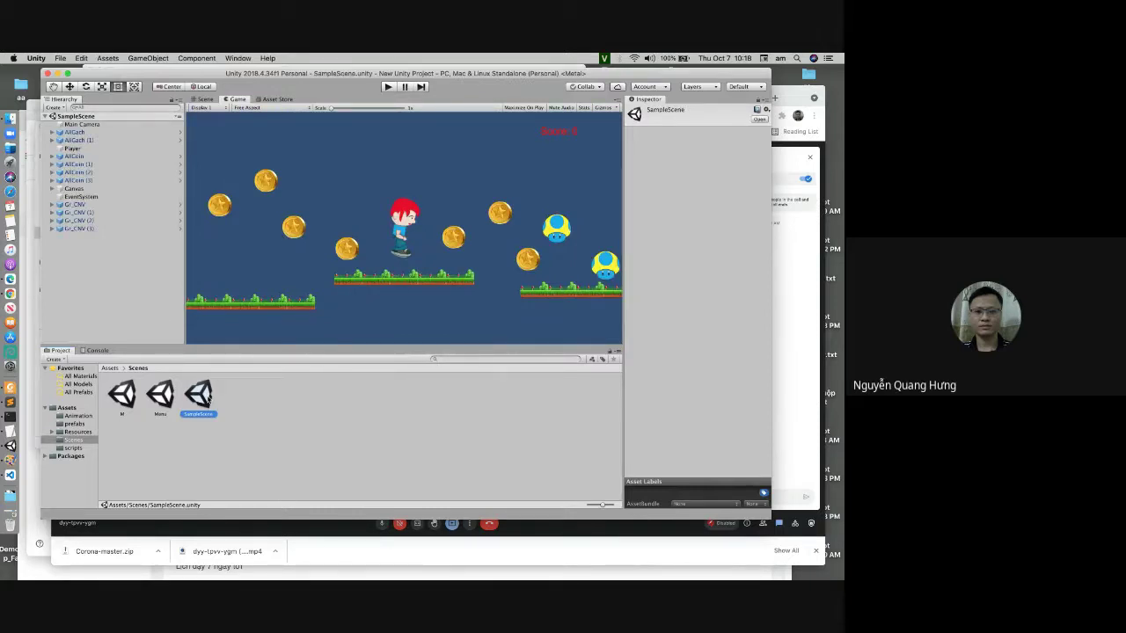
left_click(150, 58)
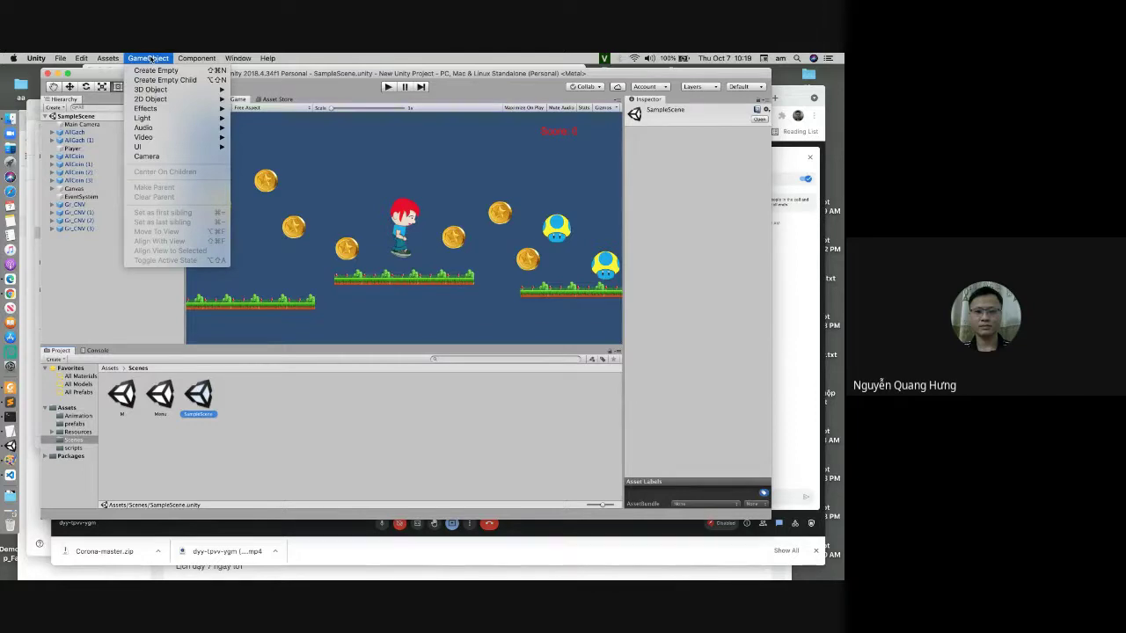
mouse_move(195, 59)
Add a Particle System from GameObject > Effects and set its position to 0, 0, 0
mouse_move(164, 110)
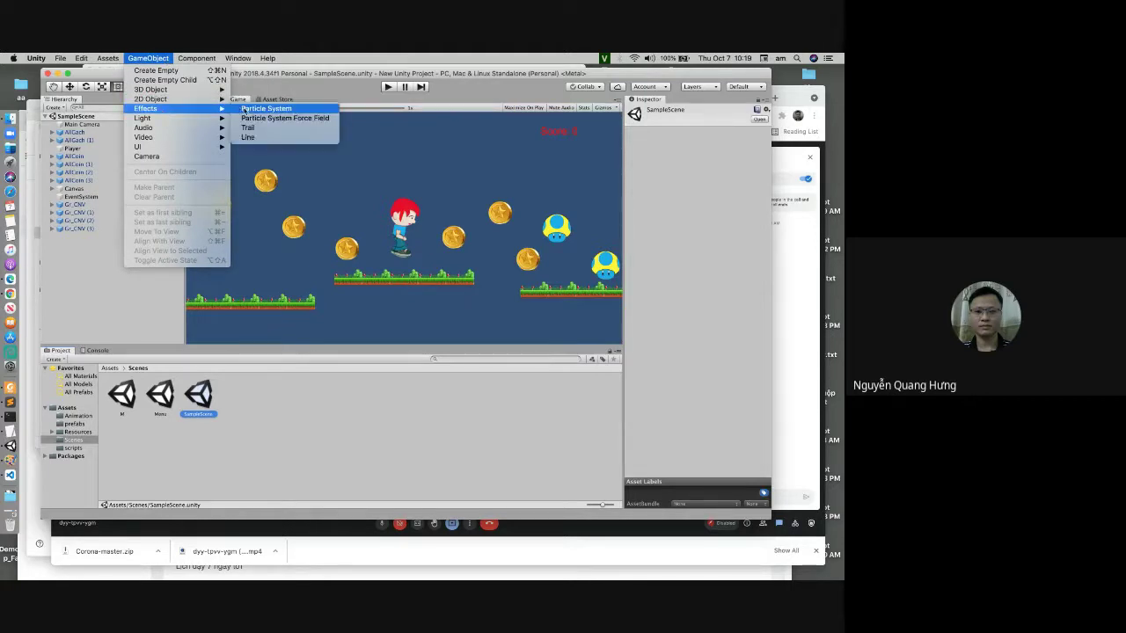
left_click(244, 109)
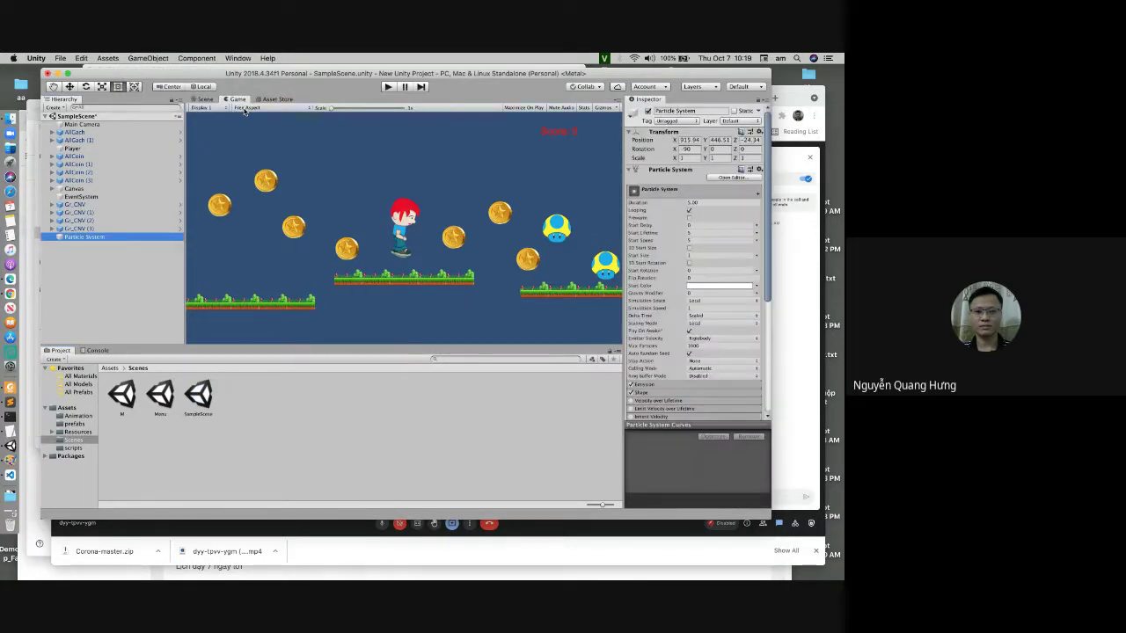
left_click(689, 140)
type("0")
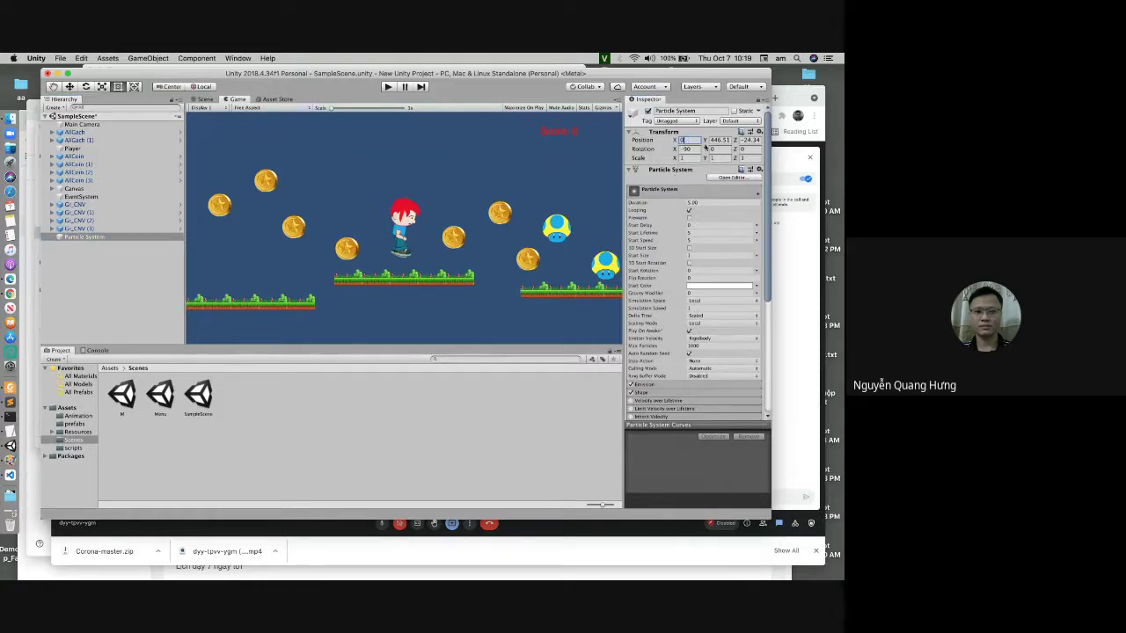
left_click(713, 140)
type("0")
left_click(744, 140)
type("0")
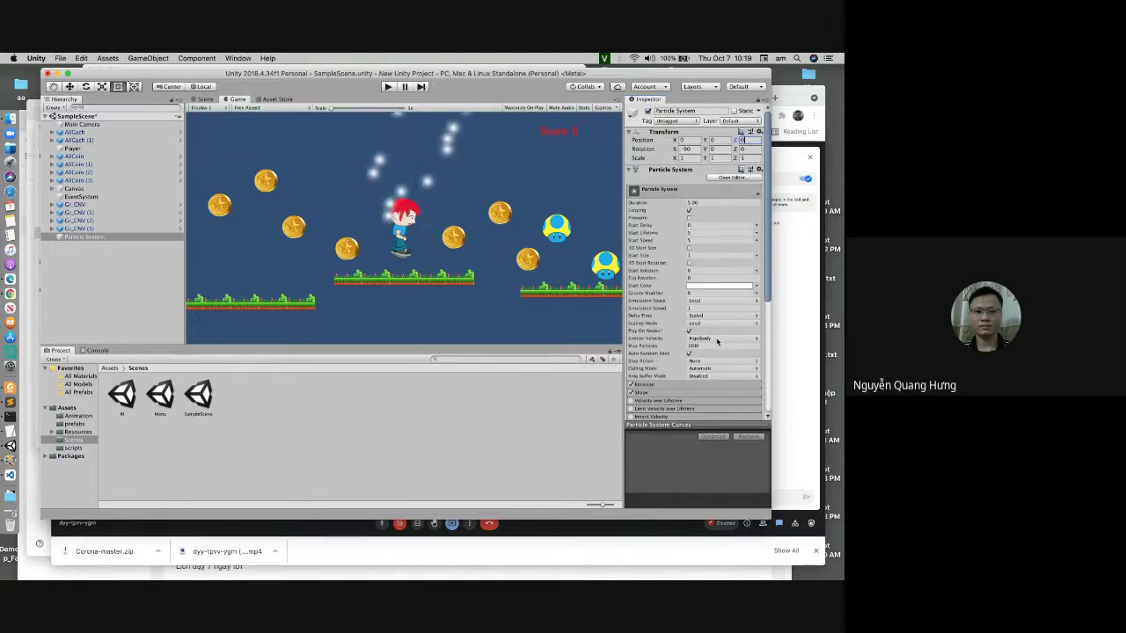
Expand the particle system's Renderer module in the Inspector
scroll(702, 396, "down", 1)
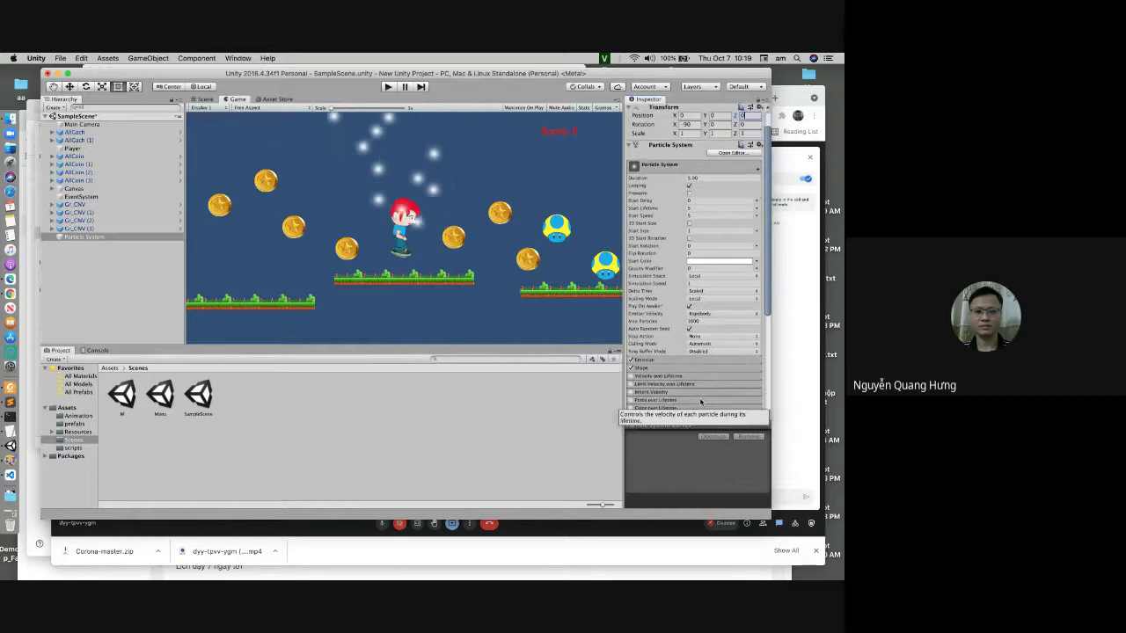
scroll(701, 402, "down", 2)
scroll(668, 406, "down", 3)
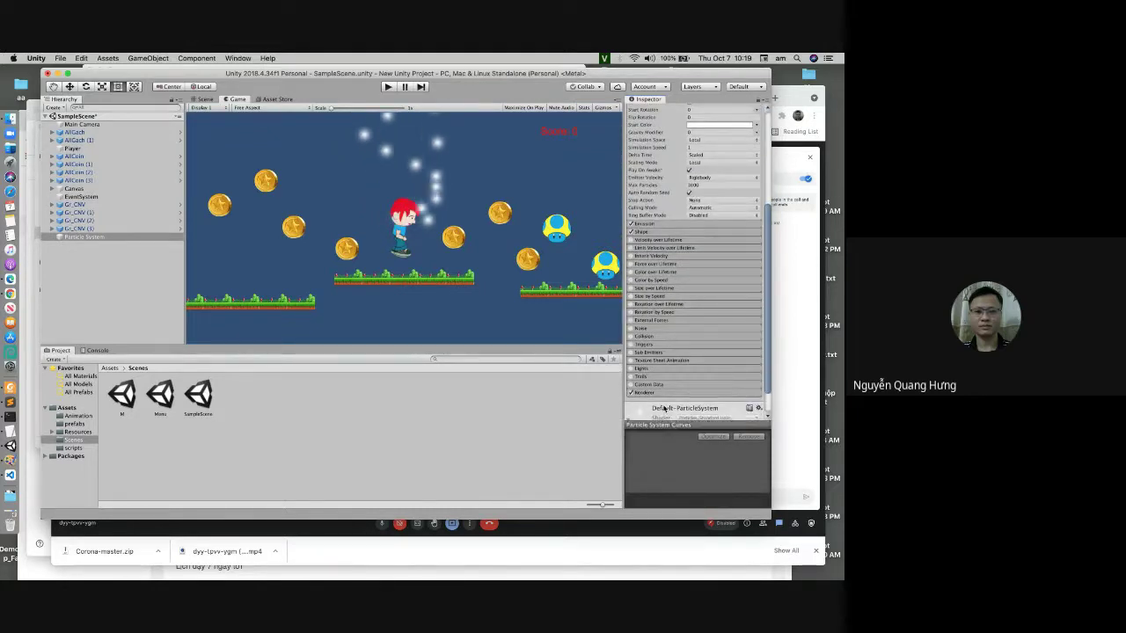
scroll(668, 406, "down", 1)
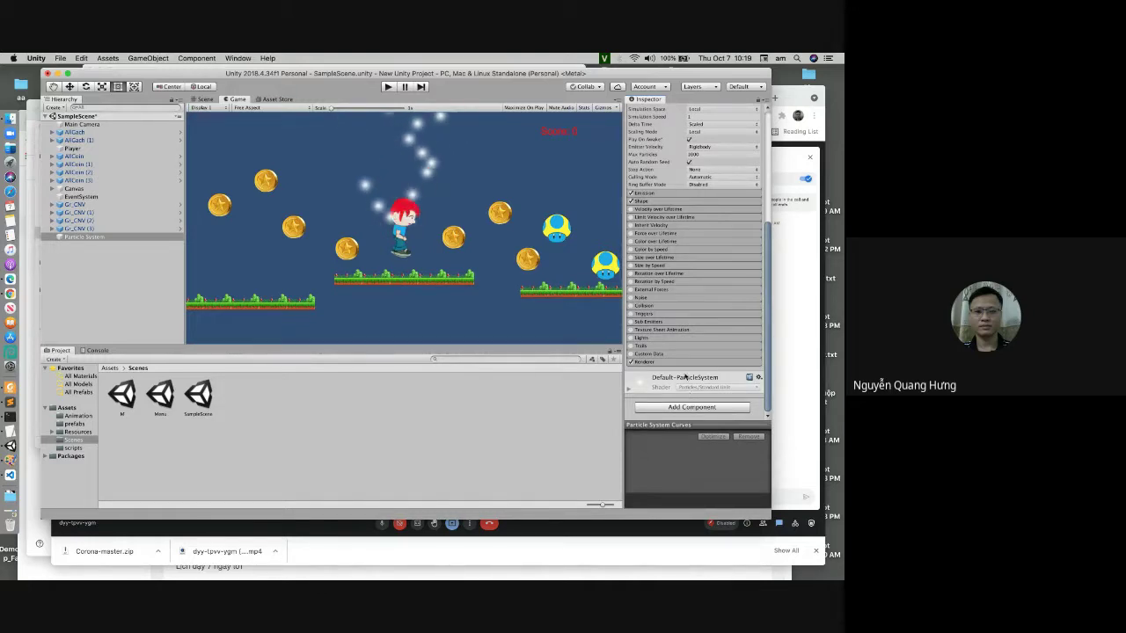
left_click(682, 361)
scroll(680, 363, "down", 2)
scroll(680, 363, "down", 3)
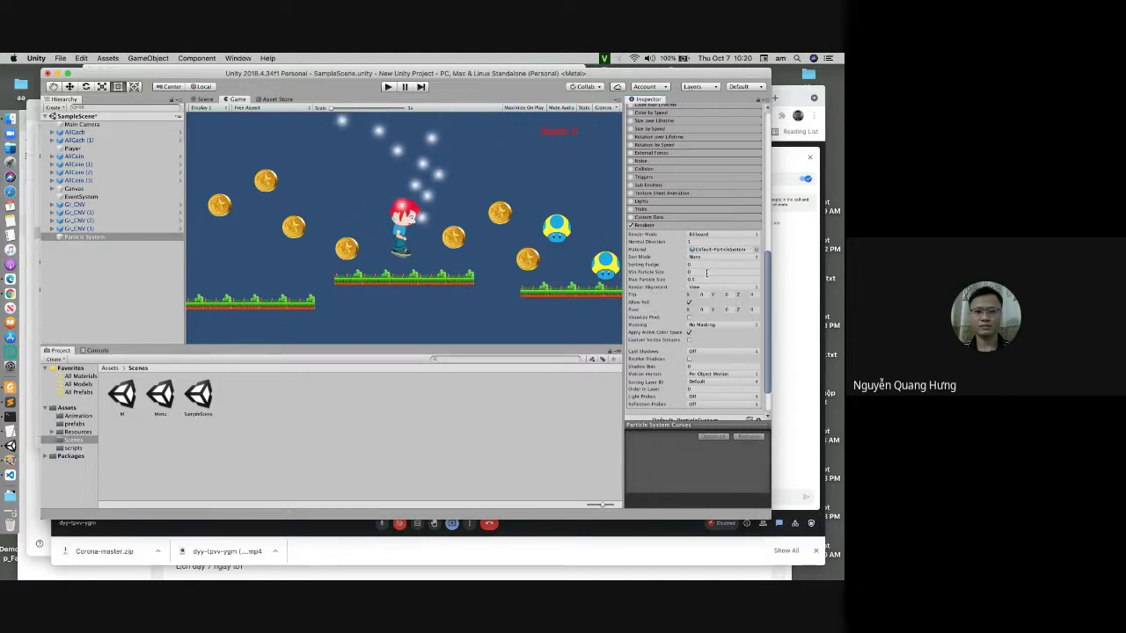
left_click(706, 279)
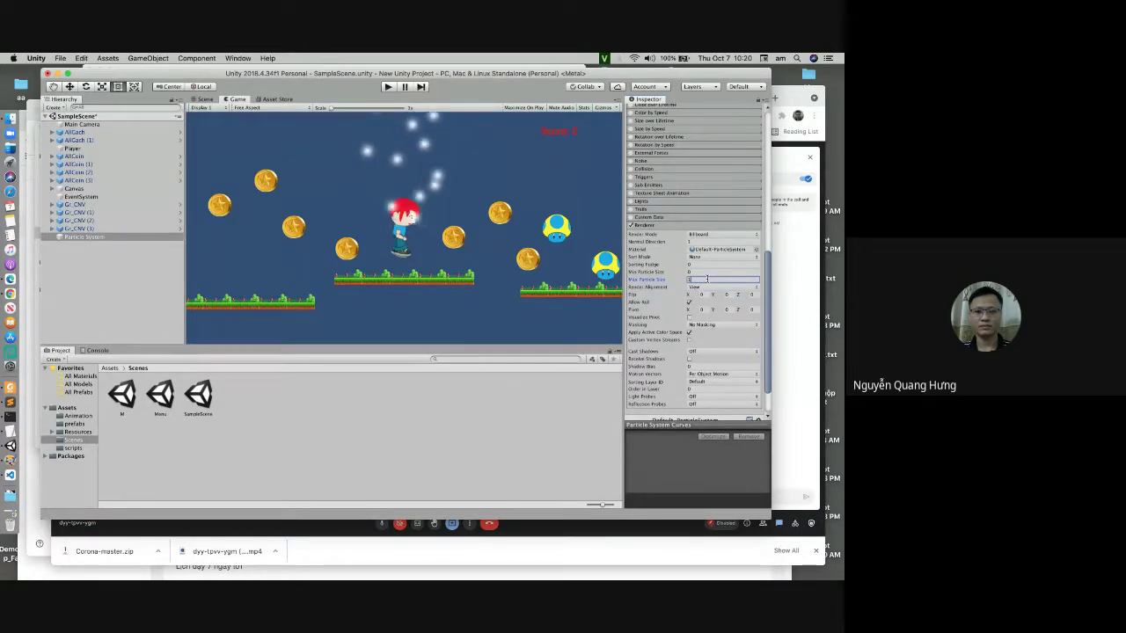
left_click(706, 274)
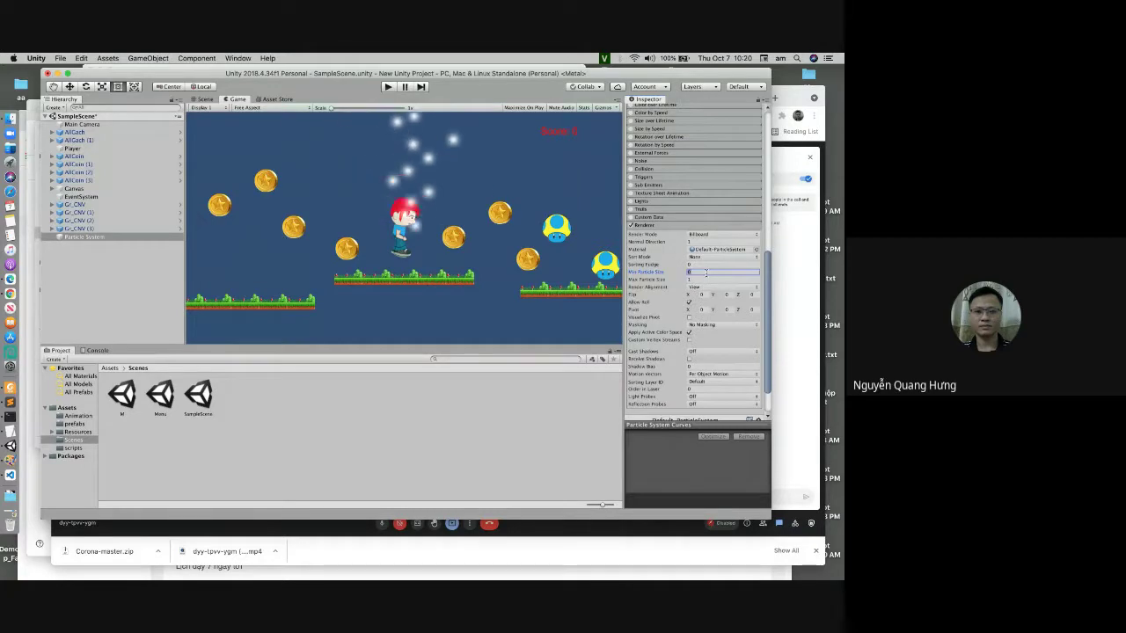
type("1")
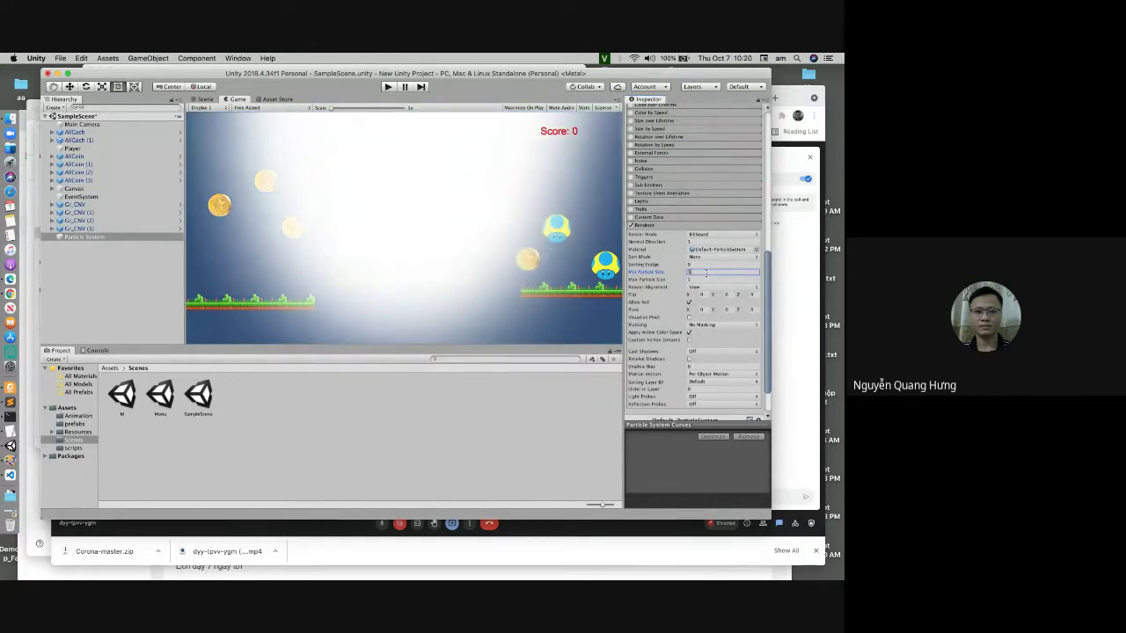
key("BackSpace")
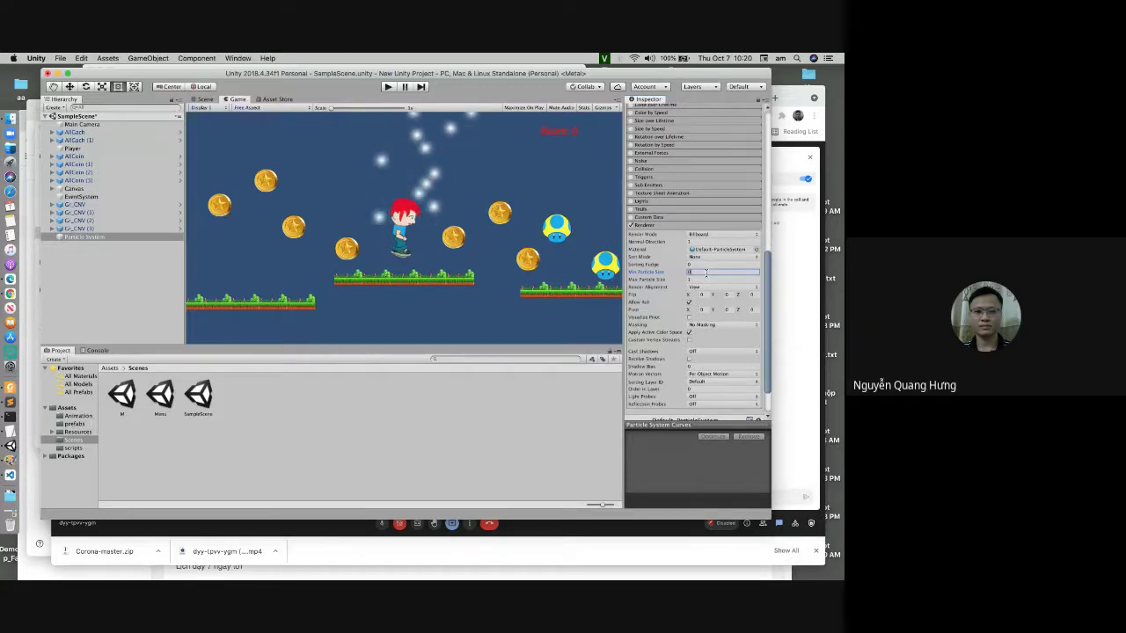
type(".5")
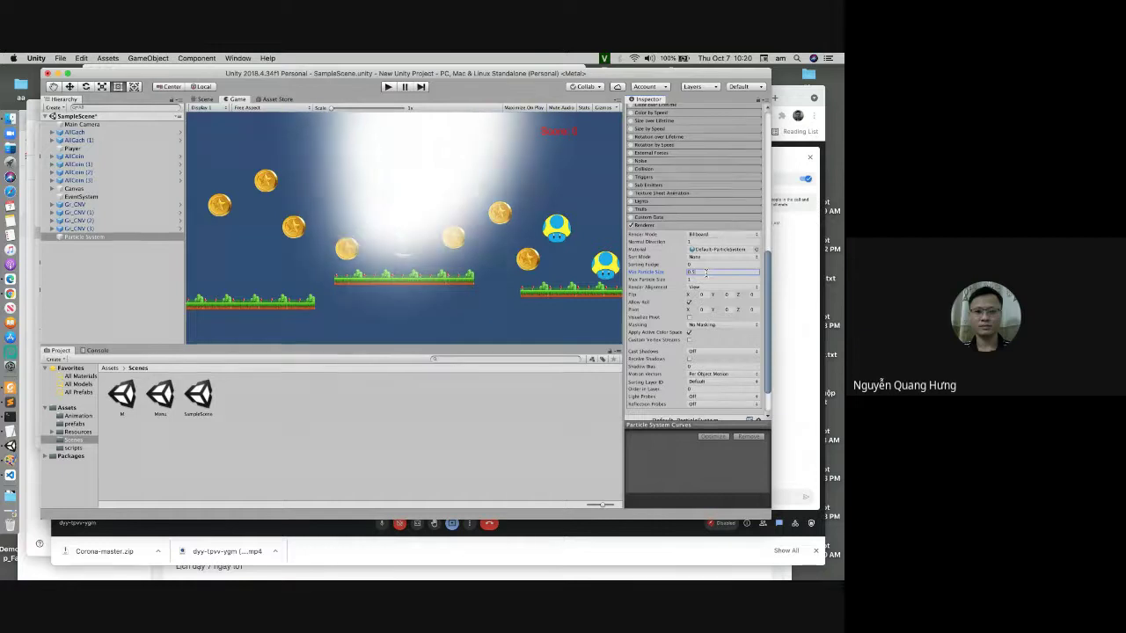
key("BackSpace")
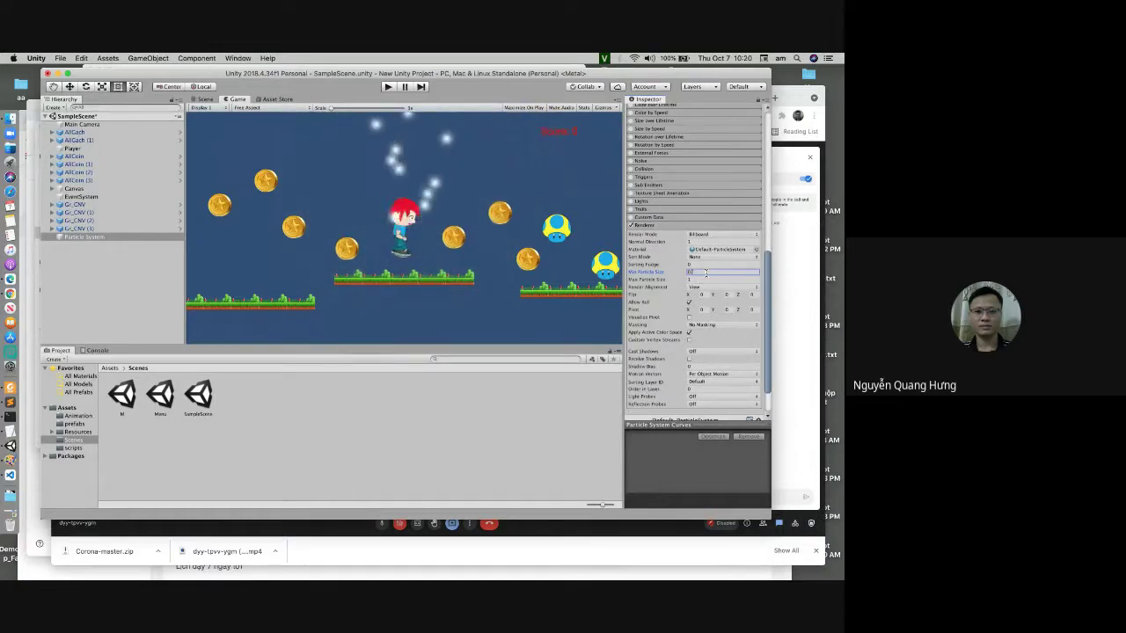
type("1")
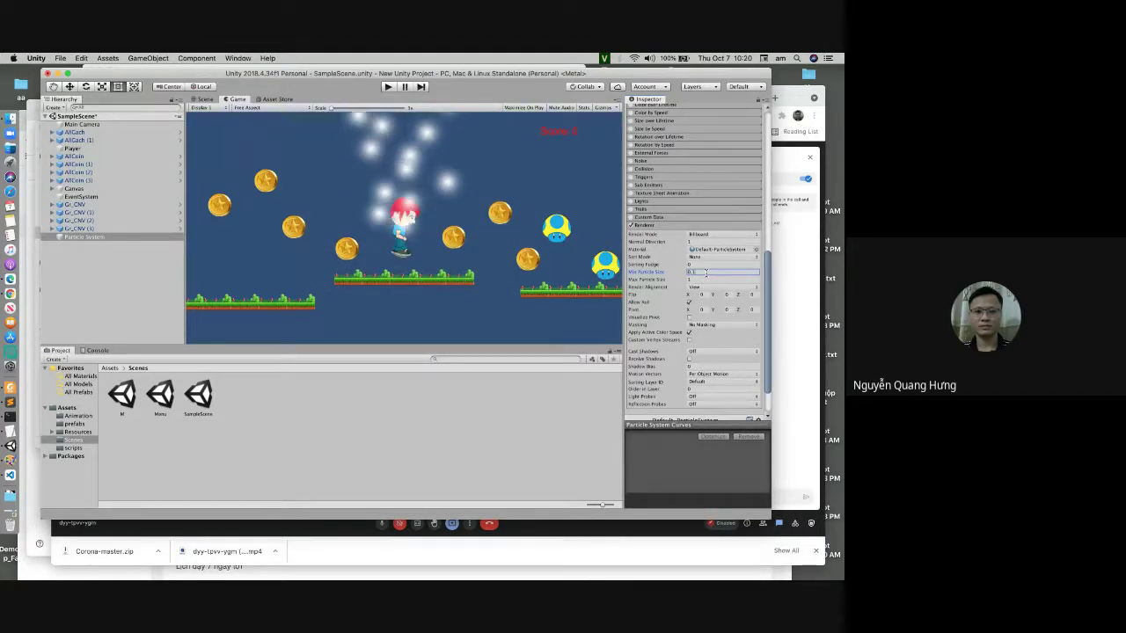
key("BackSpace")
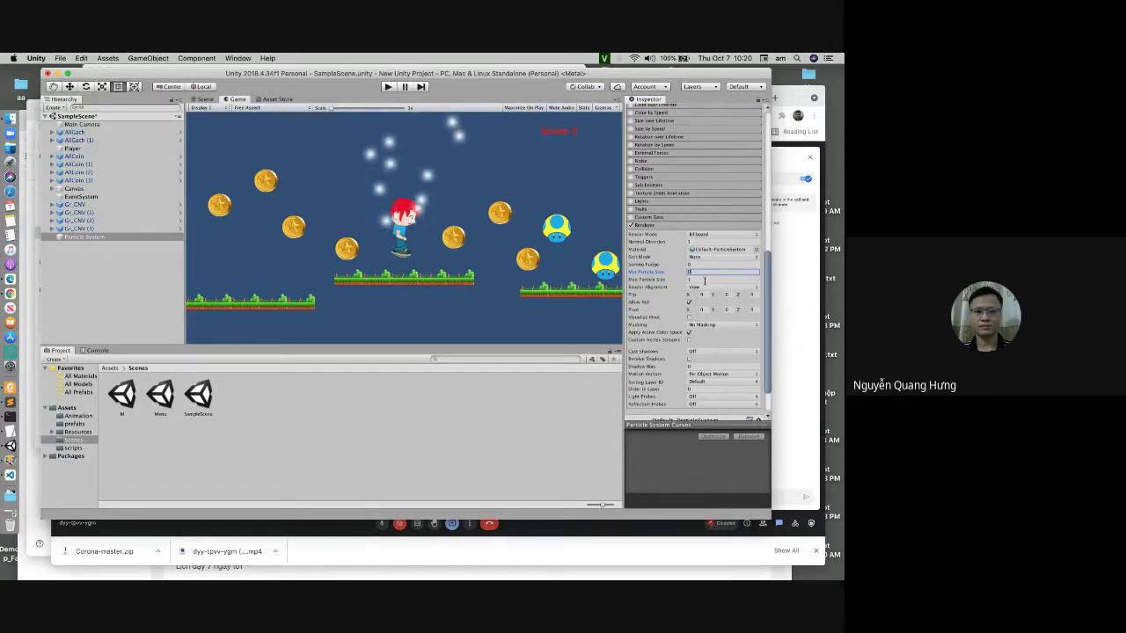
left_click(704, 280)
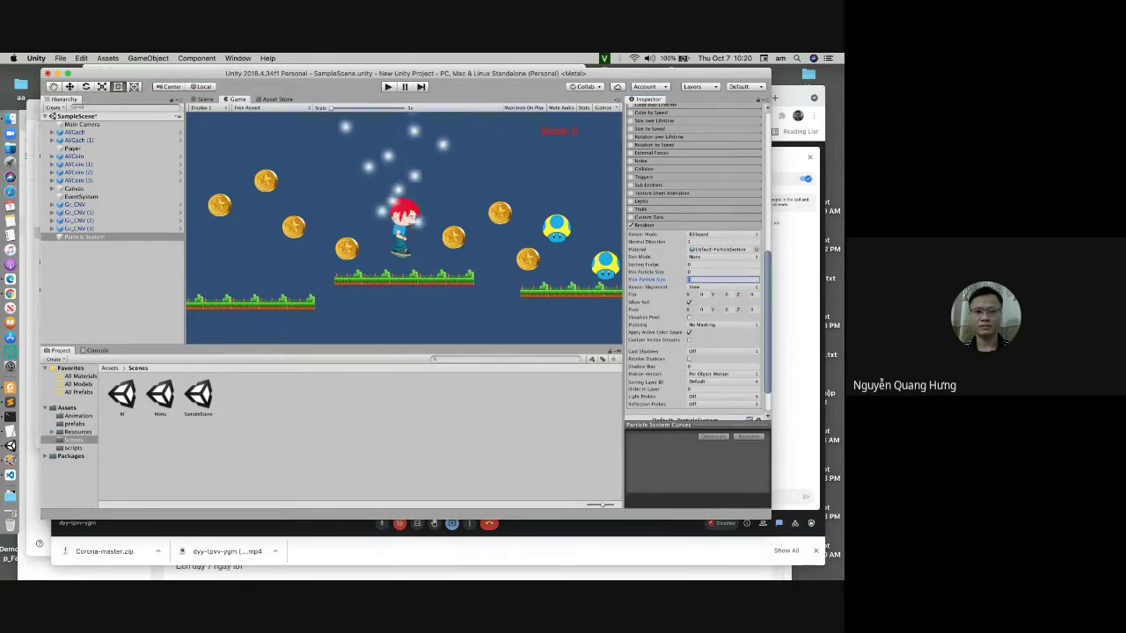
left_click(698, 265)
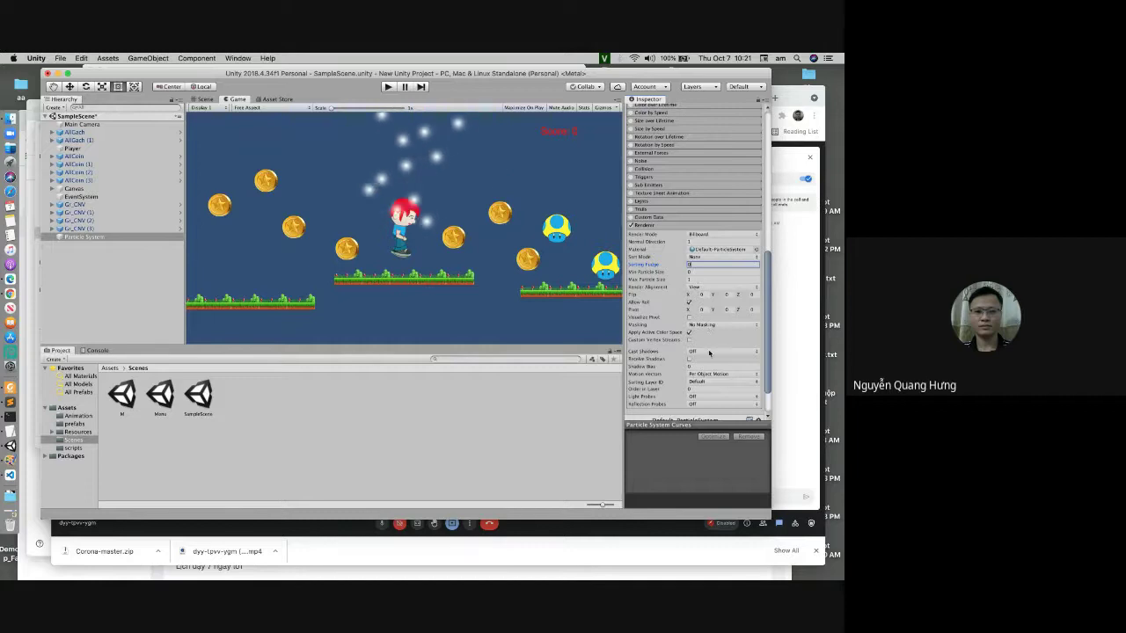
scroll(713, 356, "down", 1)
scroll(712, 356, "down", 2)
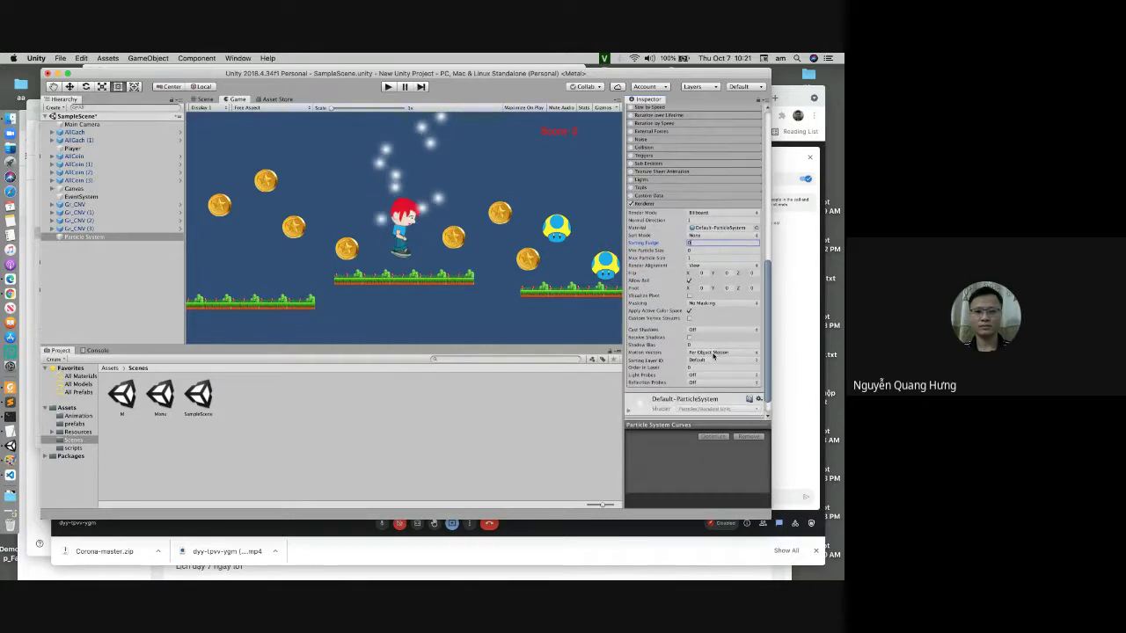
scroll(713, 357, "up", 1)
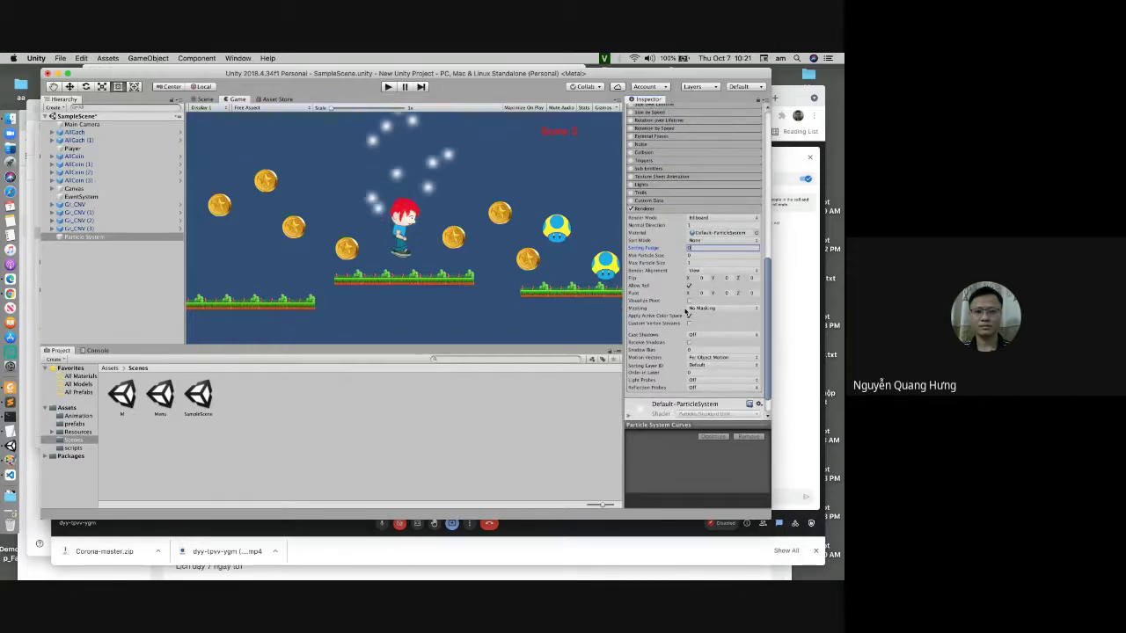
scroll(730, 336, "up", 3)
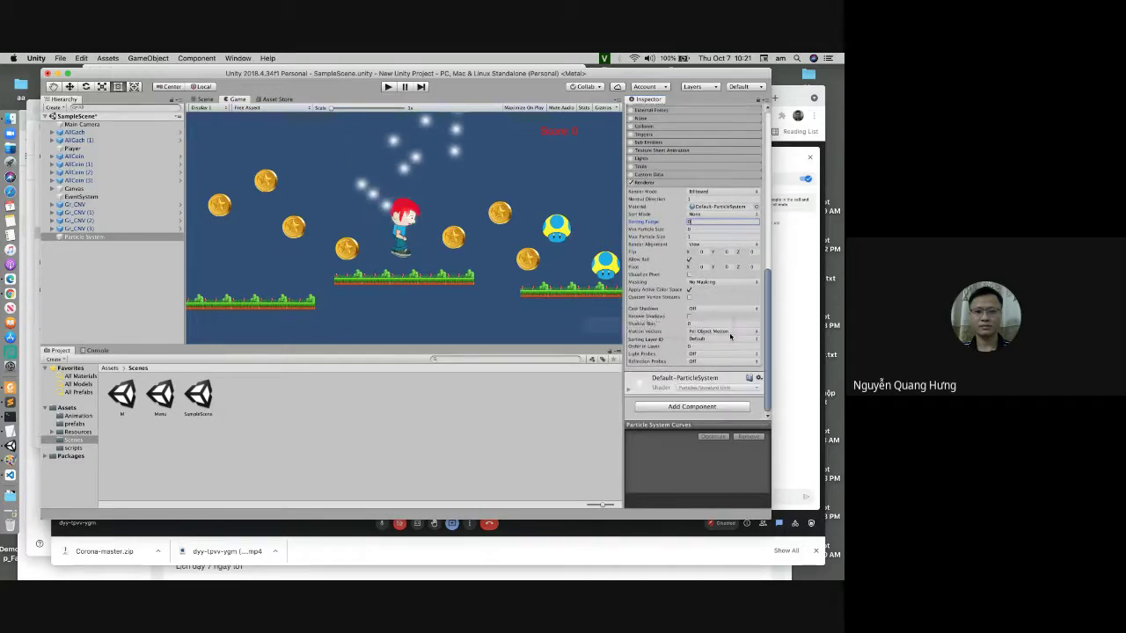
scroll(730, 336, "up", 4)
scroll(730, 336, "up", 4)
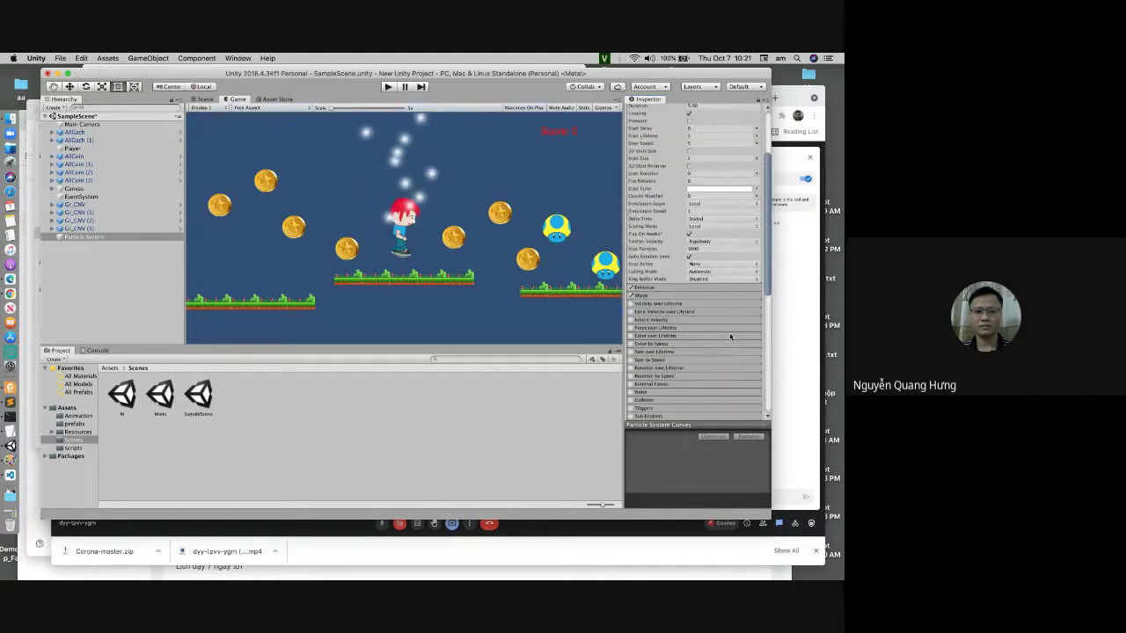
Try a red start colour for the particles in the colour picker
left_click(720, 189)
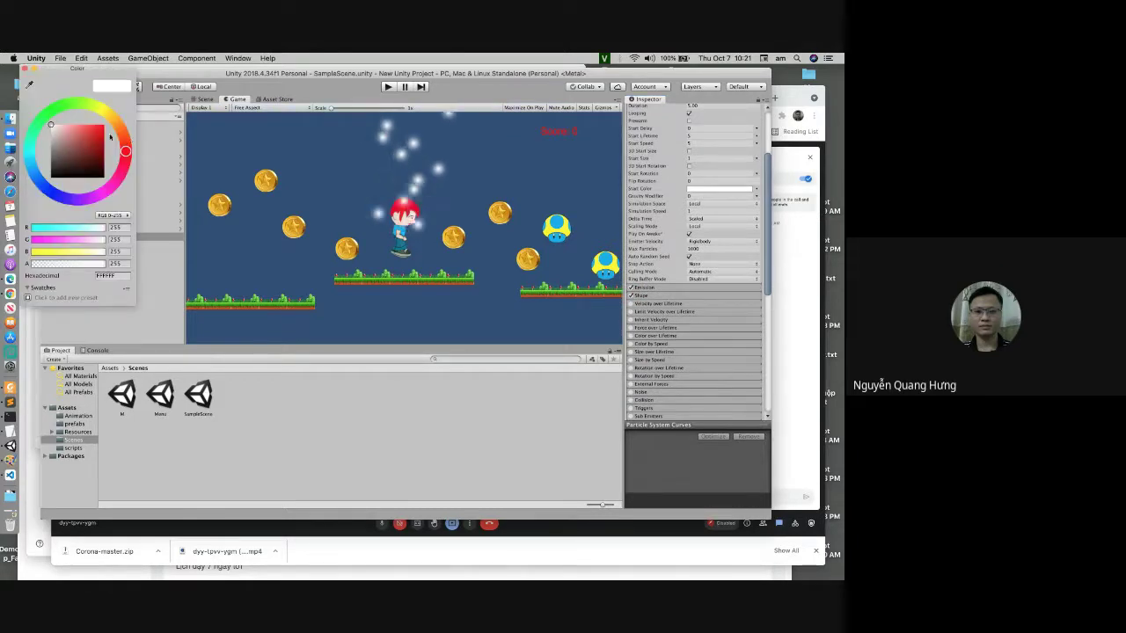
left_click(97, 133)
left_click_drag(95, 134, 93, 147)
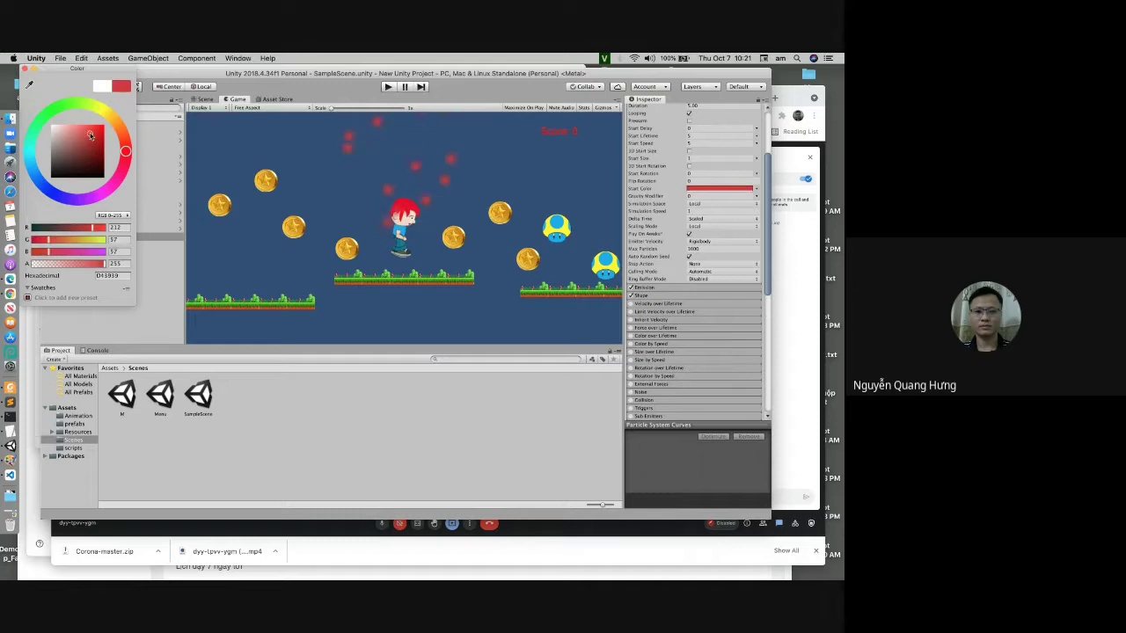
left_click(97, 126)
left_click_drag(97, 126, 99, 129)
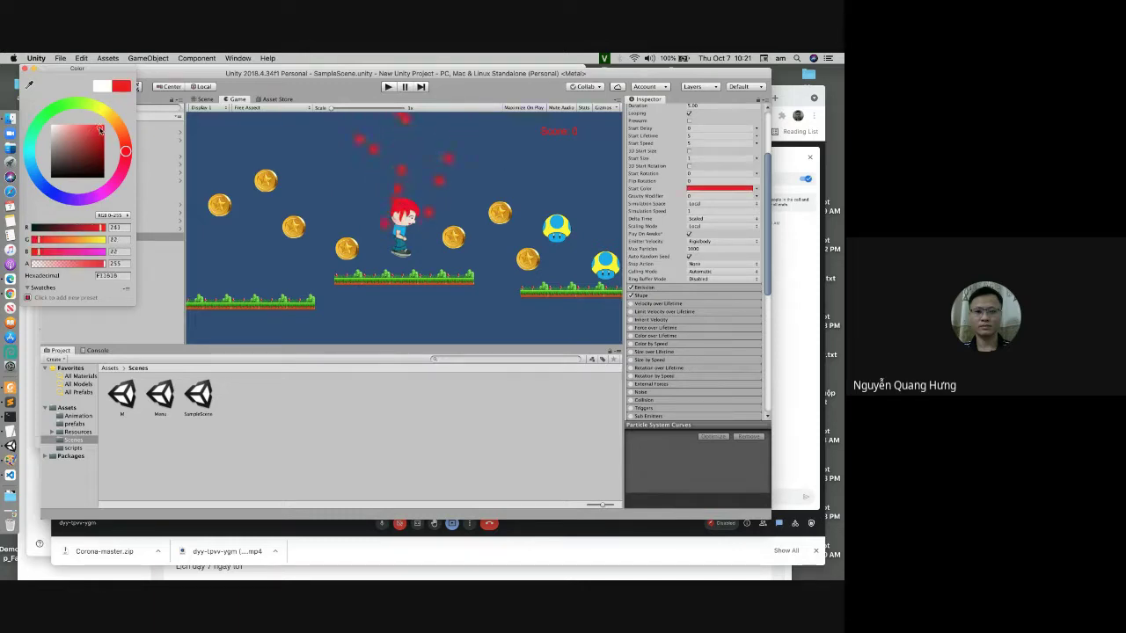
left_click(24, 69)
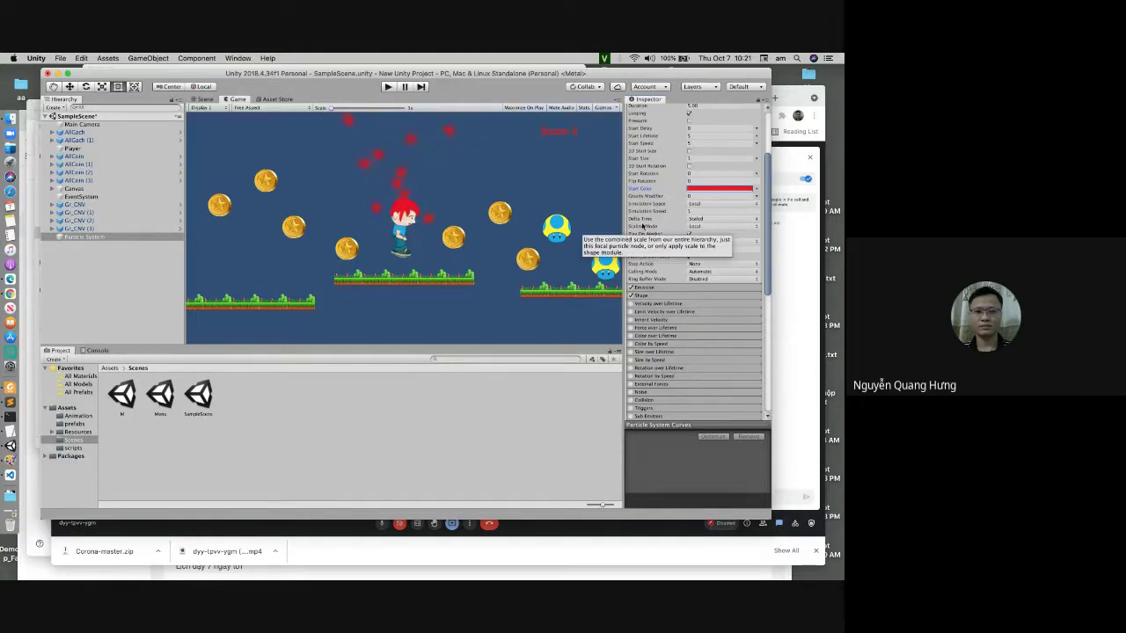
Change the particle start colour to near-white
left_click(720, 189)
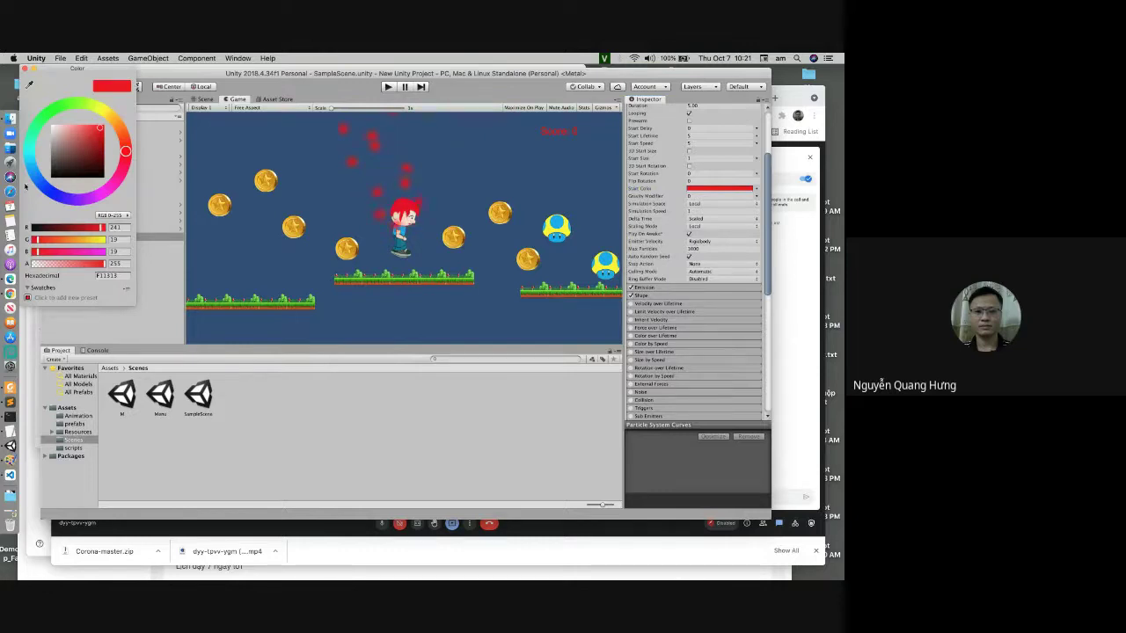
left_click(54, 129)
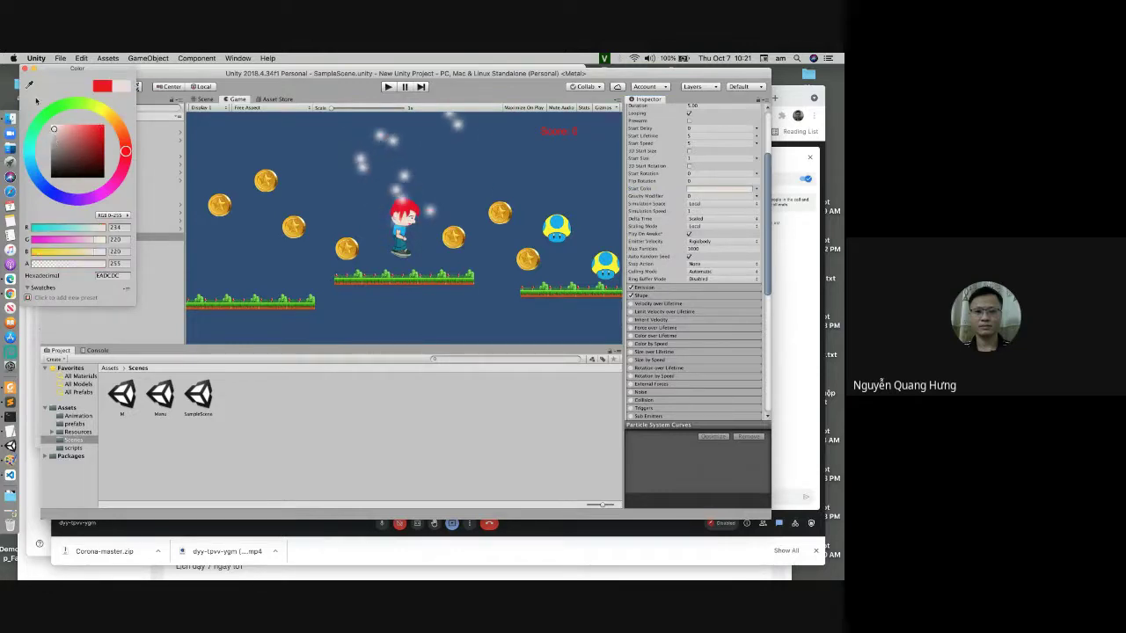
left_click(25, 68)
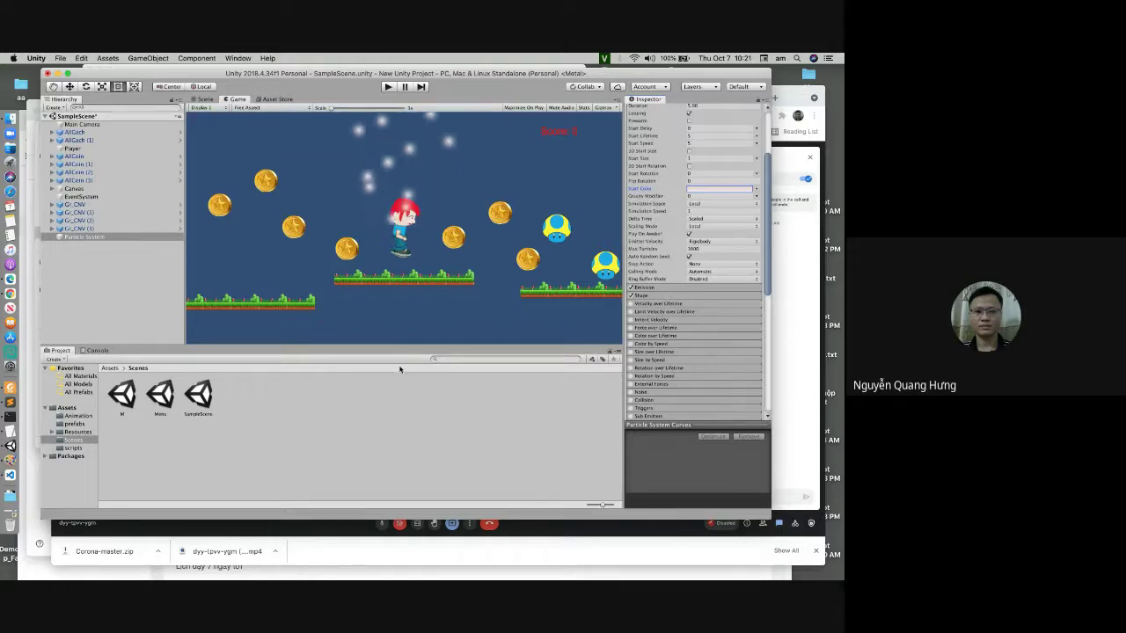
Open the Assets/prefabs folder and rename the Particle System to HieuUng
left_click(110, 371)
double_click(160, 394)
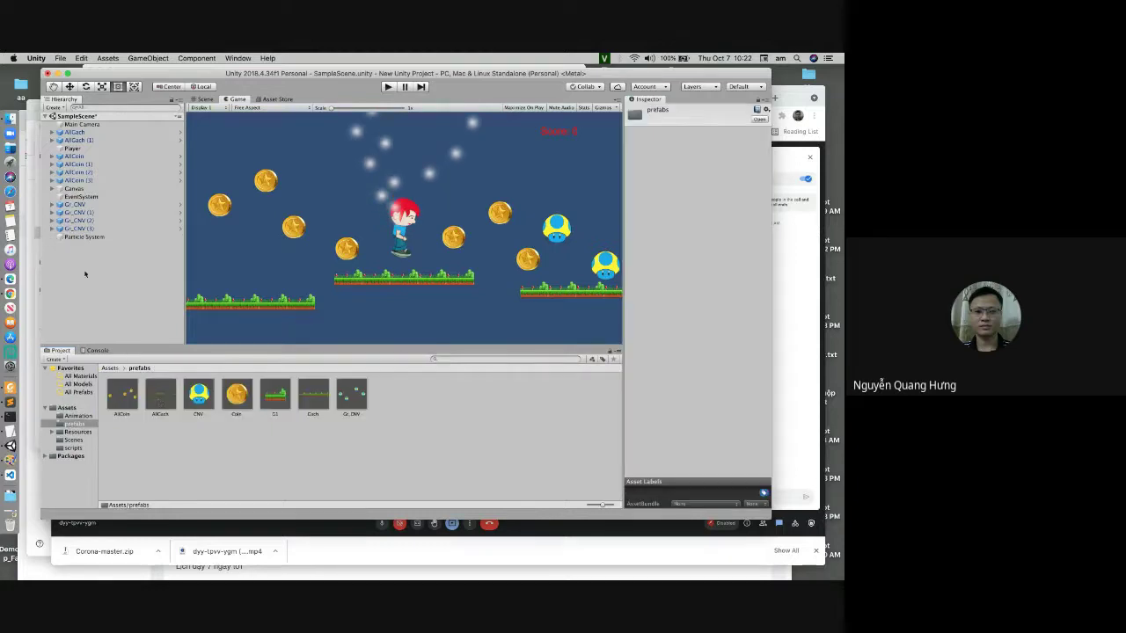
left_click(82, 238)
right_click(81, 236)
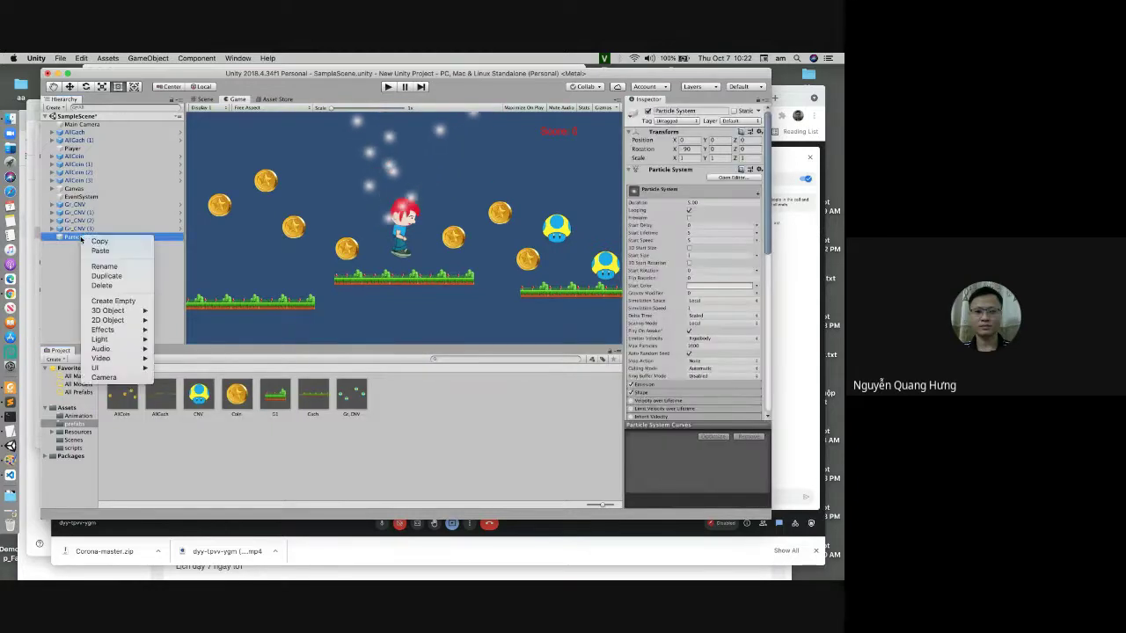
left_click(95, 267)
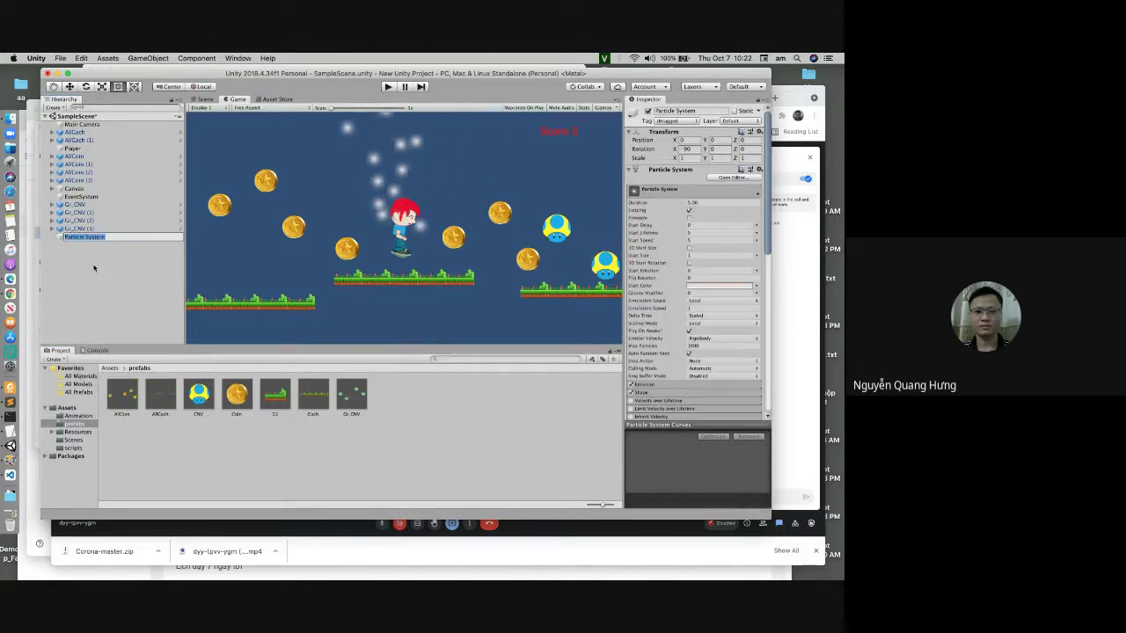
type("HieuUng")
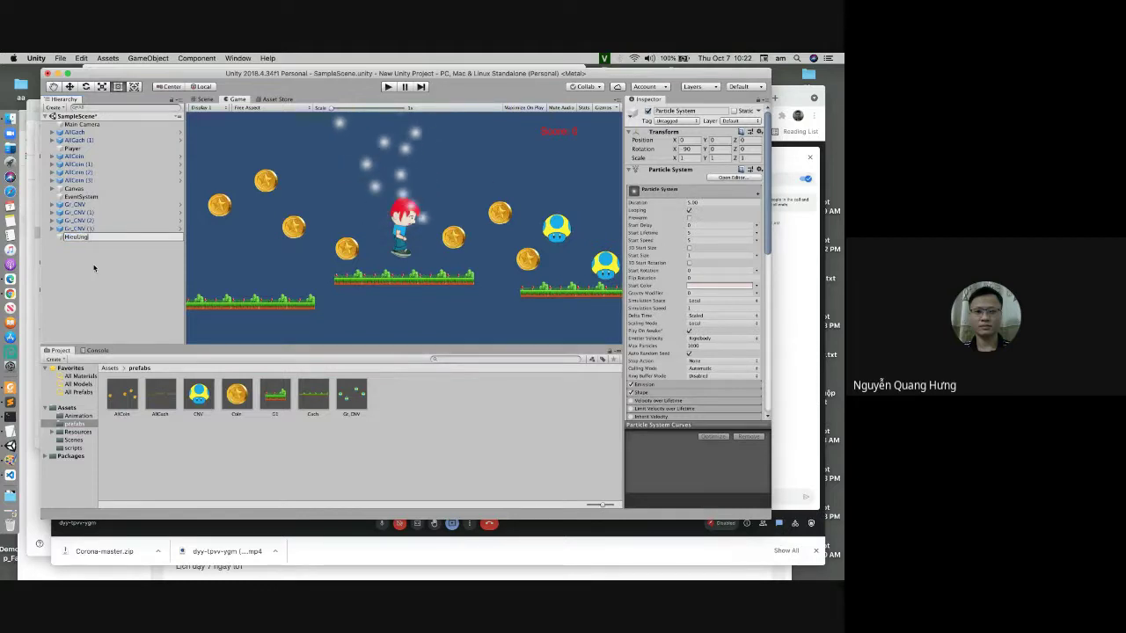
type("ling")
key("Return")
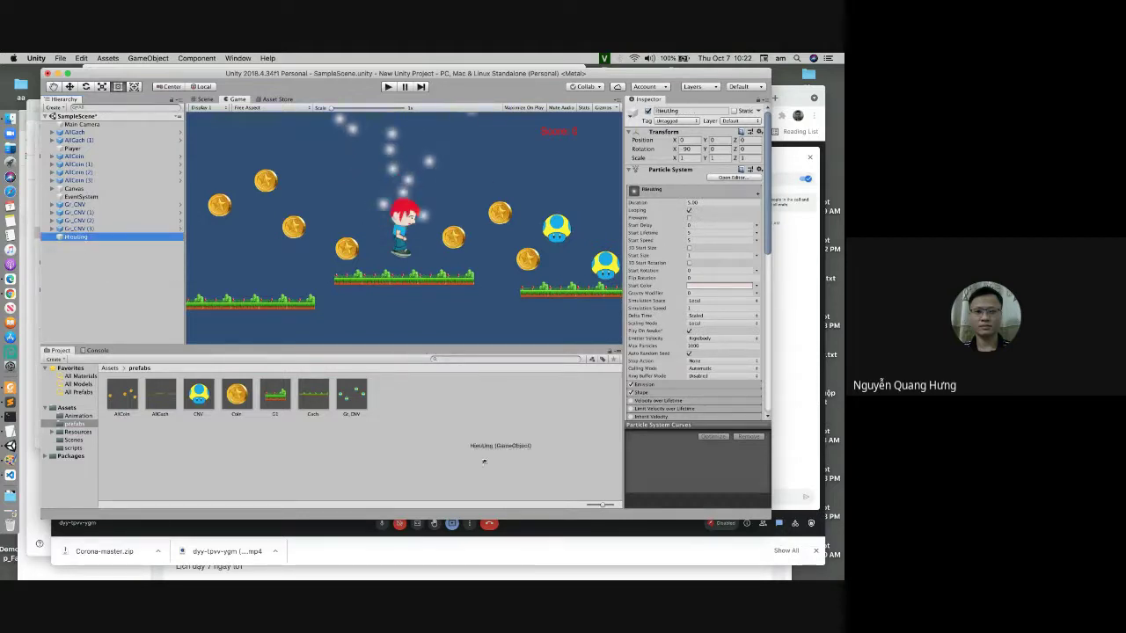
Drag HieuUng into prefabs to make a prefab, then delete the scene copy
left_click_drag(76, 237, 391, 433)
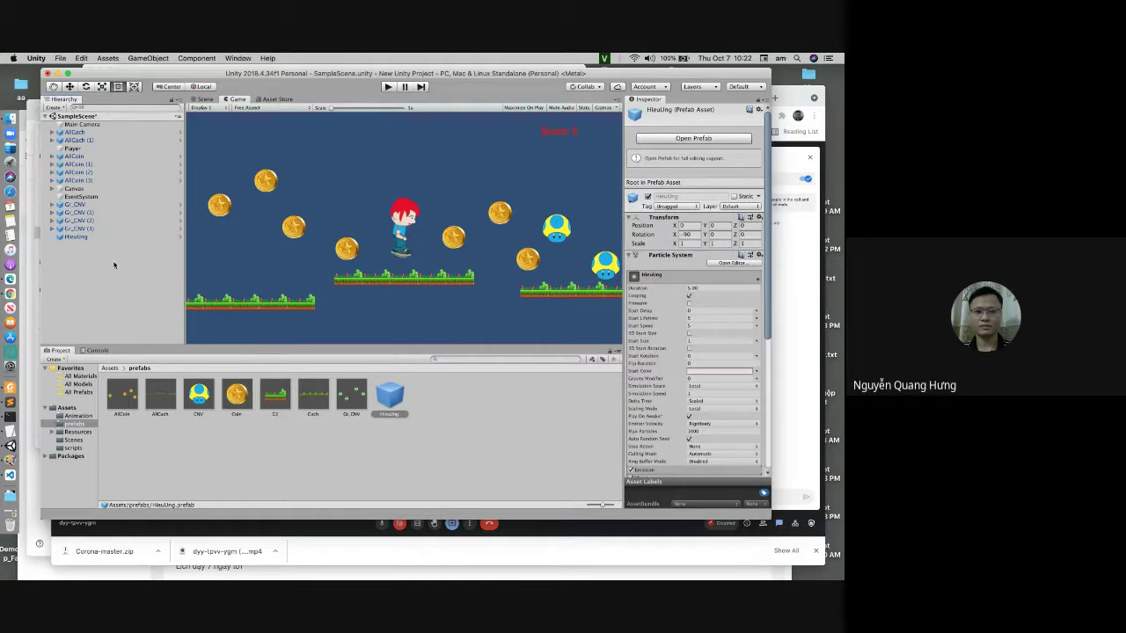
left_click(84, 237)
right_click(86, 240)
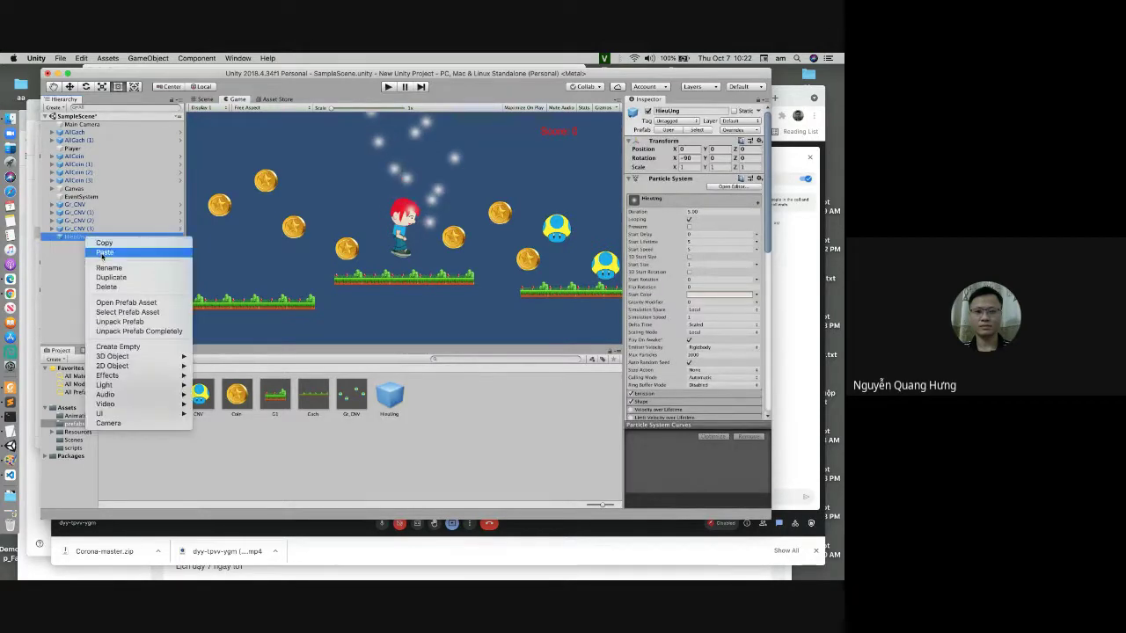
left_click(110, 284)
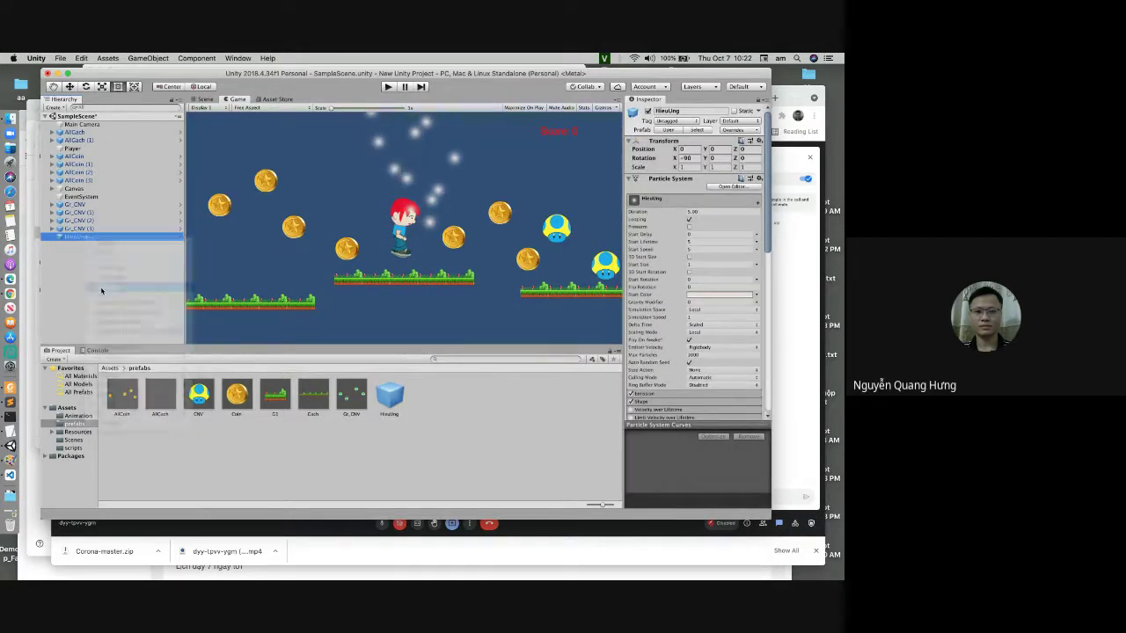
left_click(394, 400)
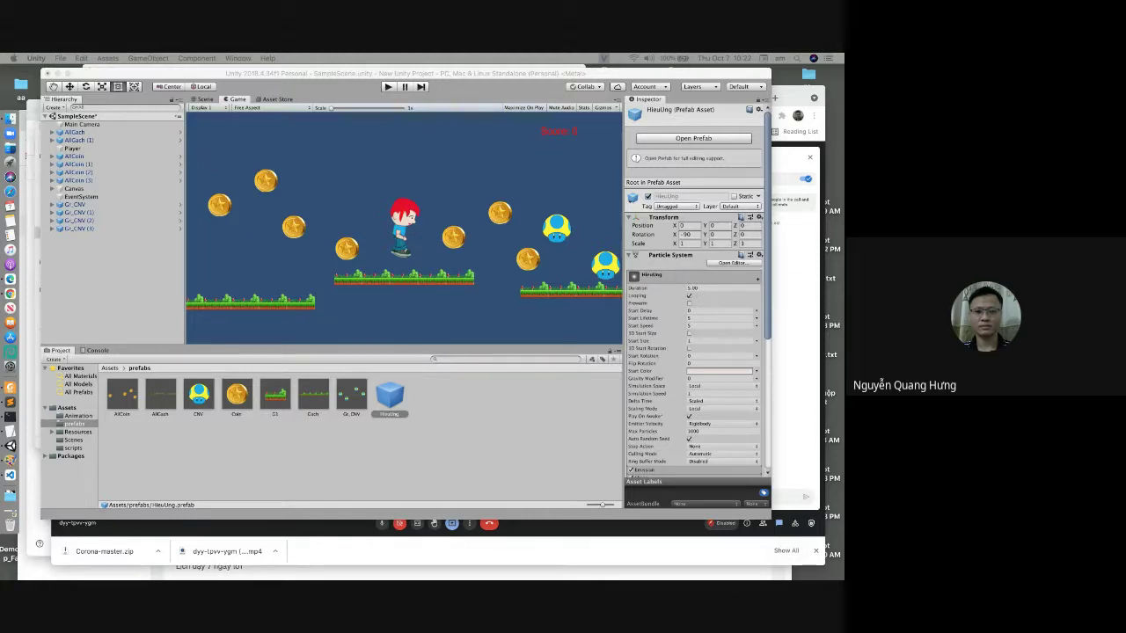
Open ControlPlayer.cs from Assets/scripts in Visual Studio Code
left_click(66, 407)
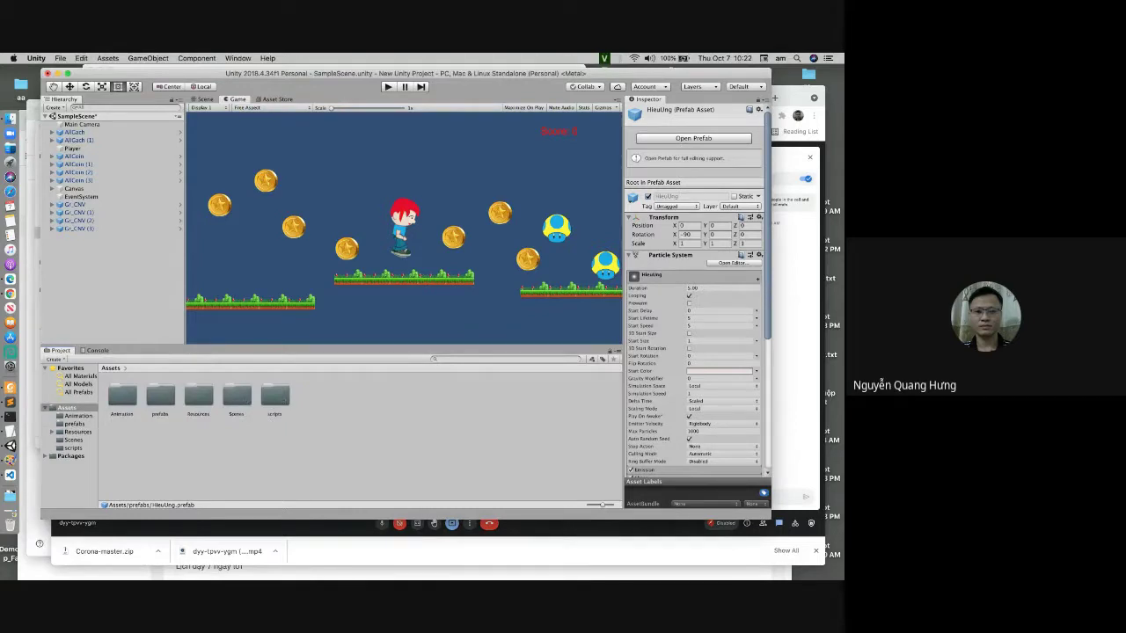
double_click(274, 396)
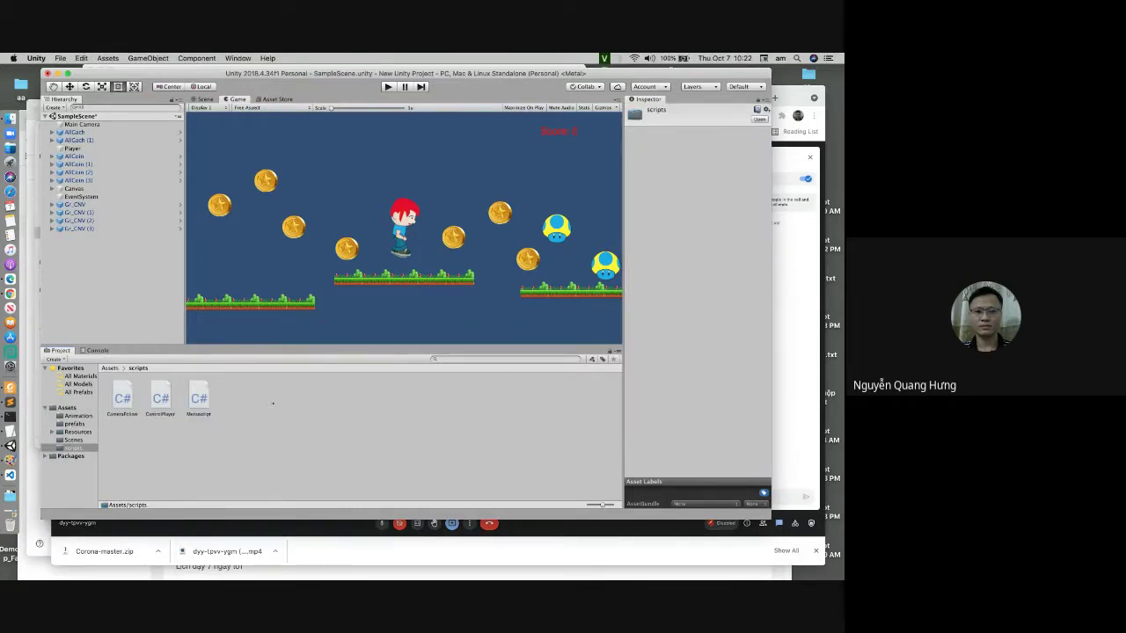
double_click(160, 398)
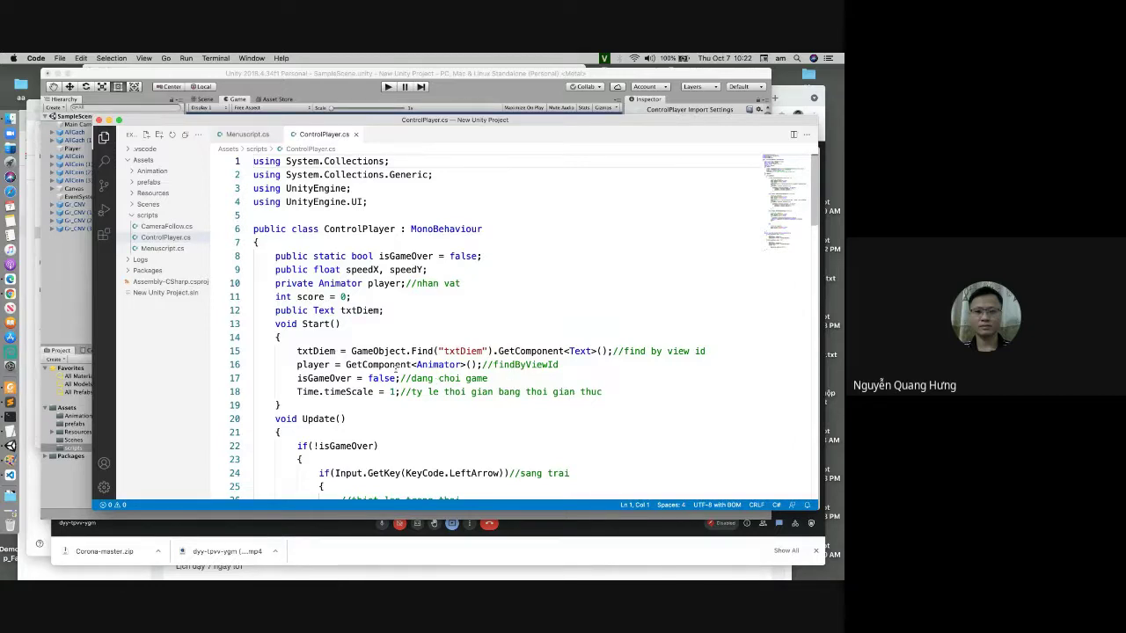
Add the line 'public GameObject hieuUng;' right after the ControlPlayer class's opening brace
left_click(372, 243)
key("Return")
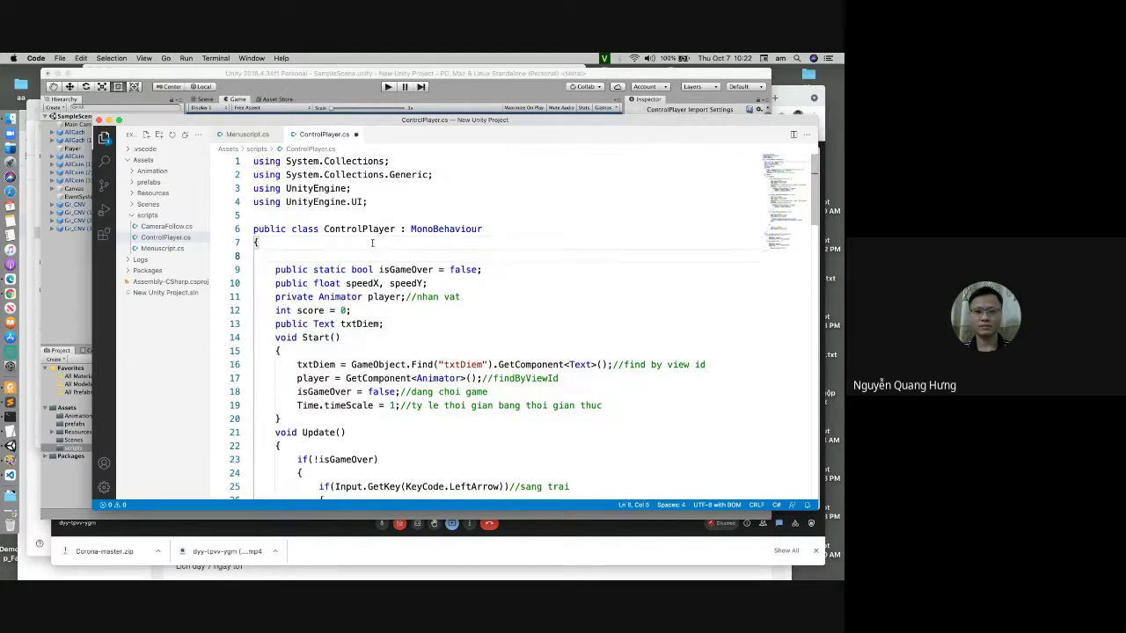
type("pu")
key("Tab")
type("Gam")
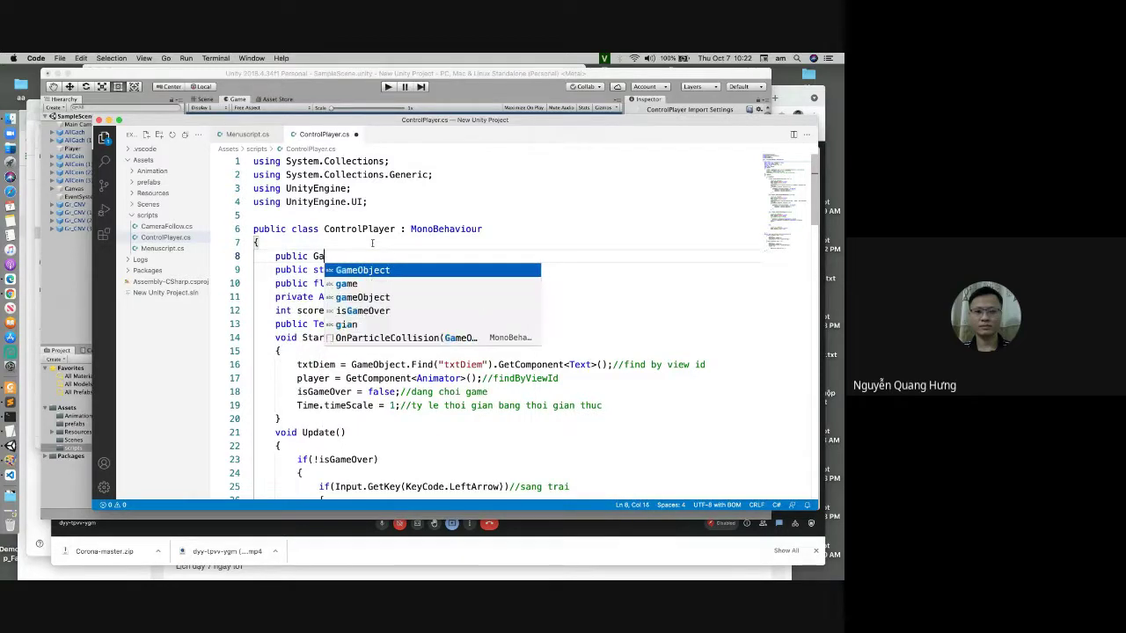
type("eObject")
key("Tab")
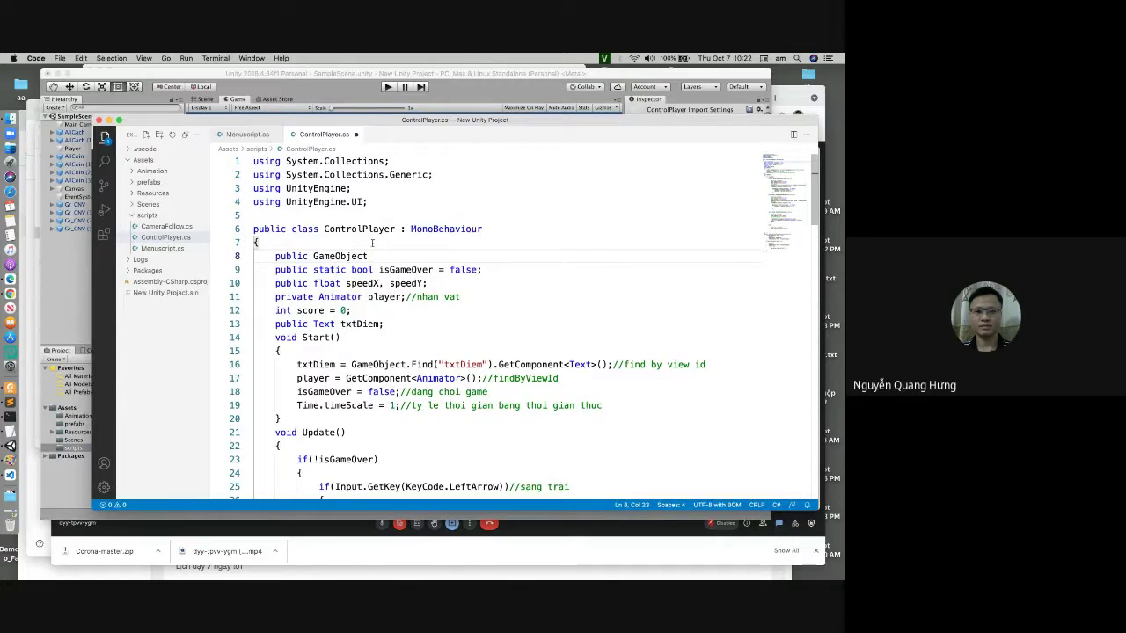
type("hieuU")
type("ng;")
Scroll to OnCollisionEnter2D and place the cursor after the Coin branch's score update
scroll(488, 442, "down", 4)
scroll(492, 431, "down", 2)
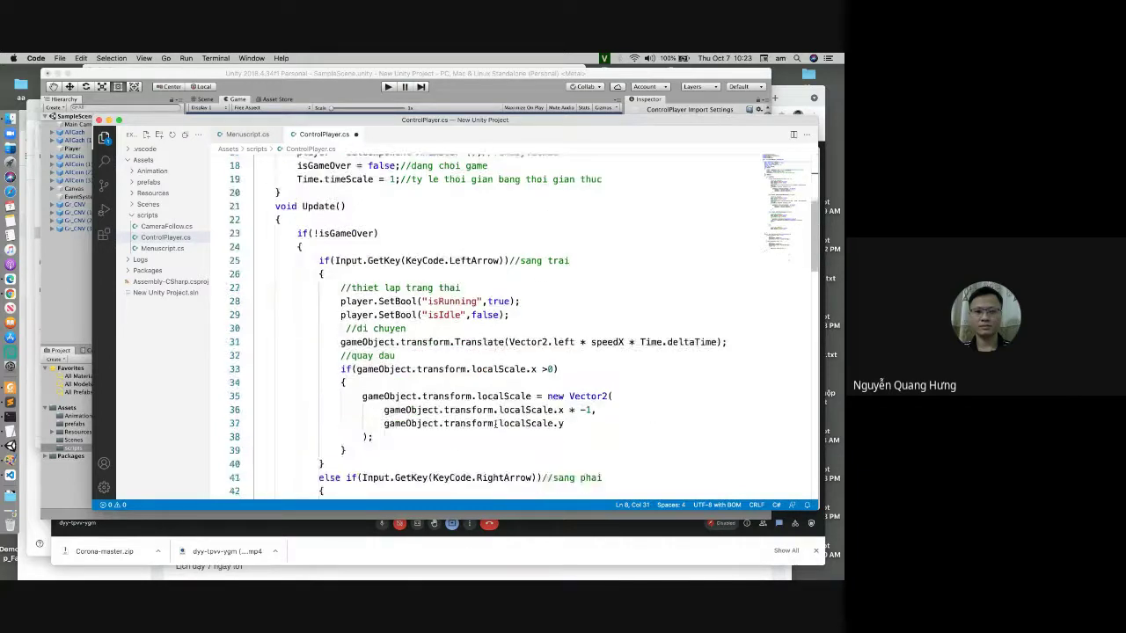
scroll(494, 425, "down", 10)
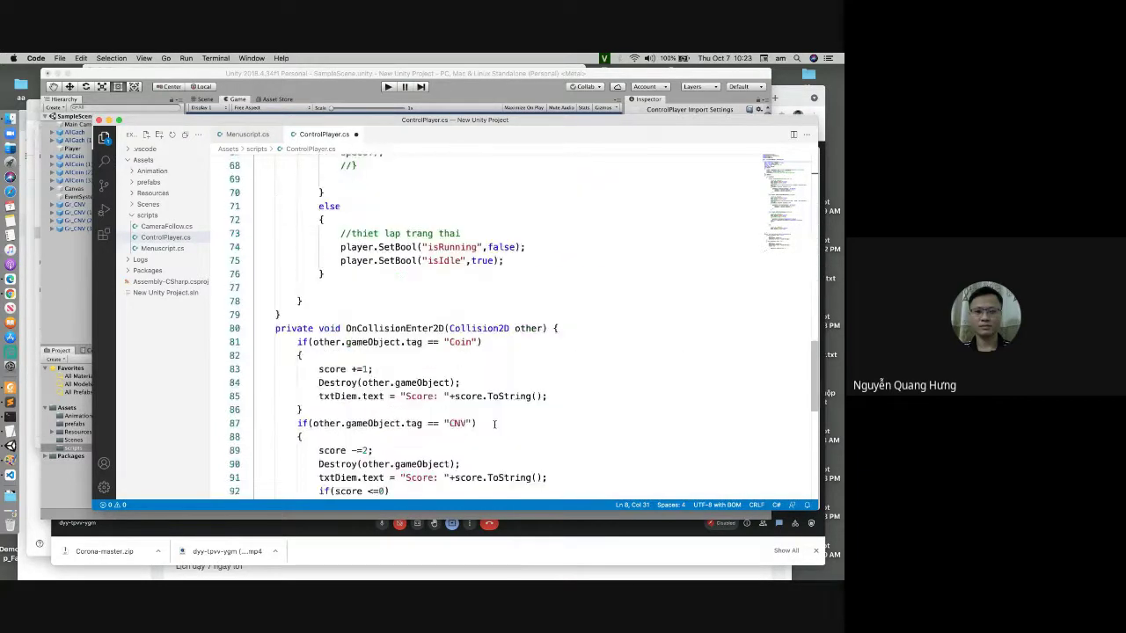
scroll(494, 425, "down", 5)
scroll(494, 425, "up", 3)
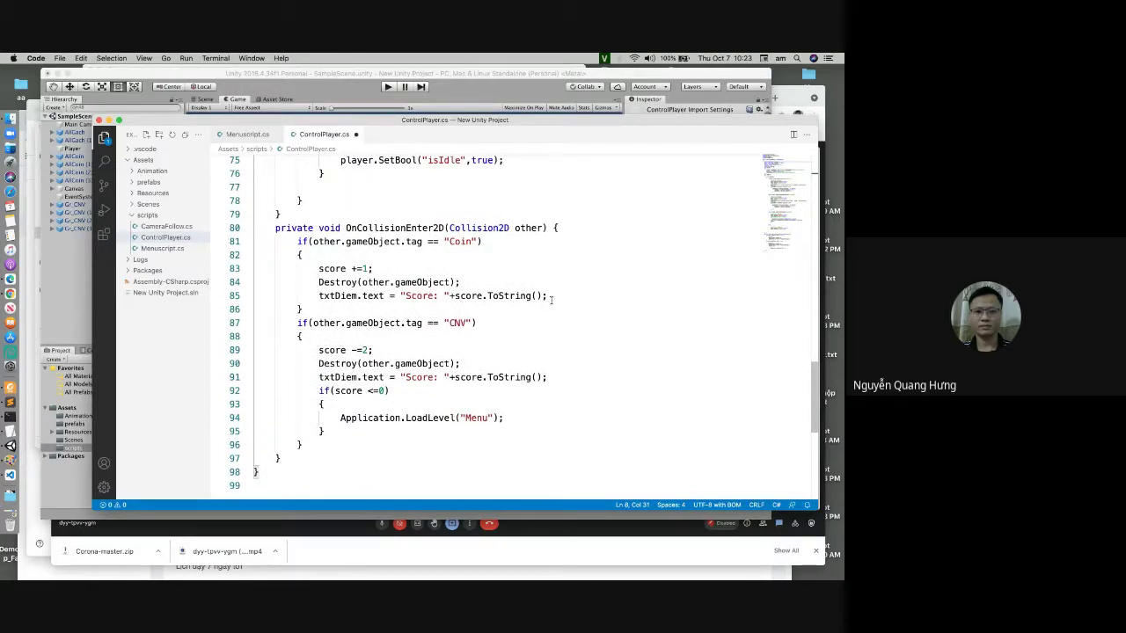
left_click(471, 283)
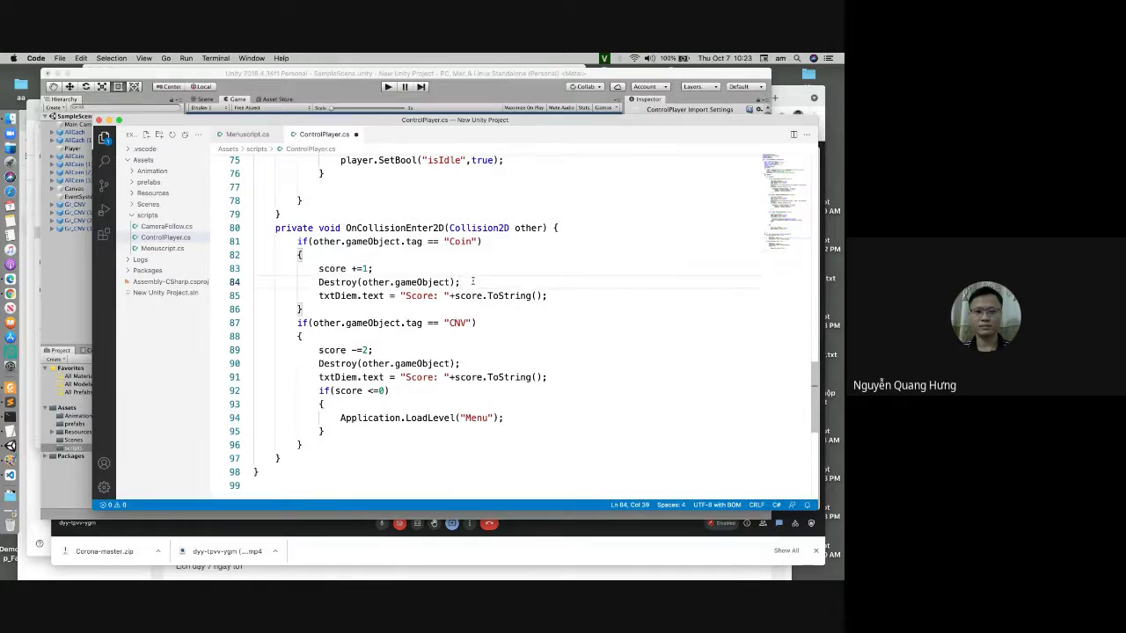
left_click(546, 299)
Add '//goi hieu ung' and 'GameObject gob = Instantiate(hieuUng);' to the Coin branch, then save
key("Return")
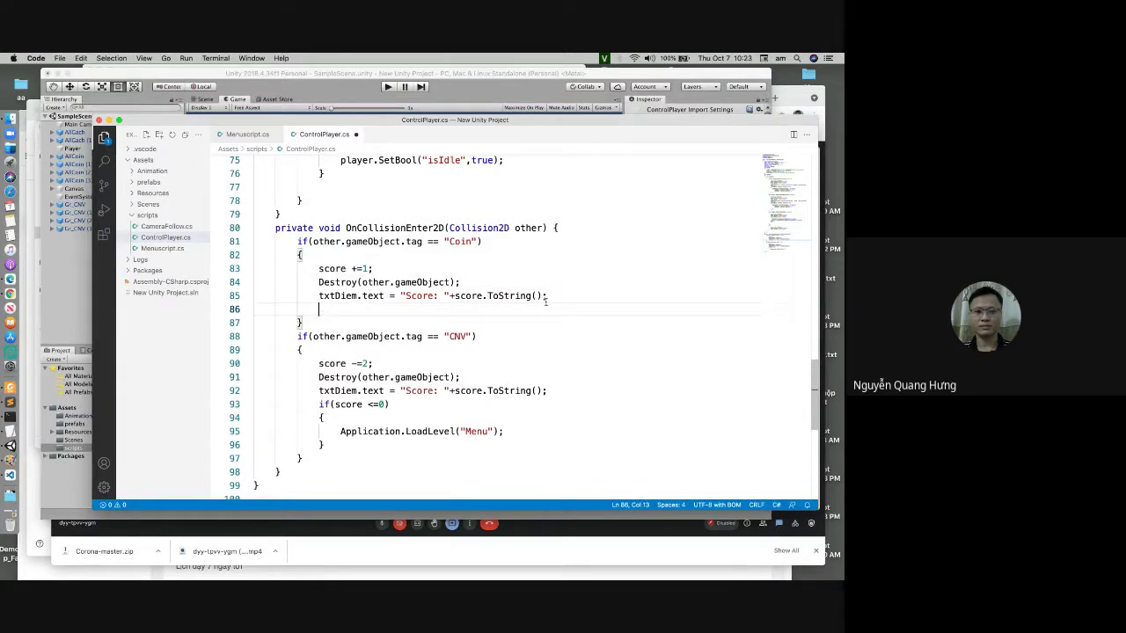
type("//goi")
type(" hieu ung")
key("Return")
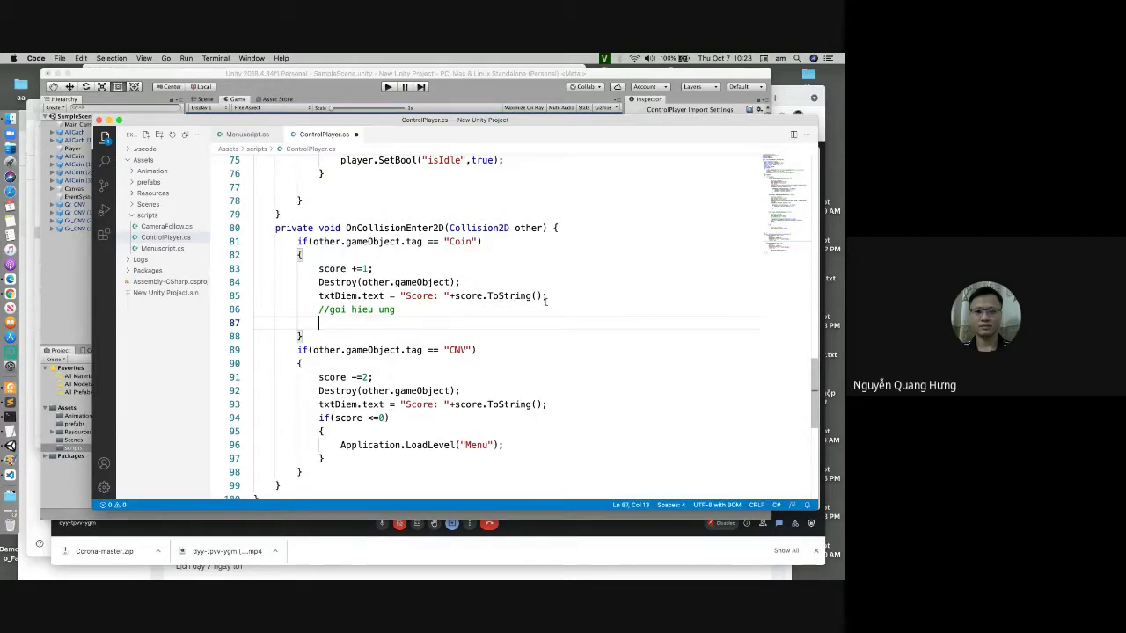
type("Gam")
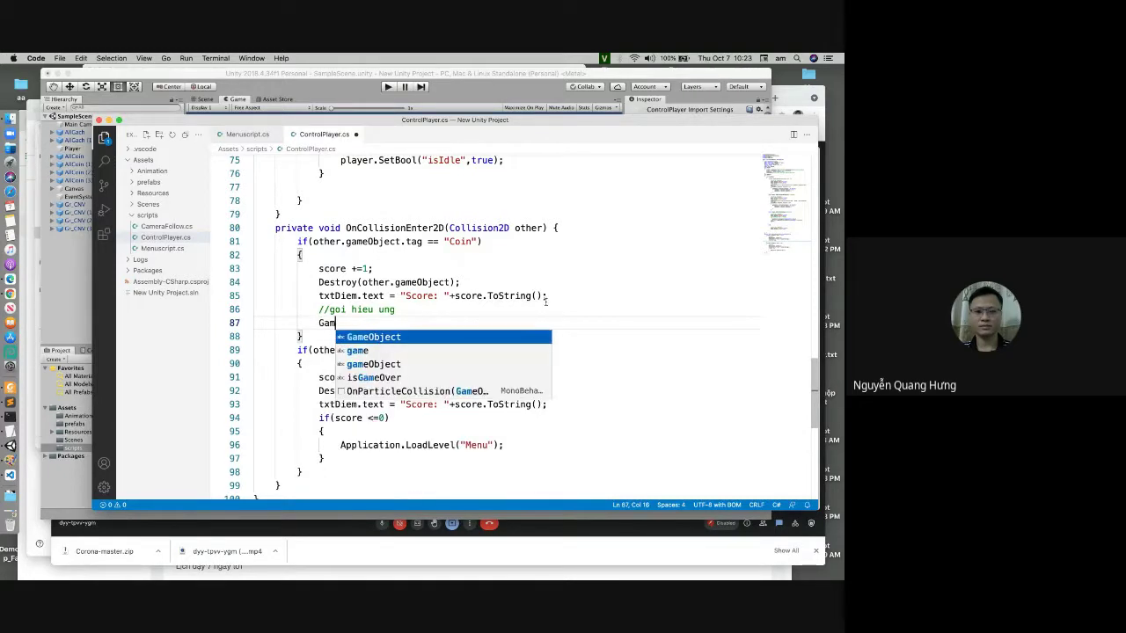
type("eObject g")
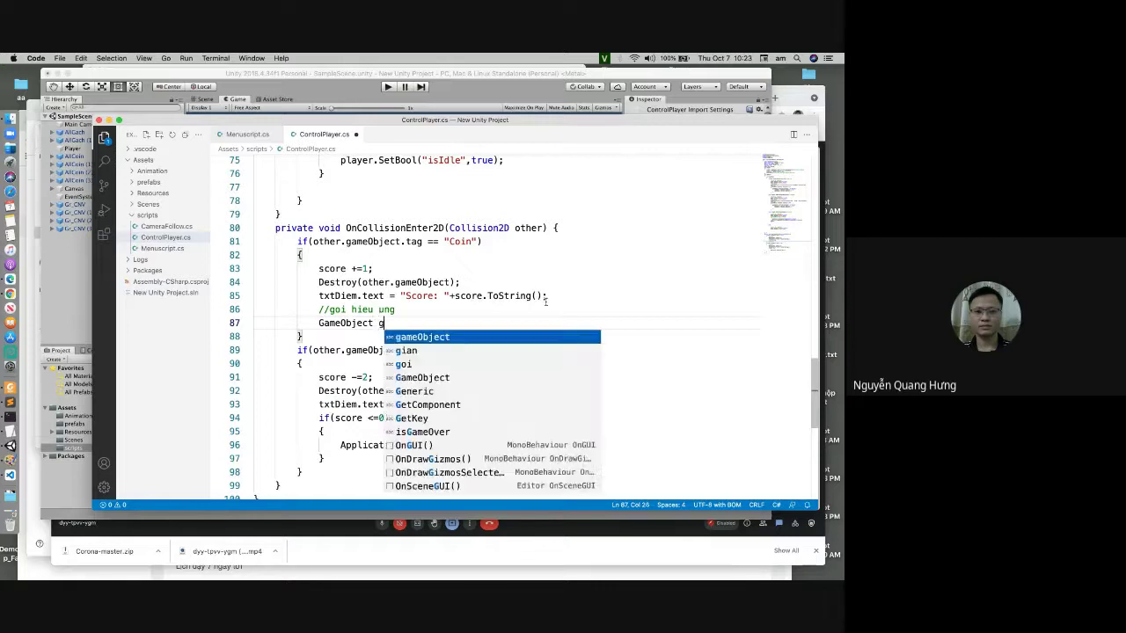
type("o")
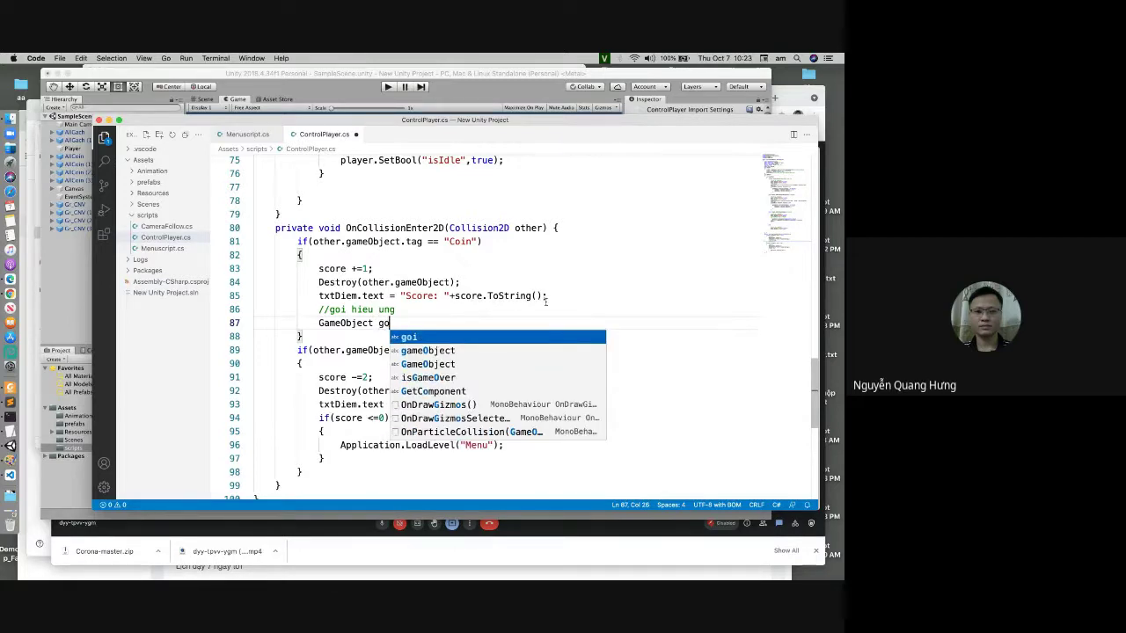
type("b")
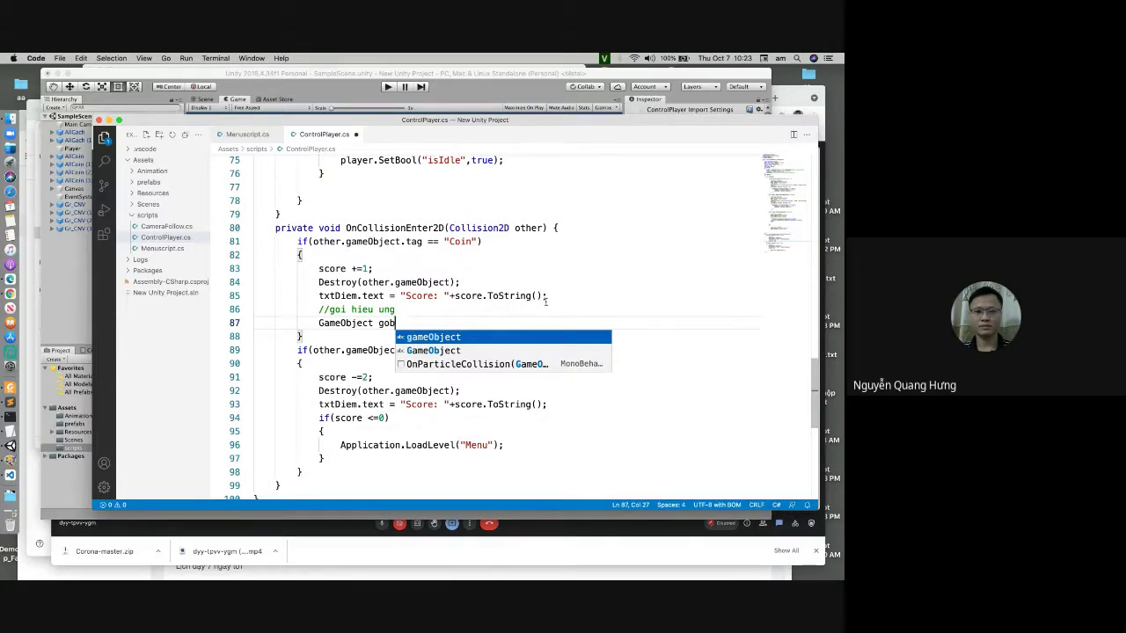
type(" = In")
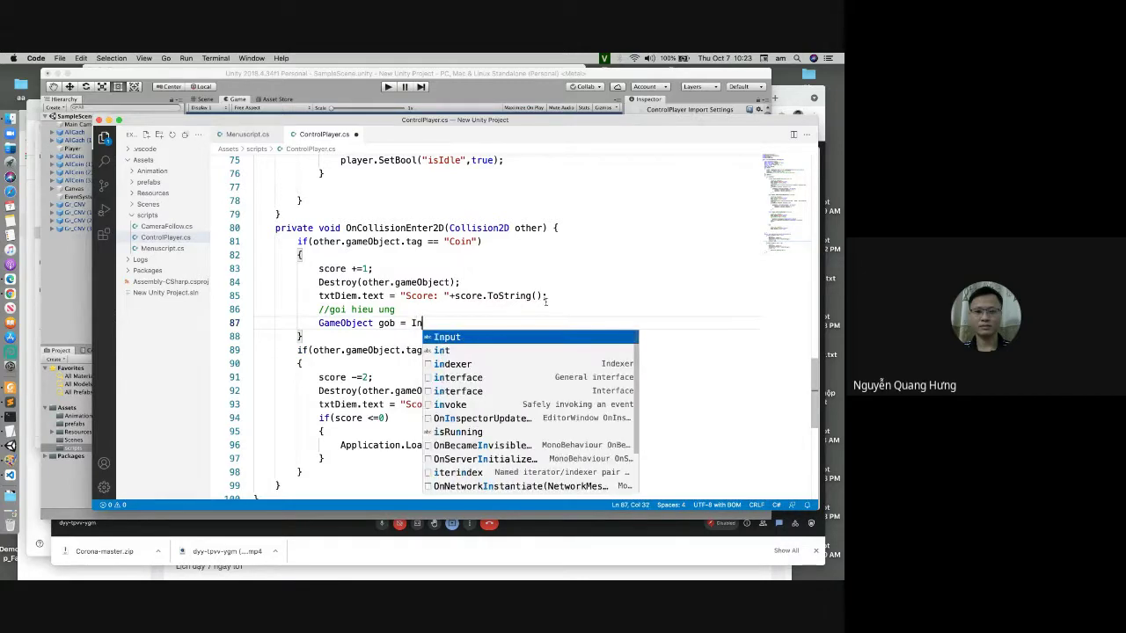
key("Escape")
key("BackSpace")
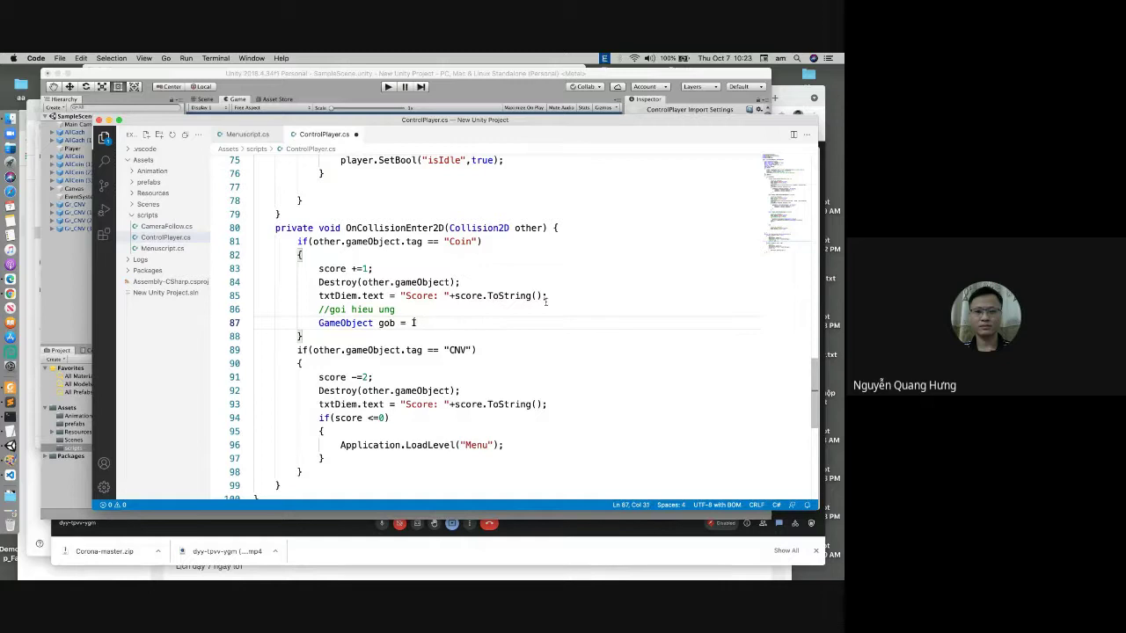
type("nstan")
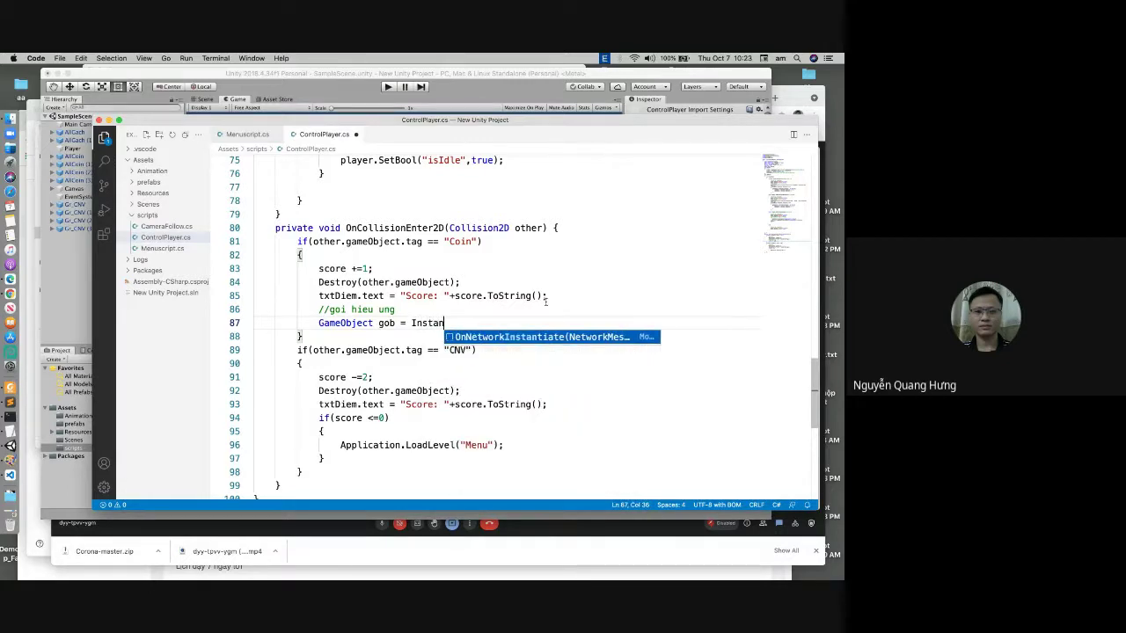
type("tiate")
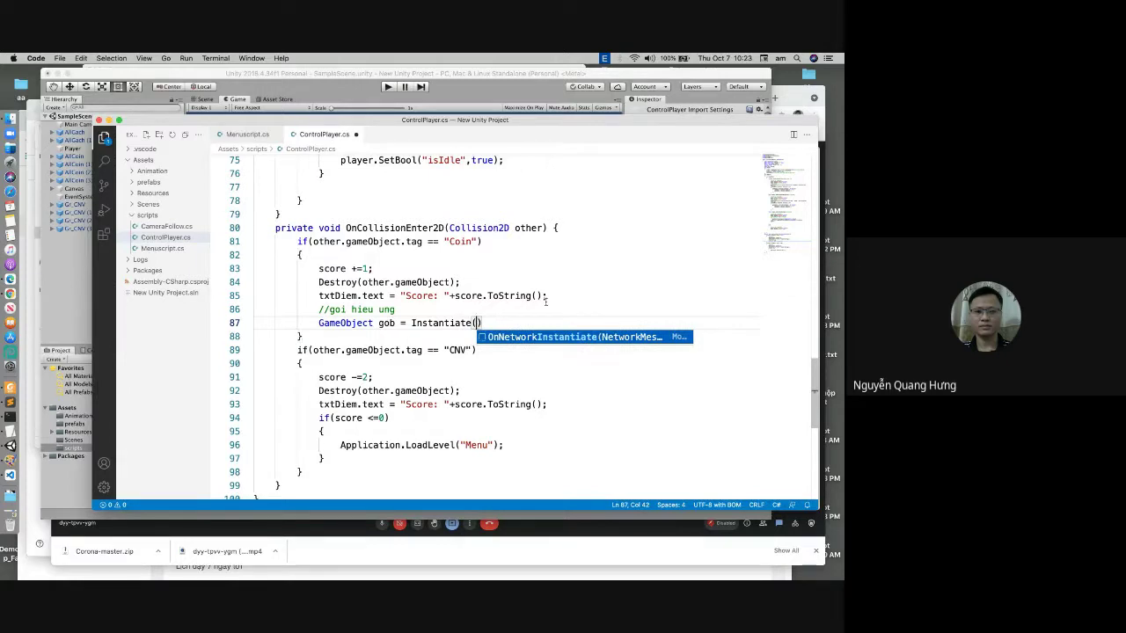
type("(hi")
key("Down")
key("Return")
type(")")
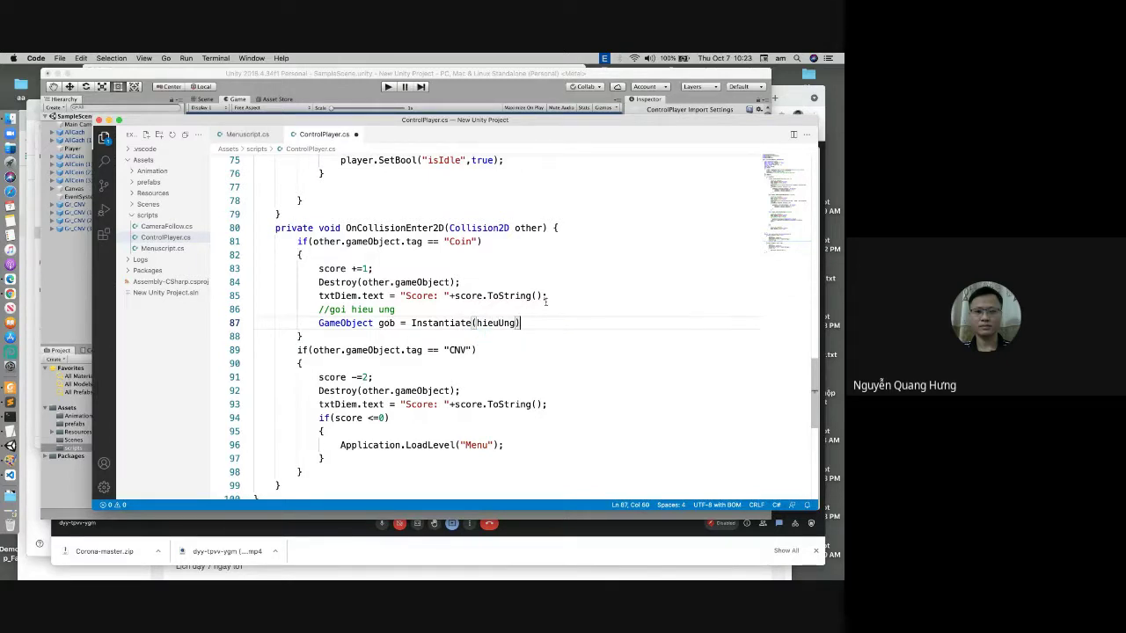
type(";")
key("super+s")
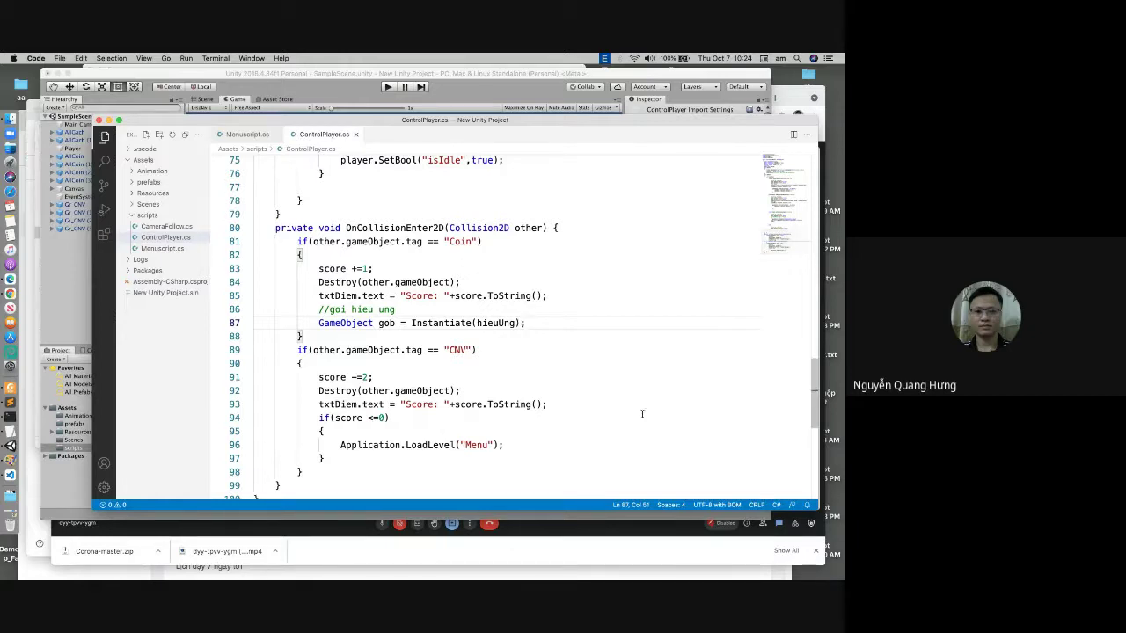
Add 'Destroy(gob,3);' below the Instantiate call and save ControlPlayer.cs
key("Return")
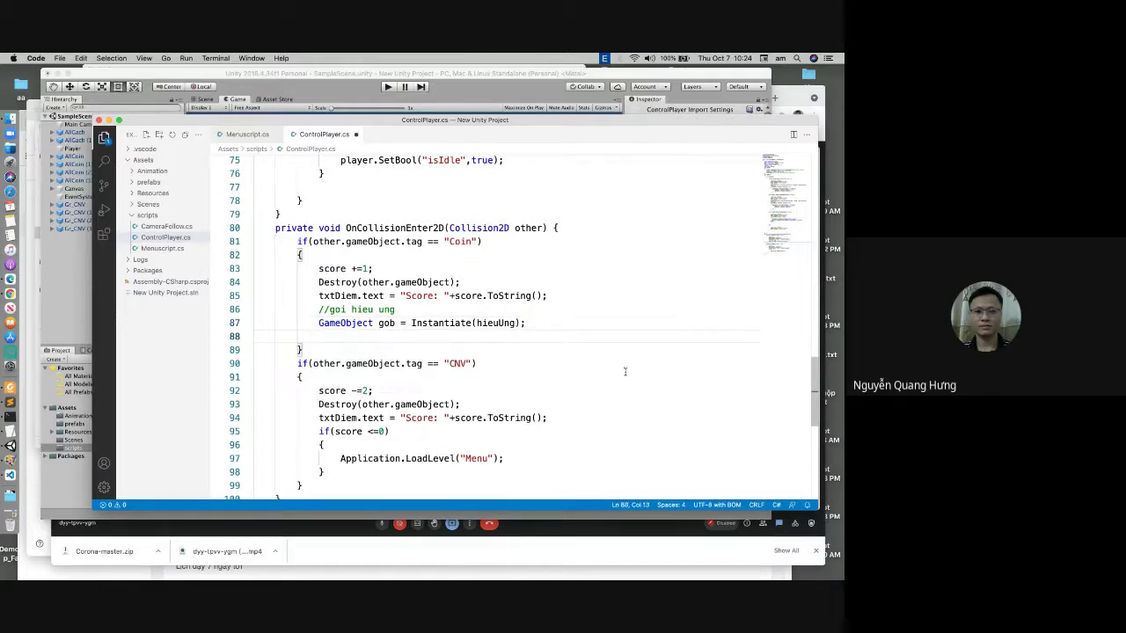
type("D")
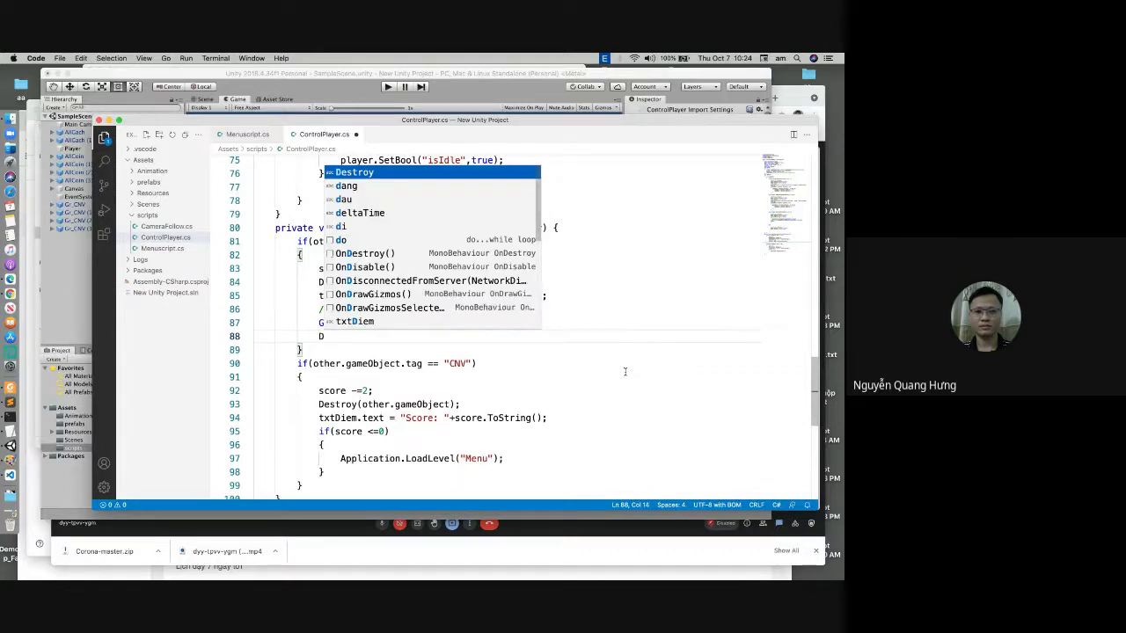
type("es")
key("Tab")
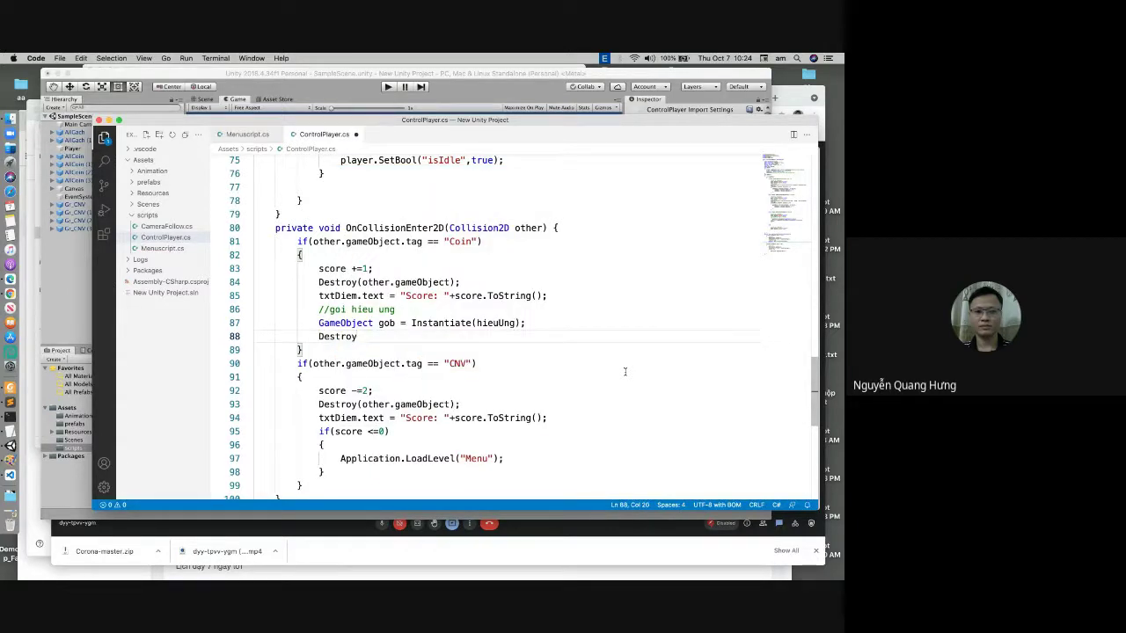
type("(")
type("g")
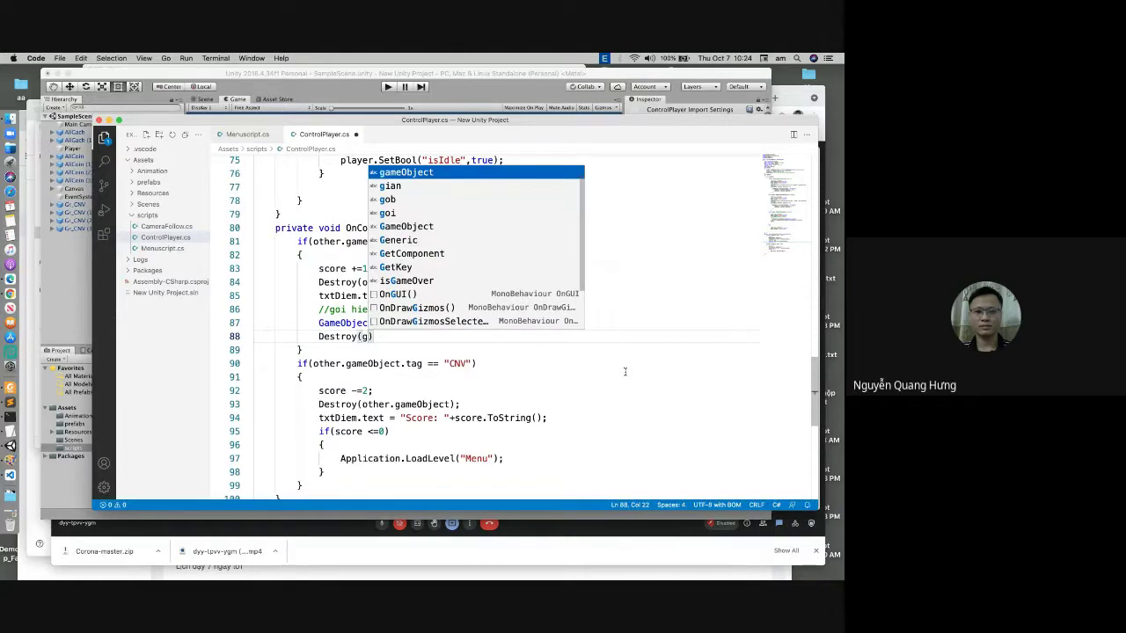
key("Down")
key("Down")
key("Return")
type(",3)")
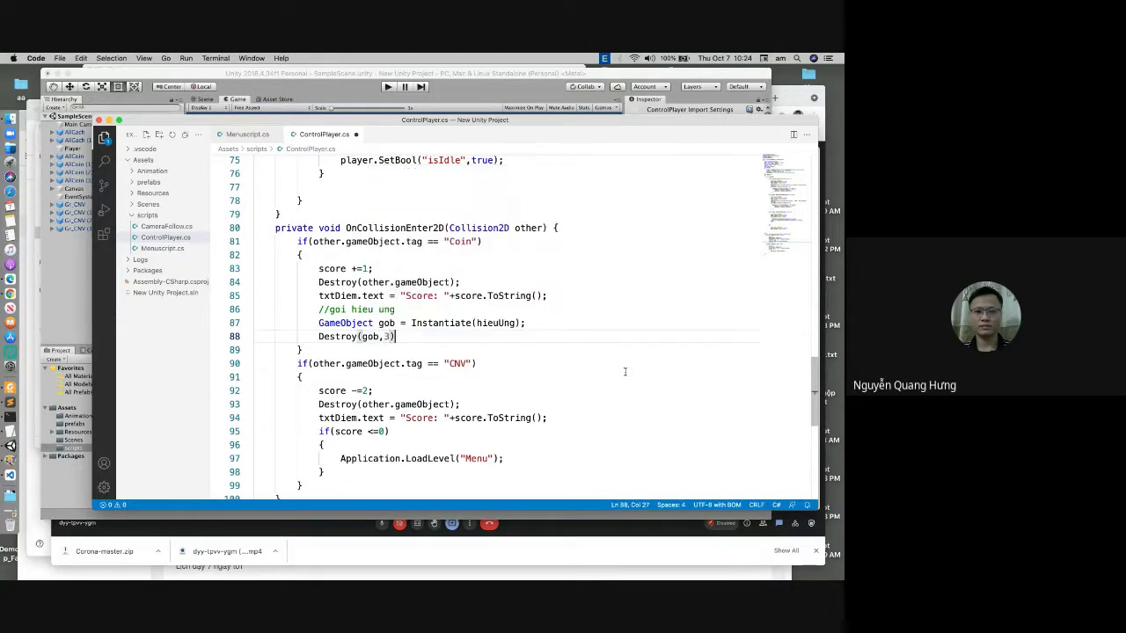
type(";")
key("super+s")
Add the argument gameObject.transform after hieuUng in the Instantiate call on line 87
left_click(519, 323)
type(",")
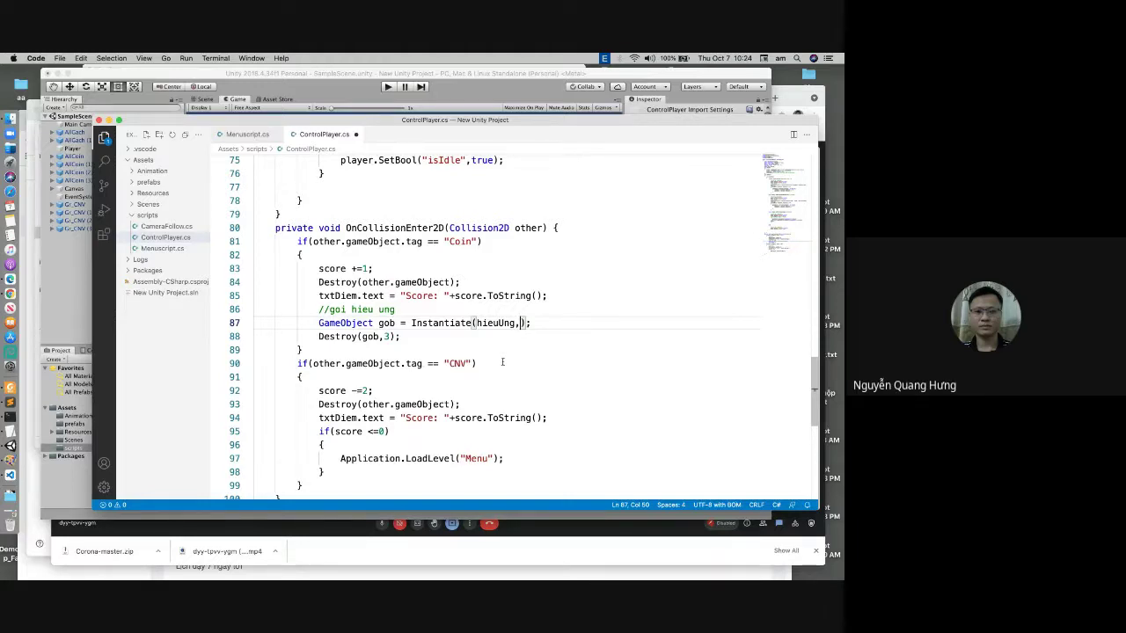
type("g")
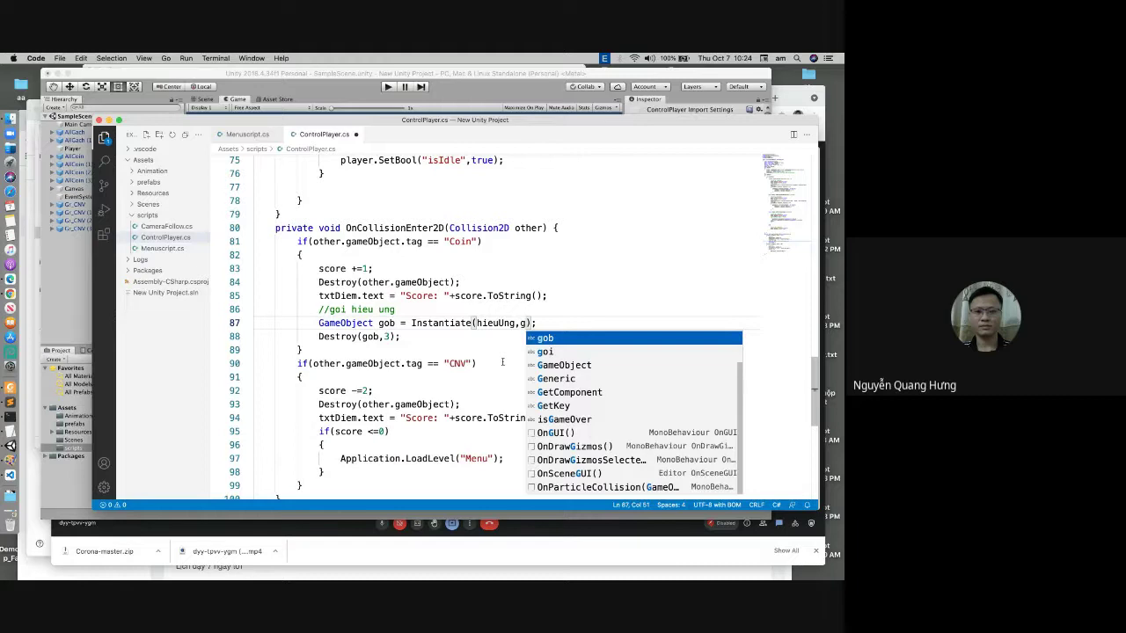
type("ame")
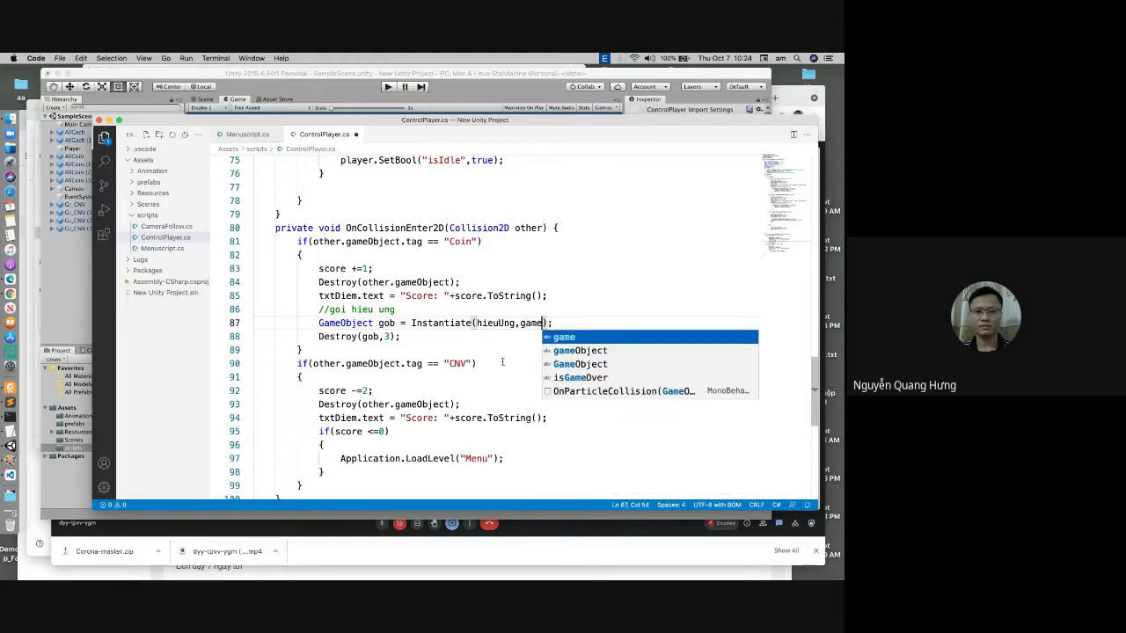
key("Return")
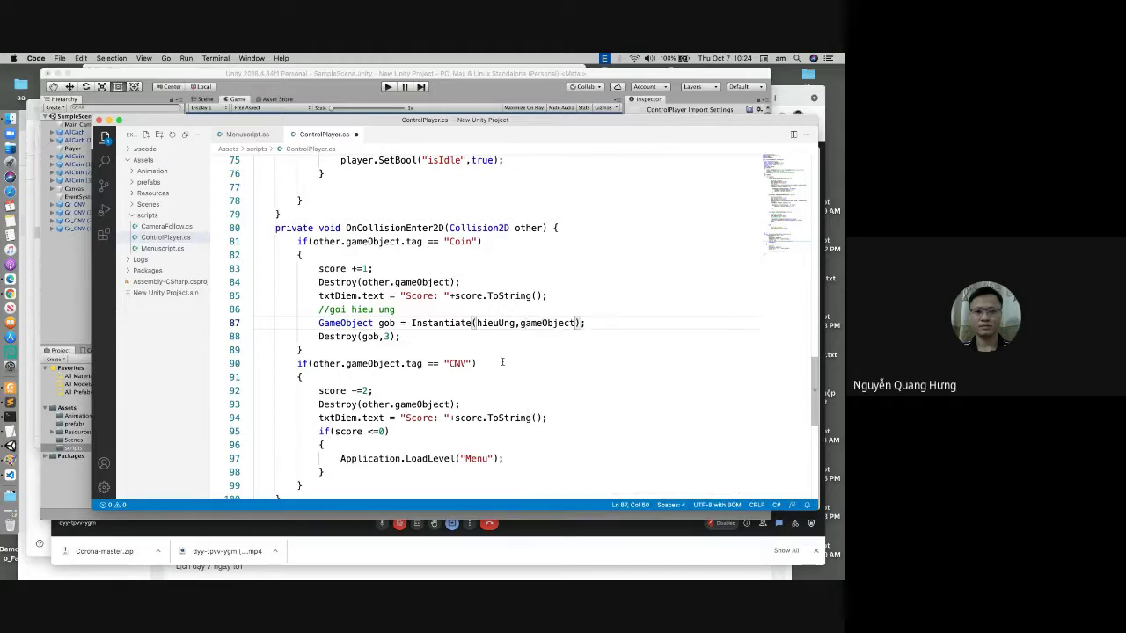
type(".t")
type("rans")
key("Return")
key("BackSpace")
key("BackSpace")
key("BackSpace")
key("BackSpace")
type("form")
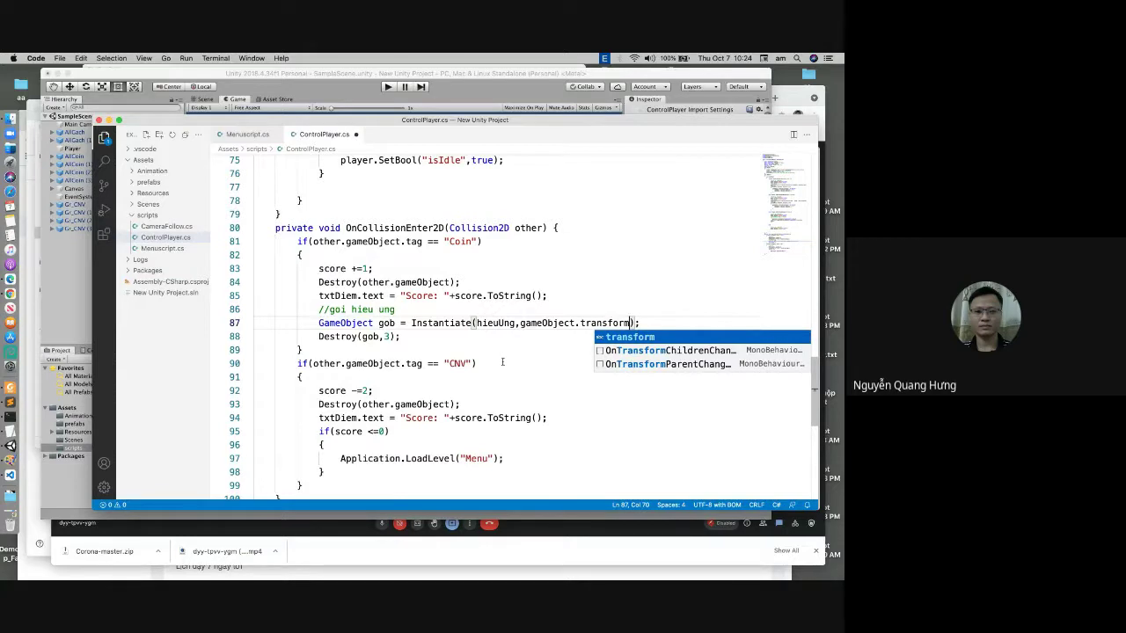
key("Escape")
Extend it to gameObject.transform.position, add Quaternion.identify as the rotation, and save the script
type(".pos")
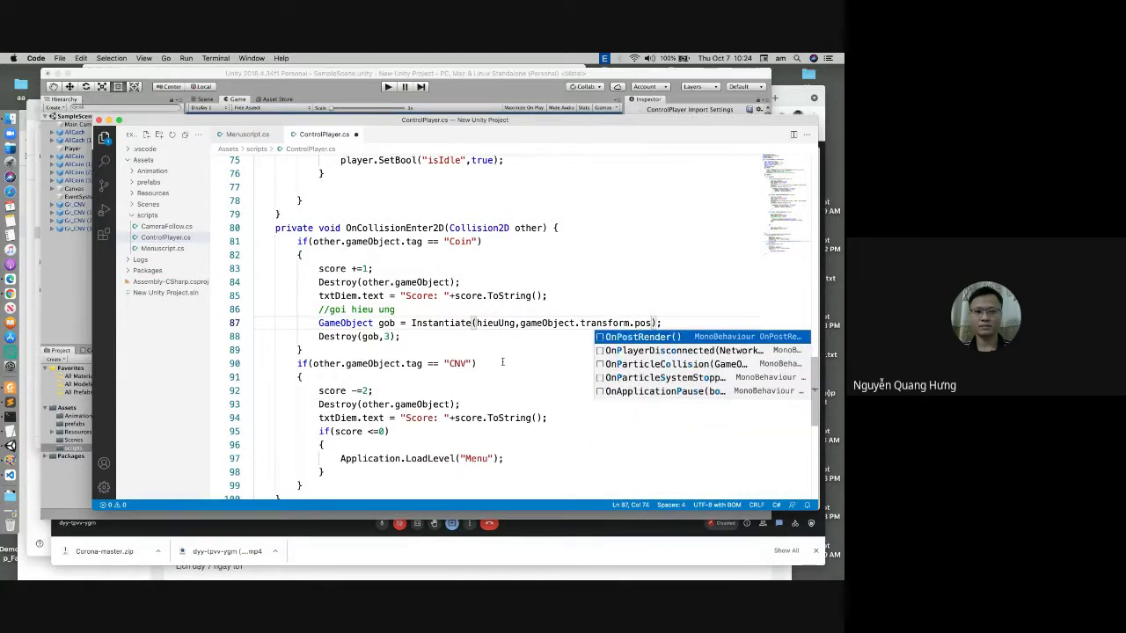
type("iti")
type("on")
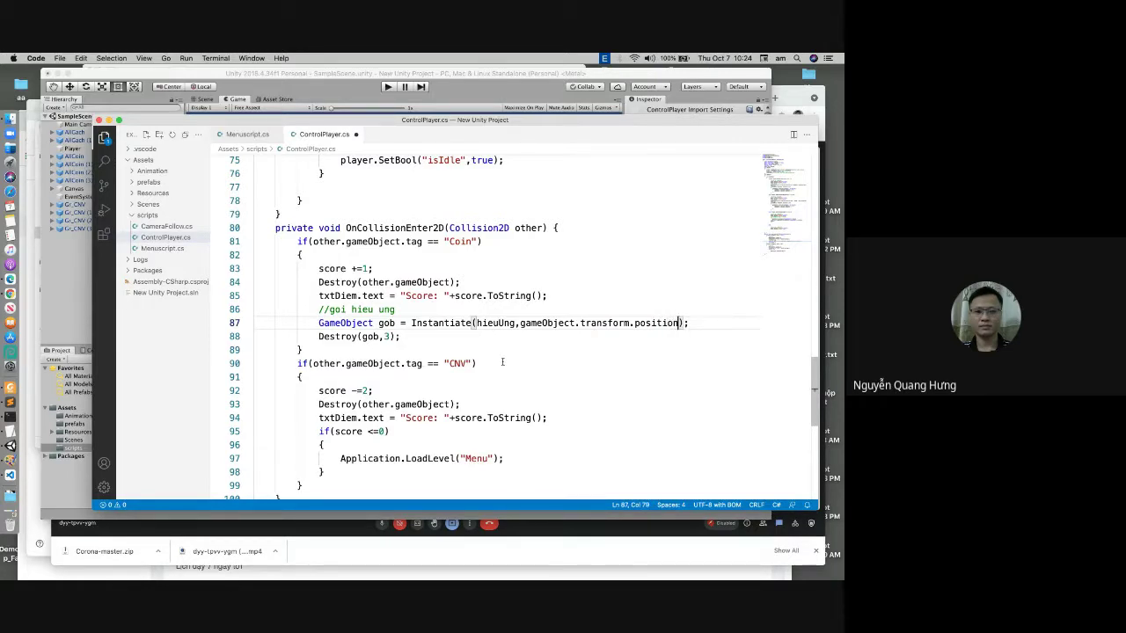
type(",")
type("Quan")
key("BackSpace")
type("t")
type("er")
type("nion")
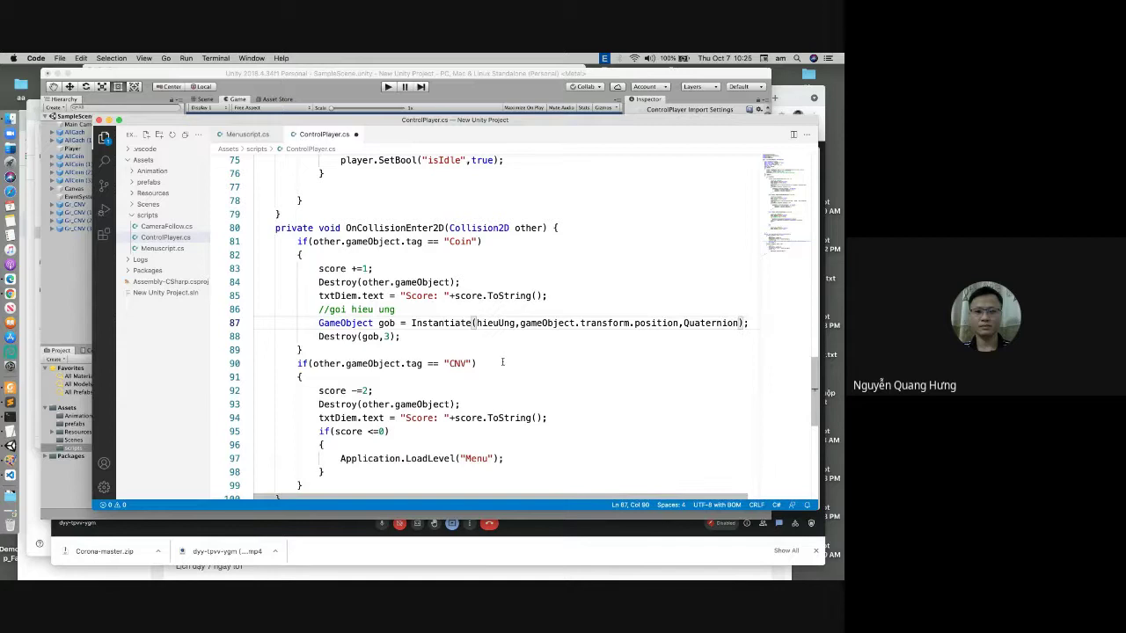
type(".")
type("iden")
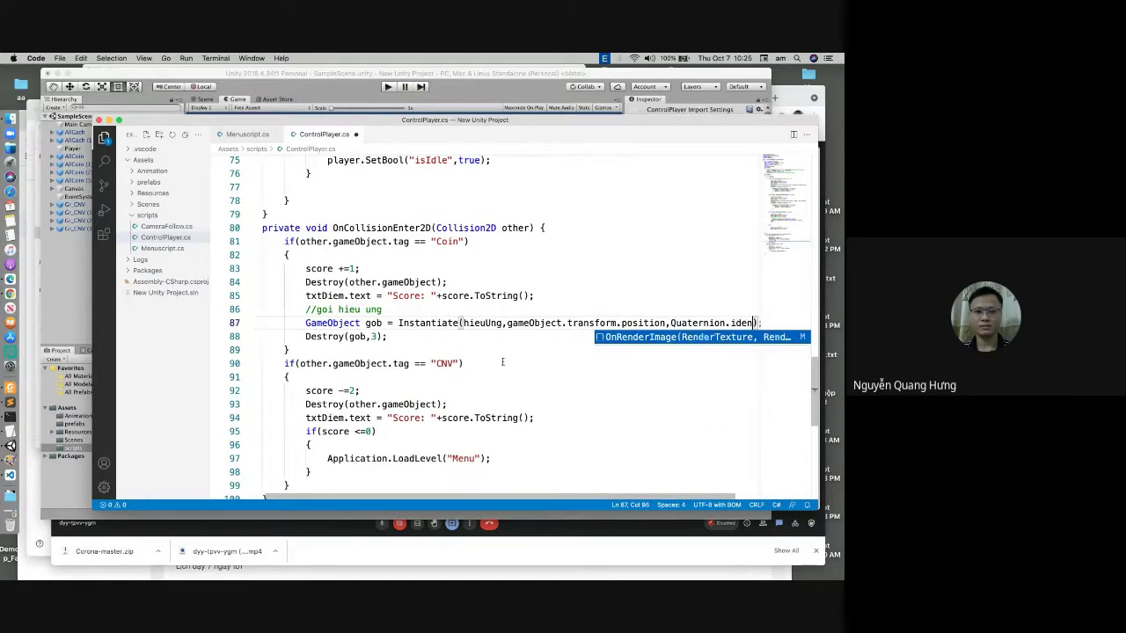
type("ti")
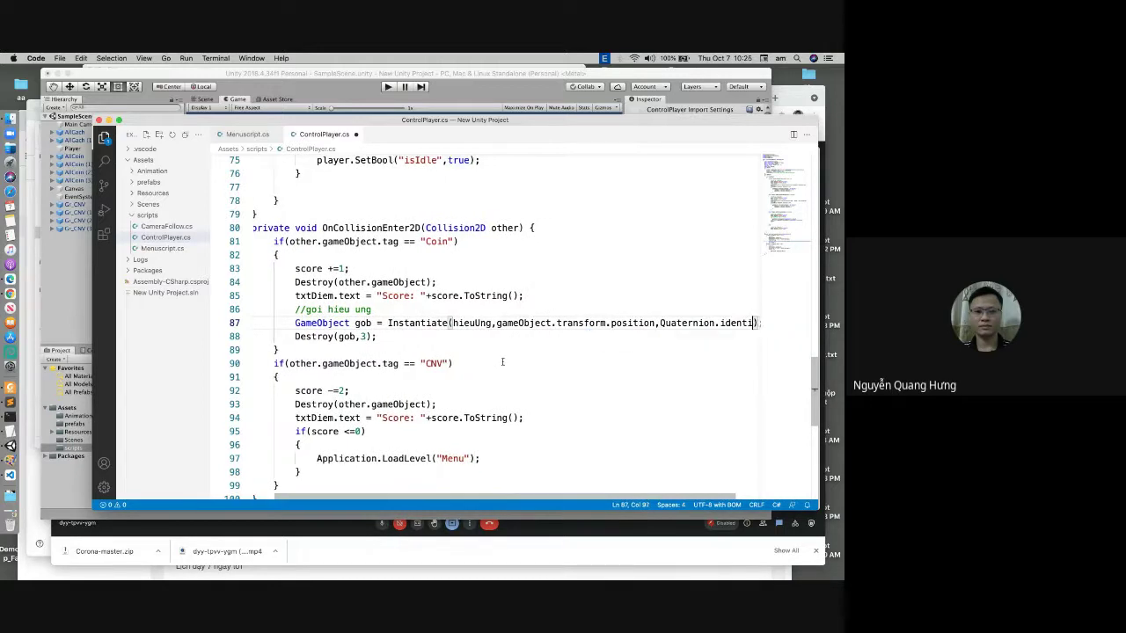
type("fy")
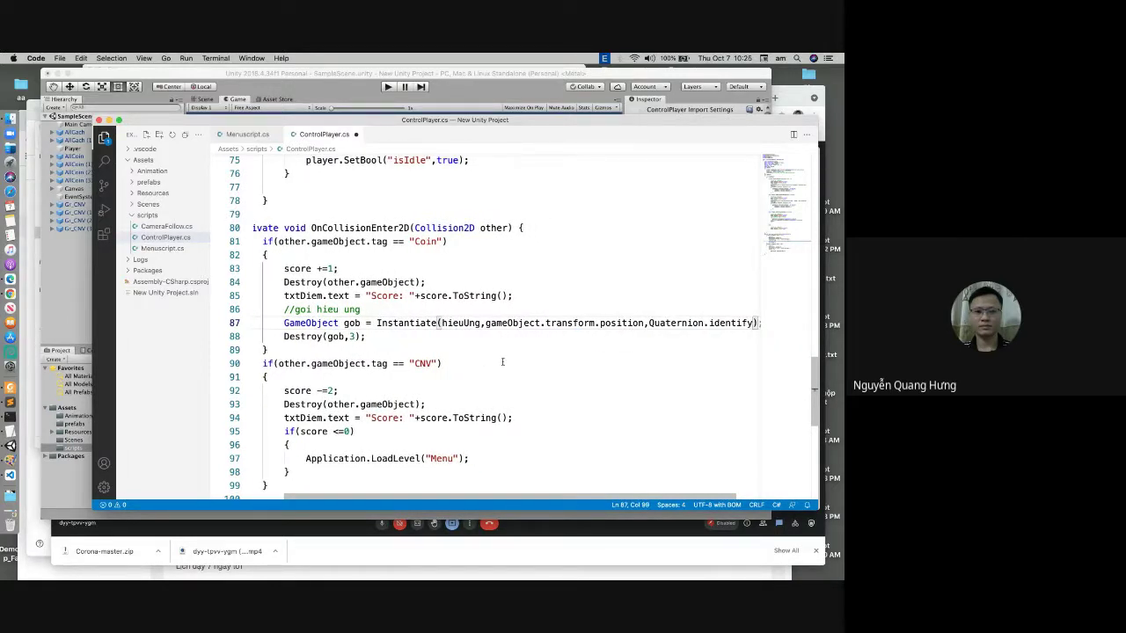
key("Down")
key("Home")
key("Home")
key("super+s")
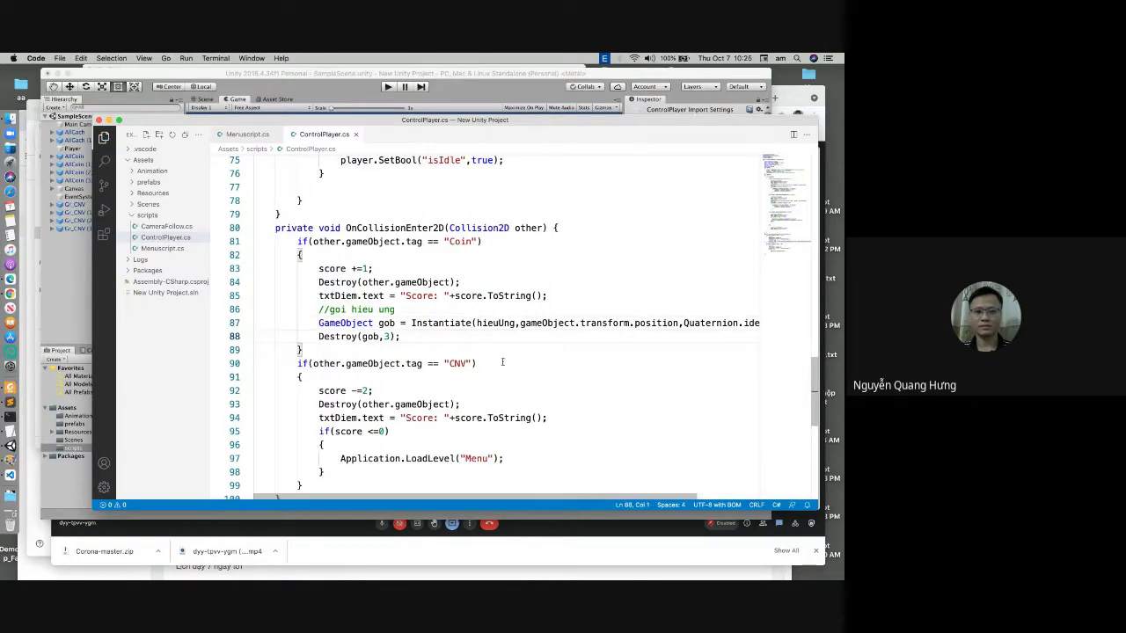
Narrow the sidebar, then move and widen the VS Code window so line 87 fits
double_click(708, 323)
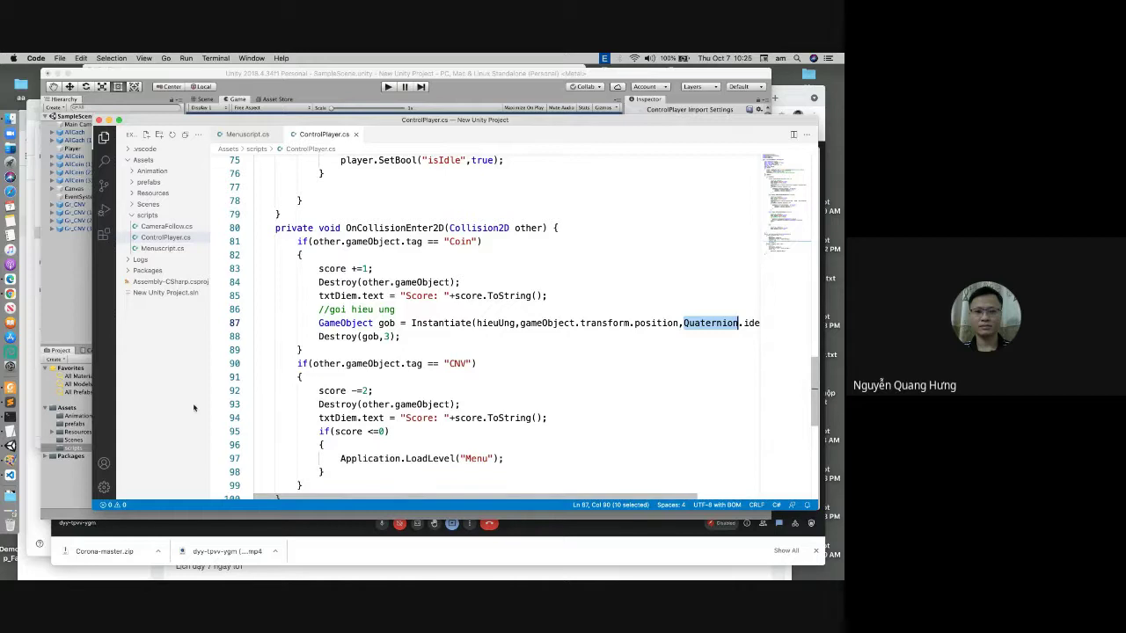
left_click_drag(210, 375, 200, 376)
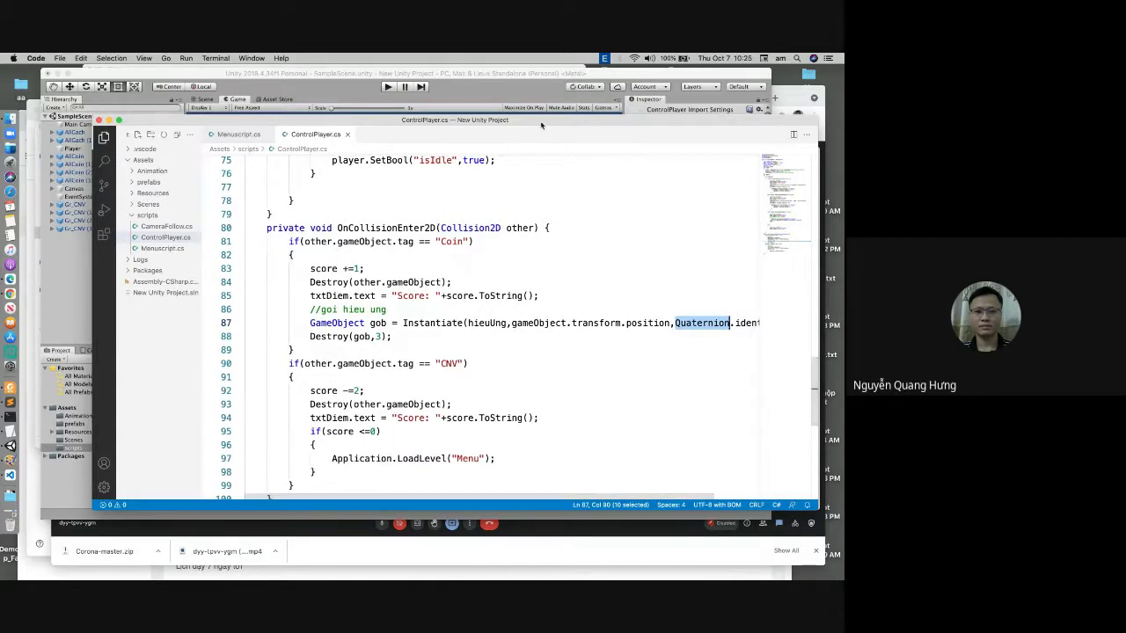
left_click_drag(536, 125, 470, 130)
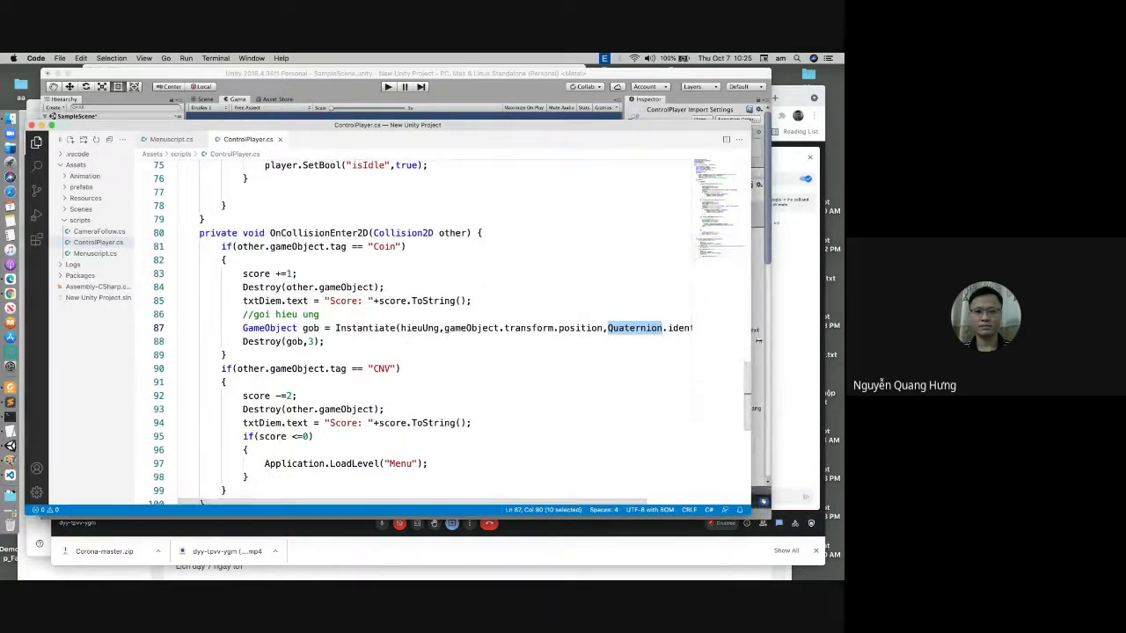
left_click_drag(756, 357, 825, 340)
Select the gameObject.transform.position argument through the closing parenthesis, then return to Unity
left_click(469, 328)
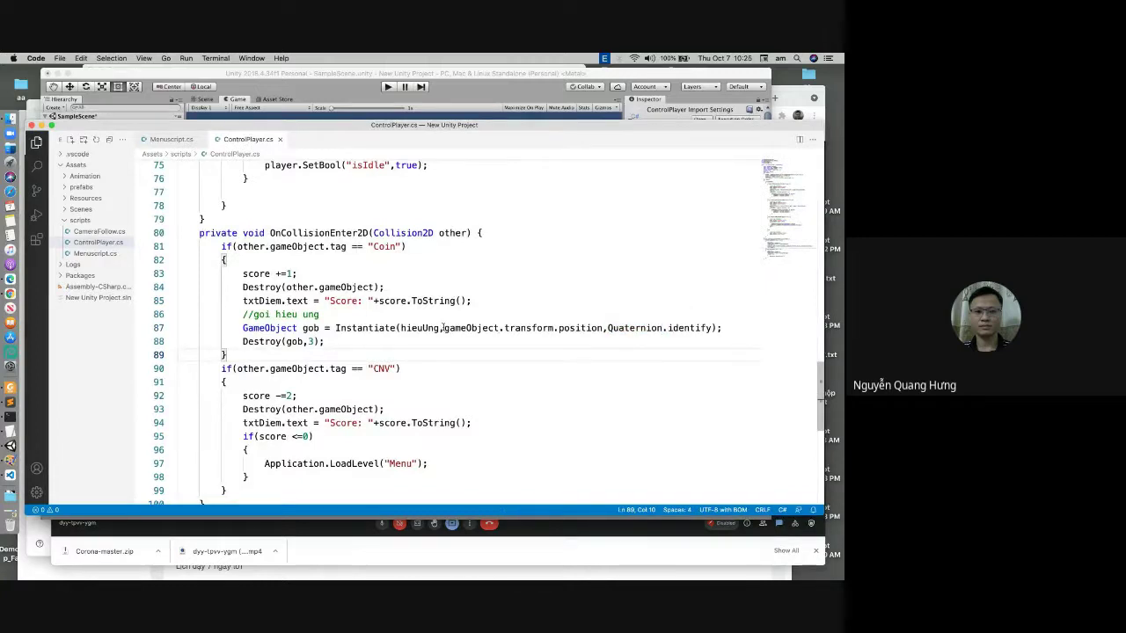
left_click_drag(444, 328, 711, 328)
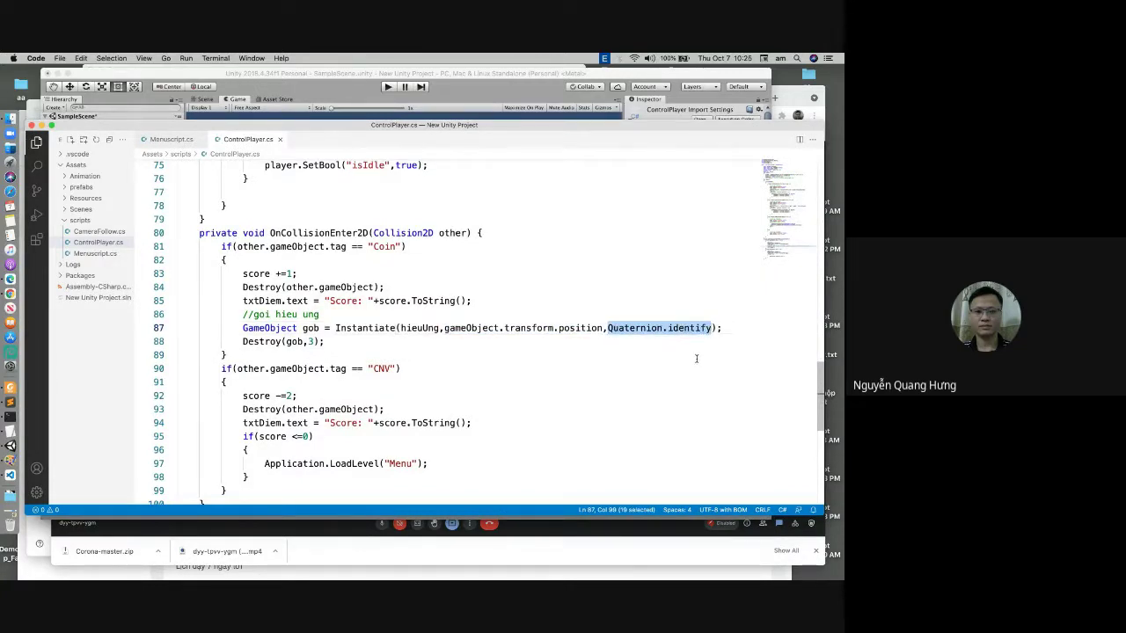
key("shift+Right")
key("super+Tab")
left_click(370, 425)
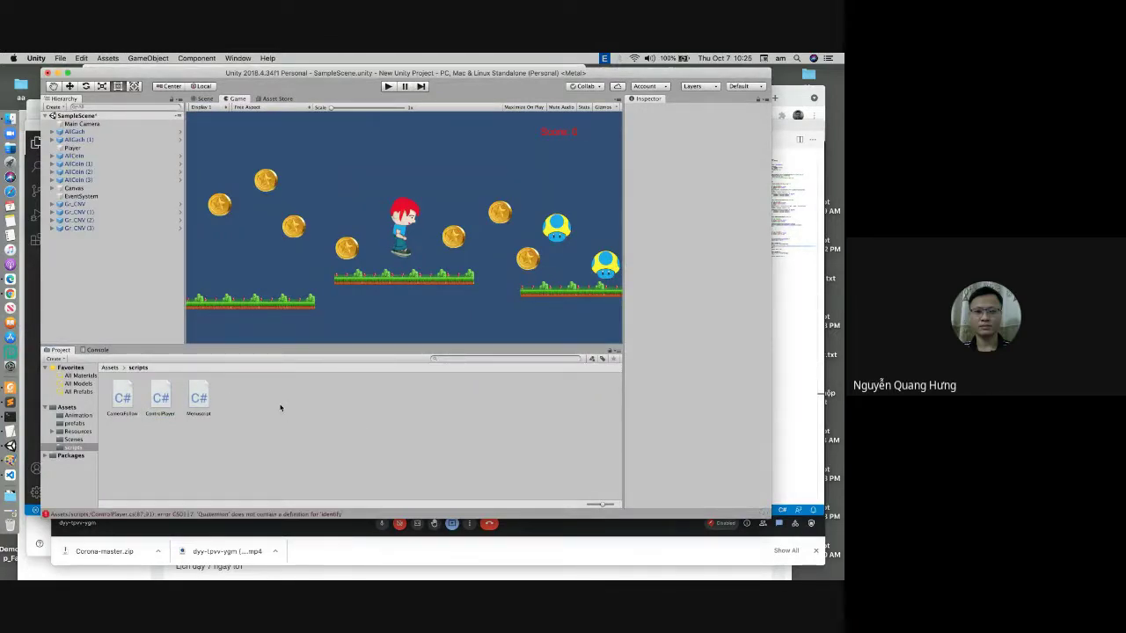
Try running, view the Quaternion 'identify' compile errors, and return to ControlPlayer.cs line 87
left_click(388, 86)
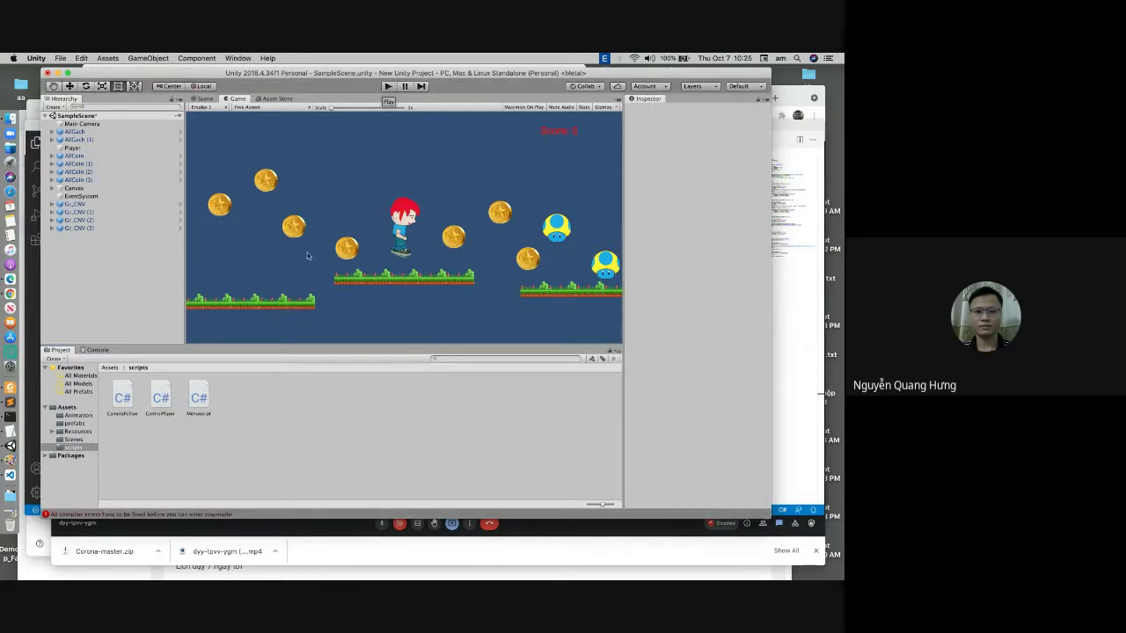
left_click(154, 514)
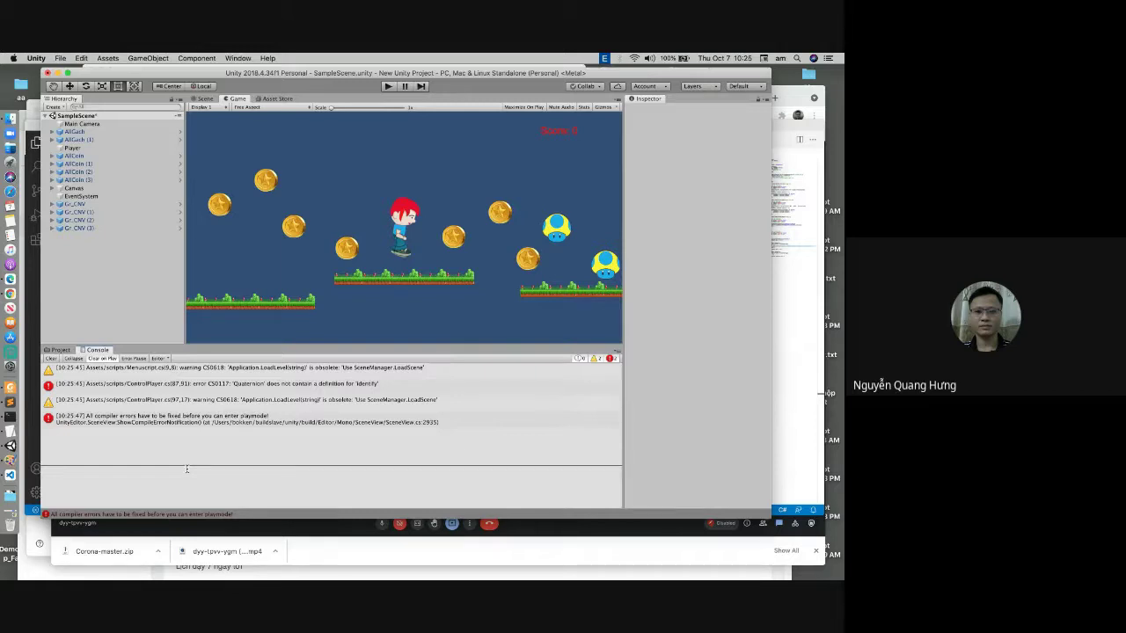
key("super+Tab")
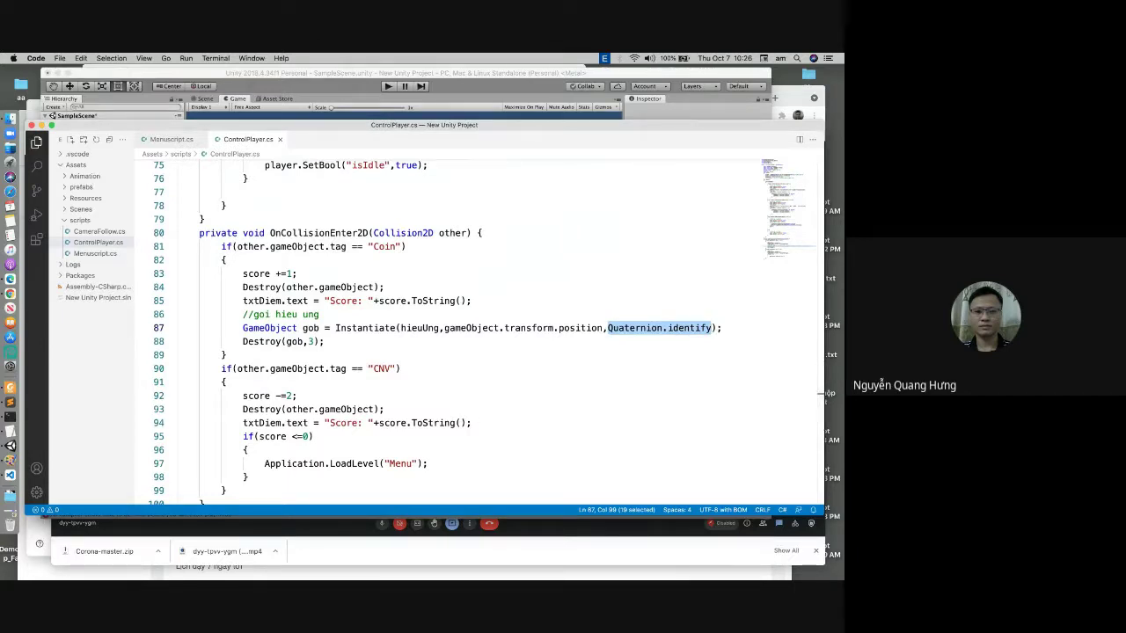
Change line 87 to Quaternion.identity, save ControlPlayer.cs, and let Unity recompile
key("super+Tab")
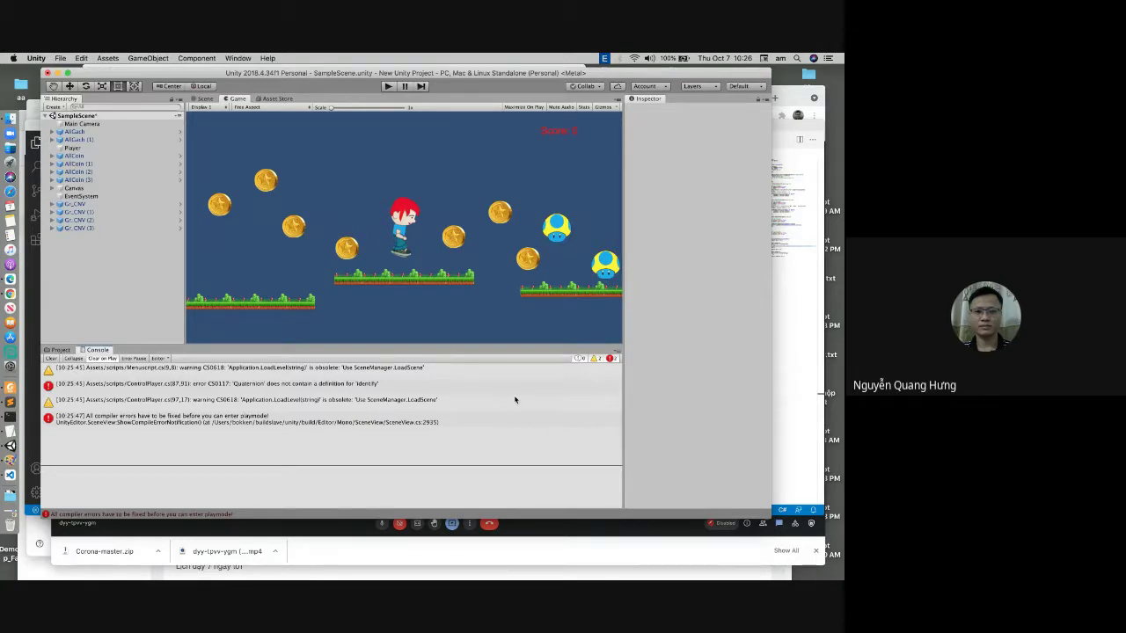
key("super+Tab")
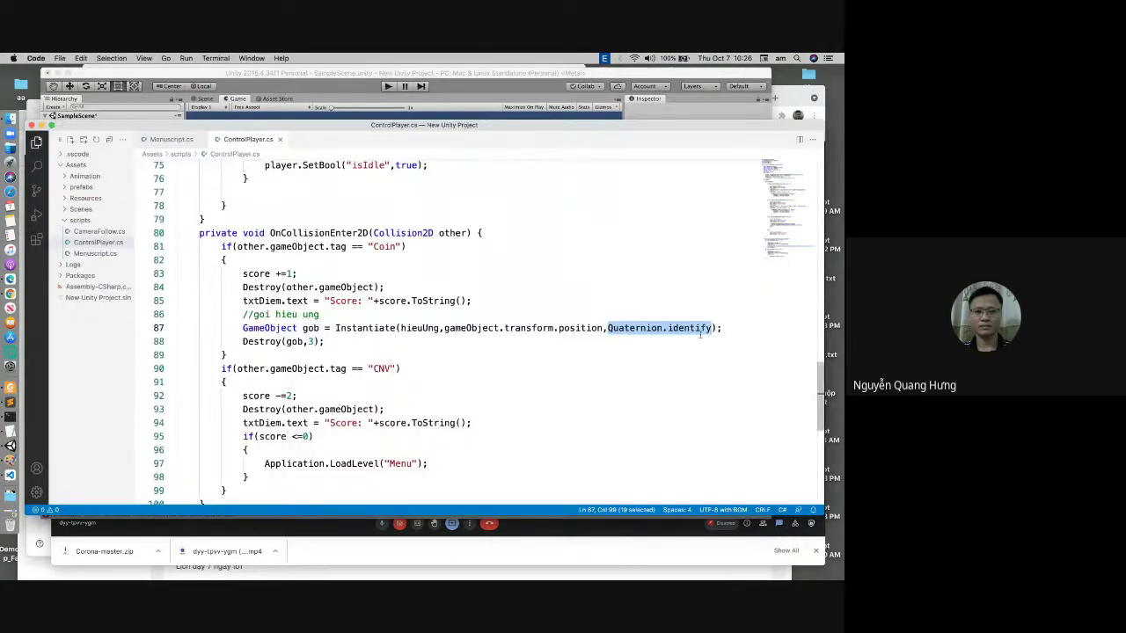
left_click(704, 328)
key("BackSpace")
type("t")
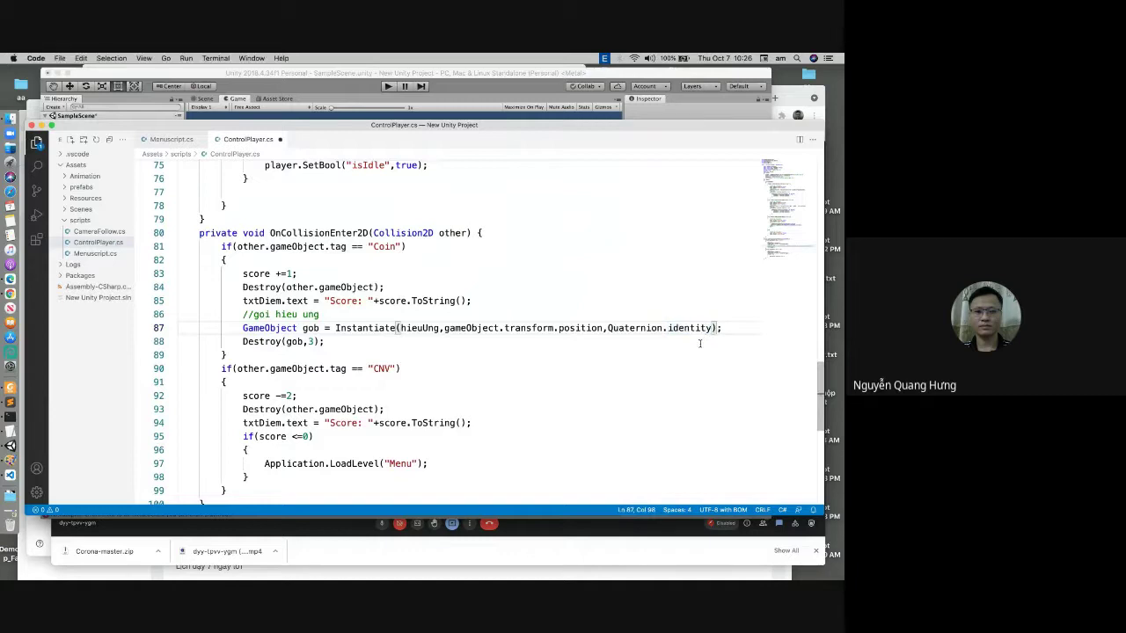
key("super+s")
key("super+Tab")
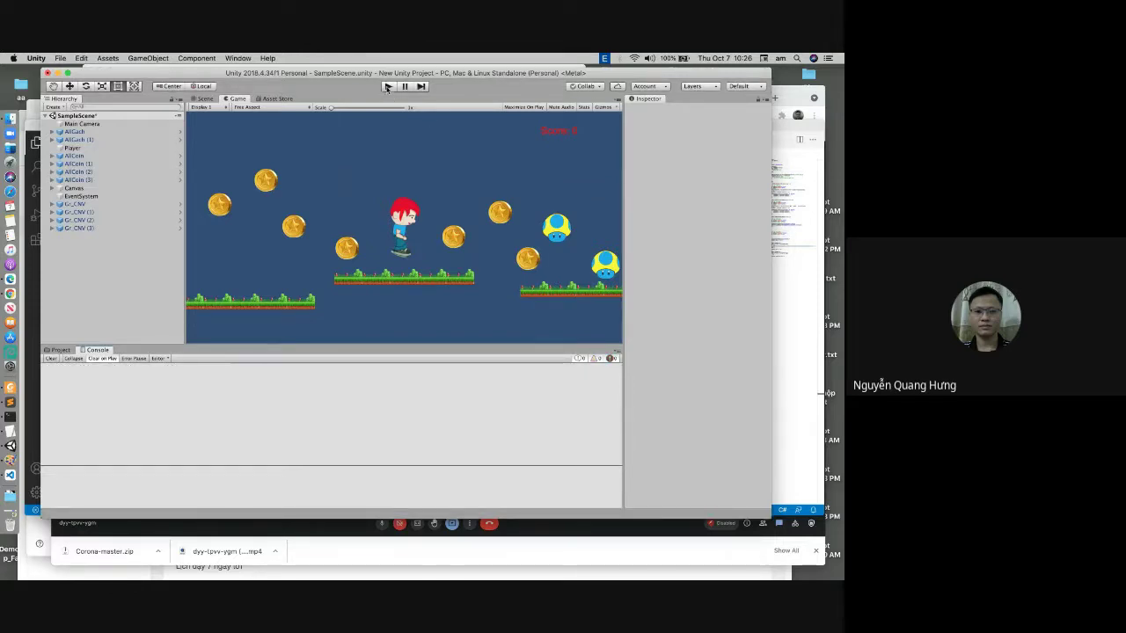
key("super+Tab")
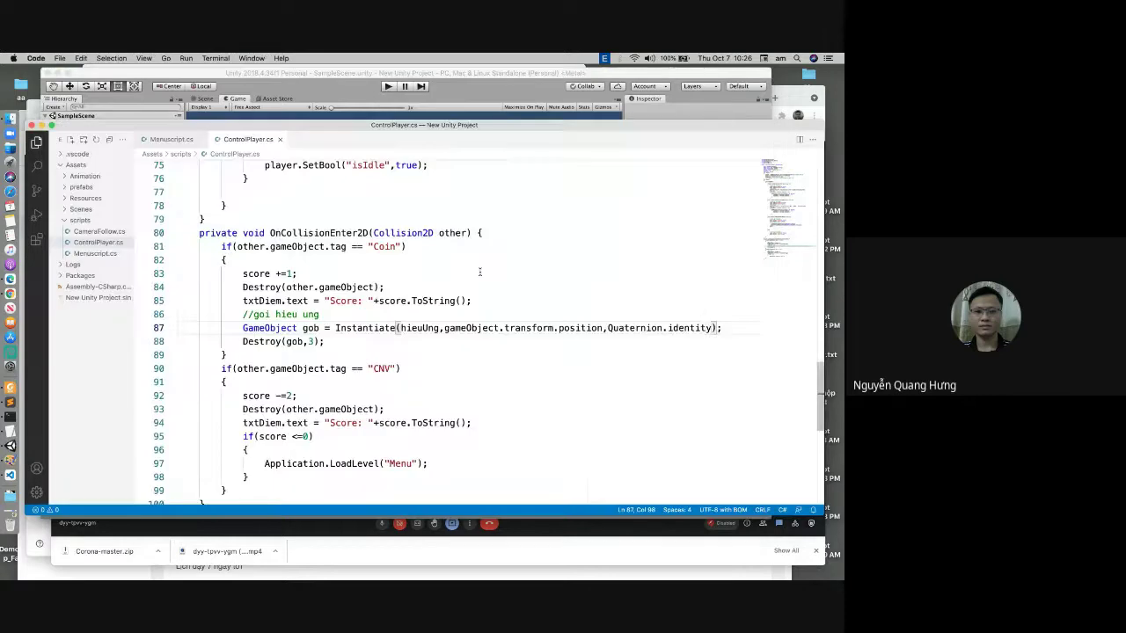
Play-test moving right, hitting the unassigned hieuUng UnassignedReferenceException, then stop the game
left_click(402, 90)
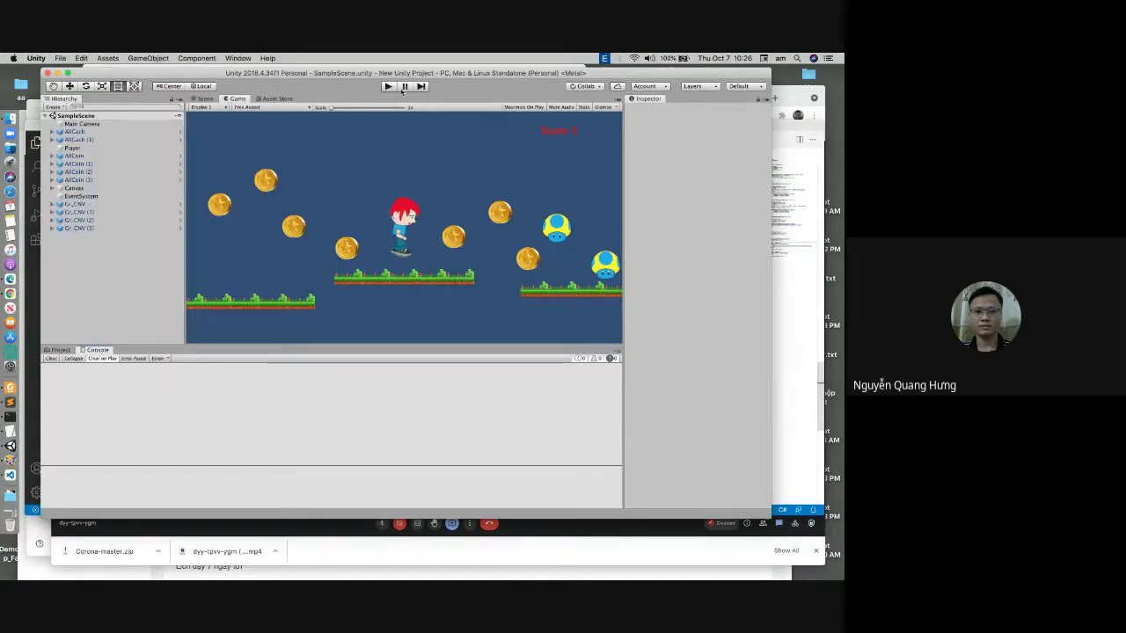
left_click(387, 87)
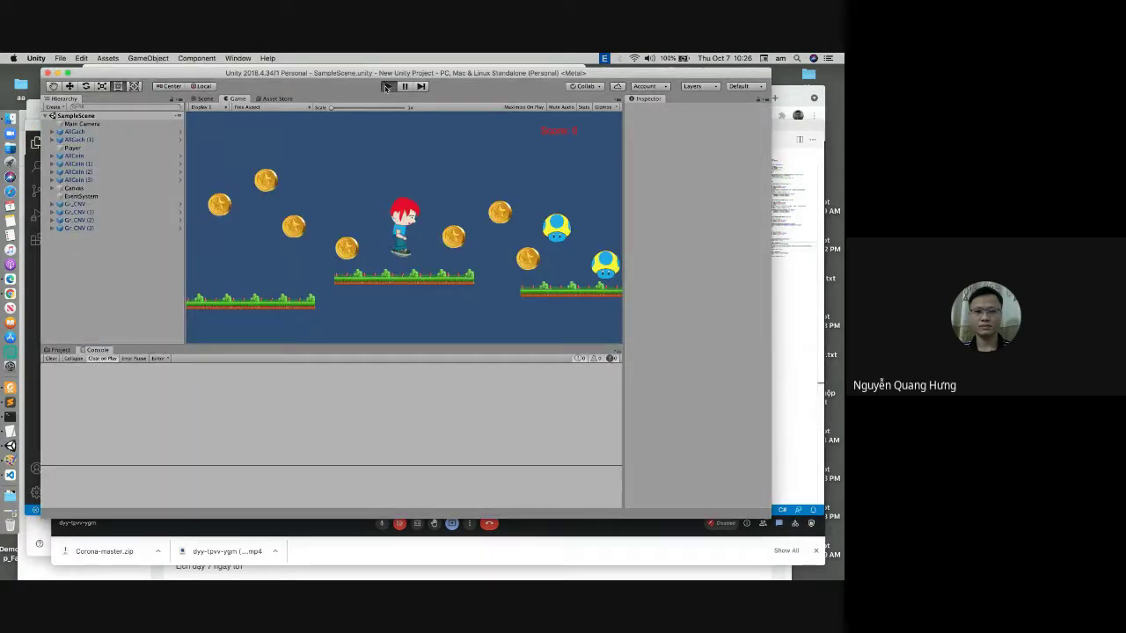
key("Right")
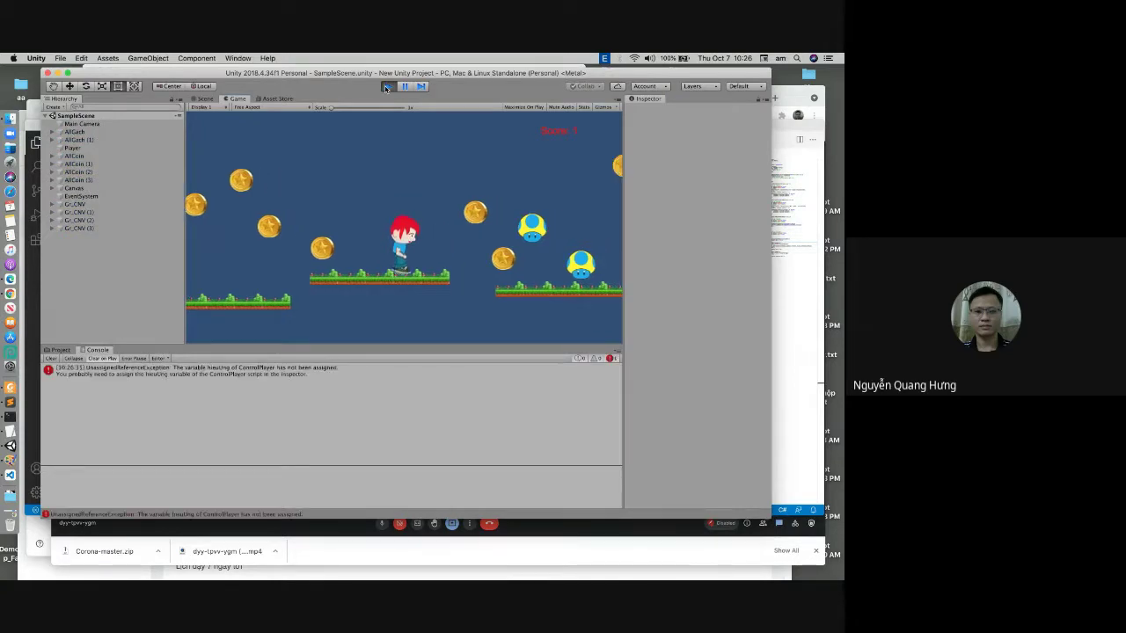
left_click(385, 86)
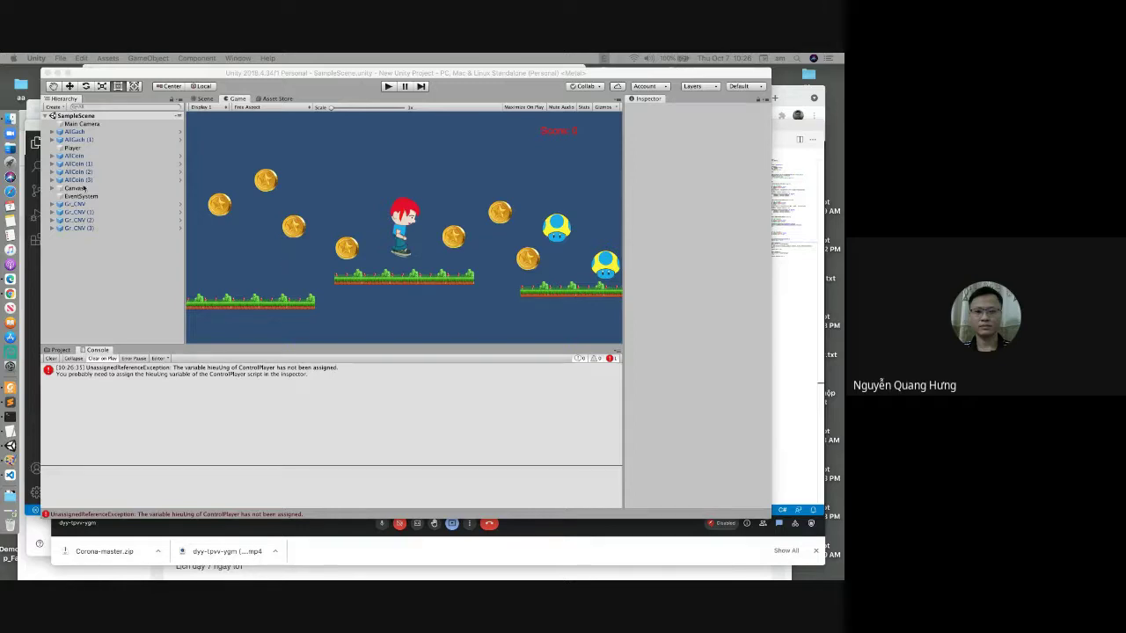
Assign the HieuUng asset to the Player's Hieu Ung field, then start the game
left_click(76, 151)
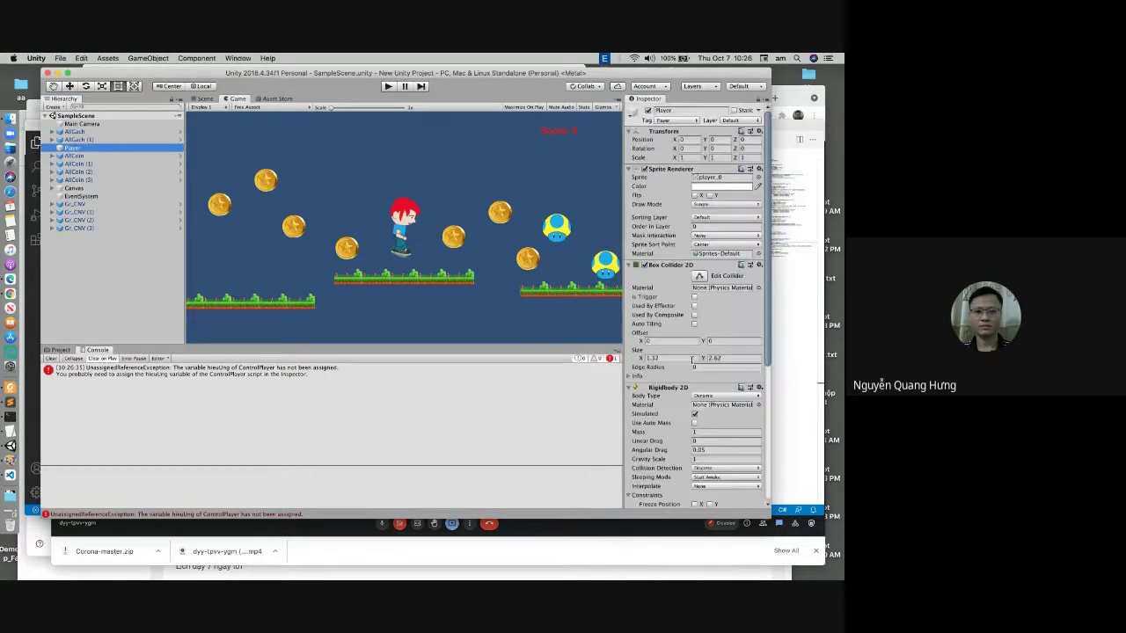
scroll(695, 379, "down", 5)
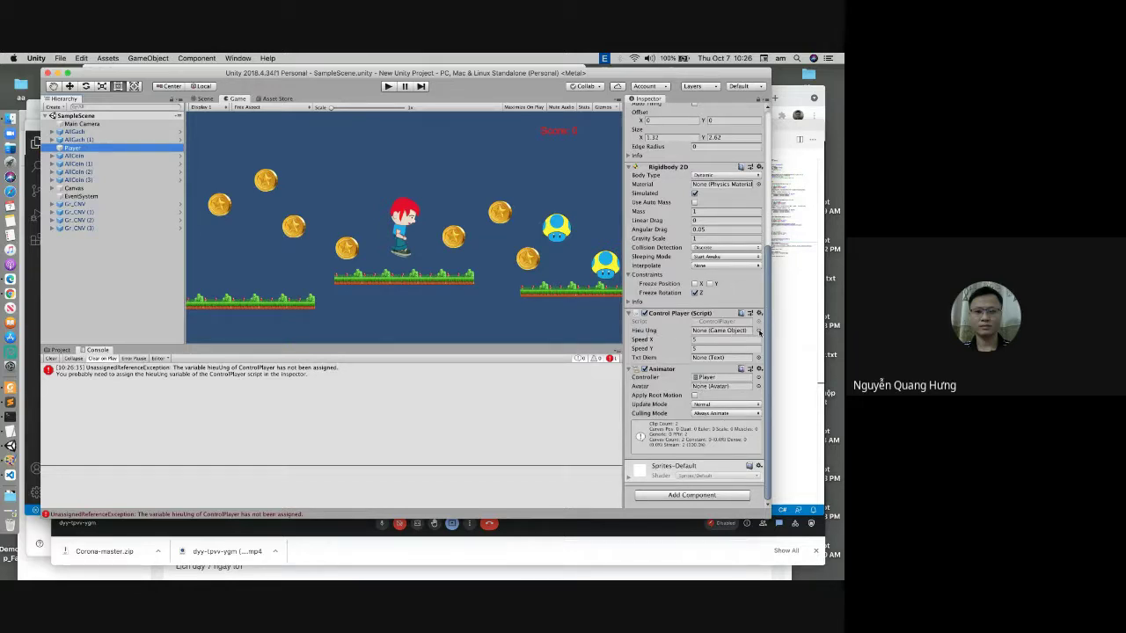
left_click(759, 332)
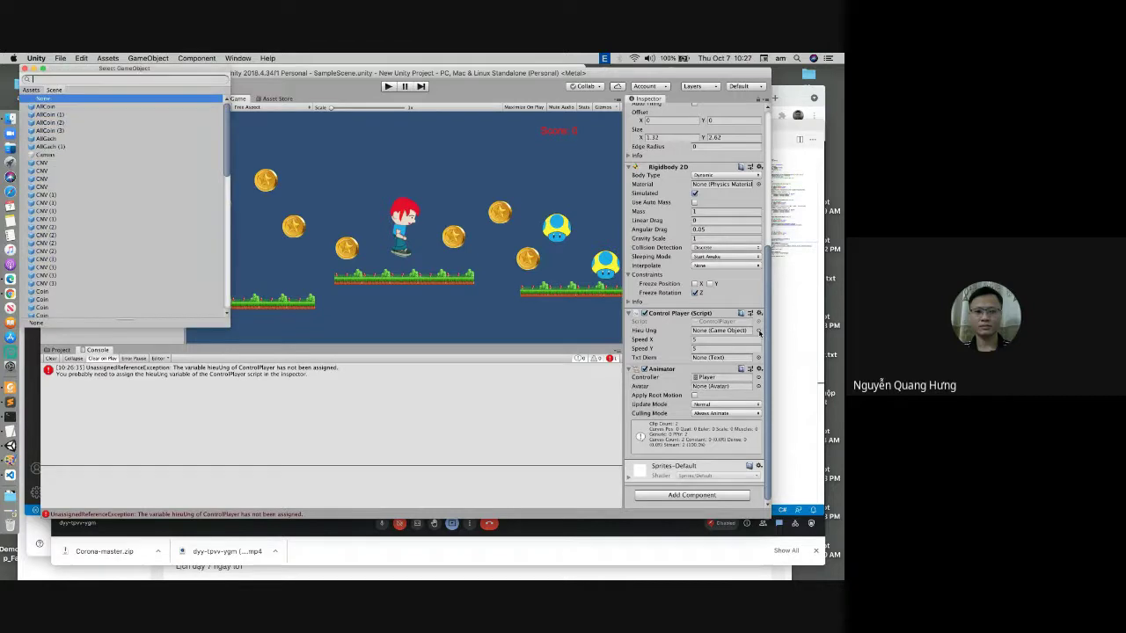
left_click(32, 90)
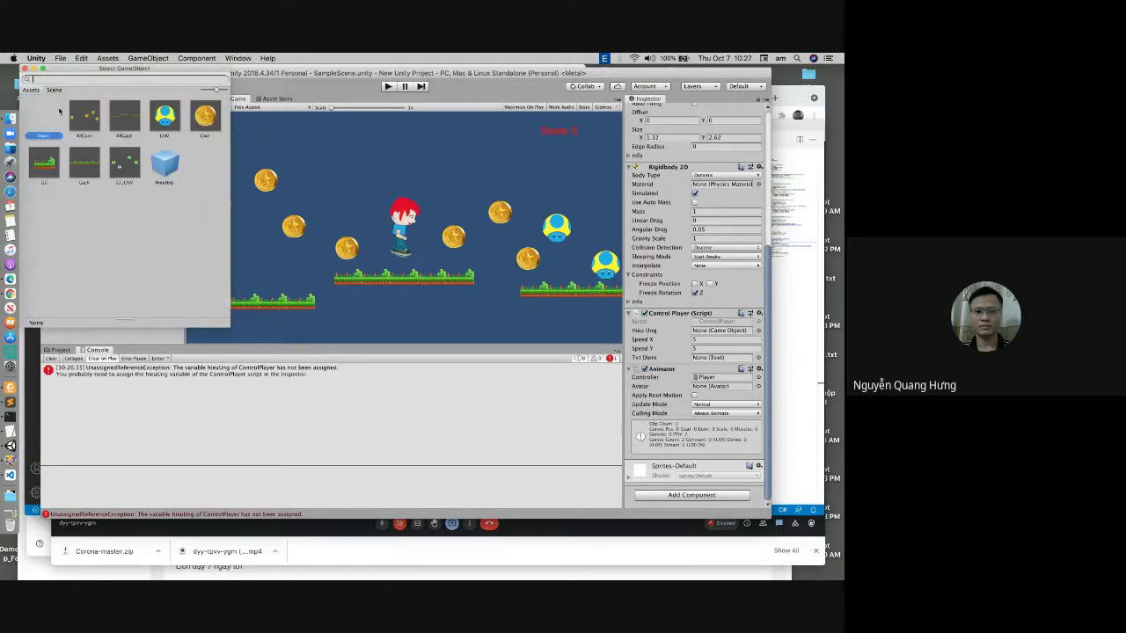
double_click(165, 164)
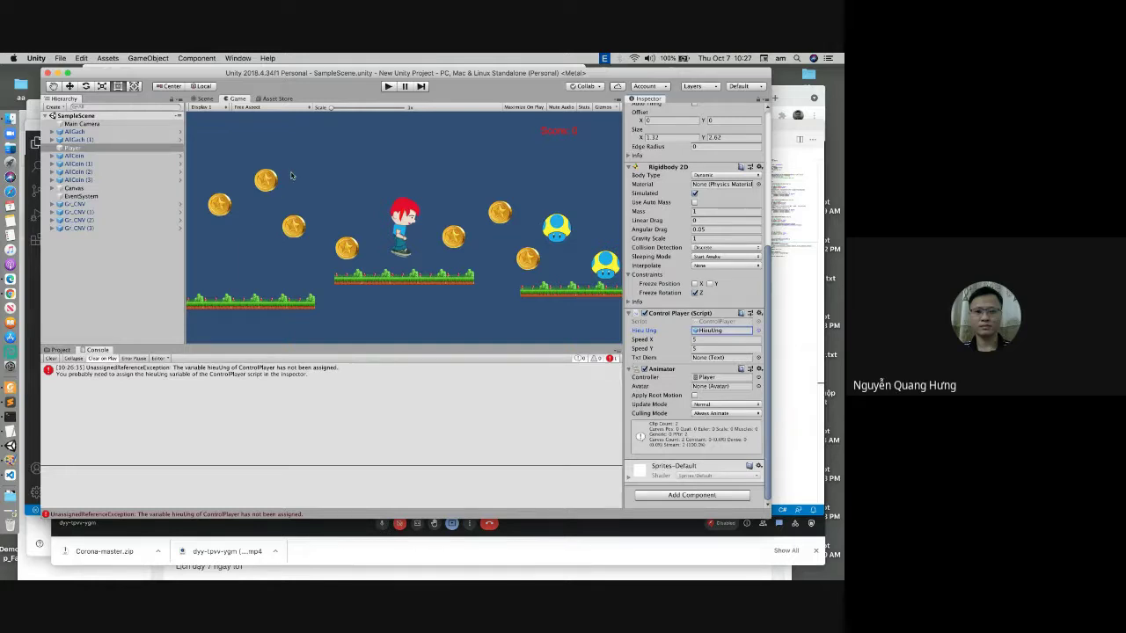
left_click(388, 86)
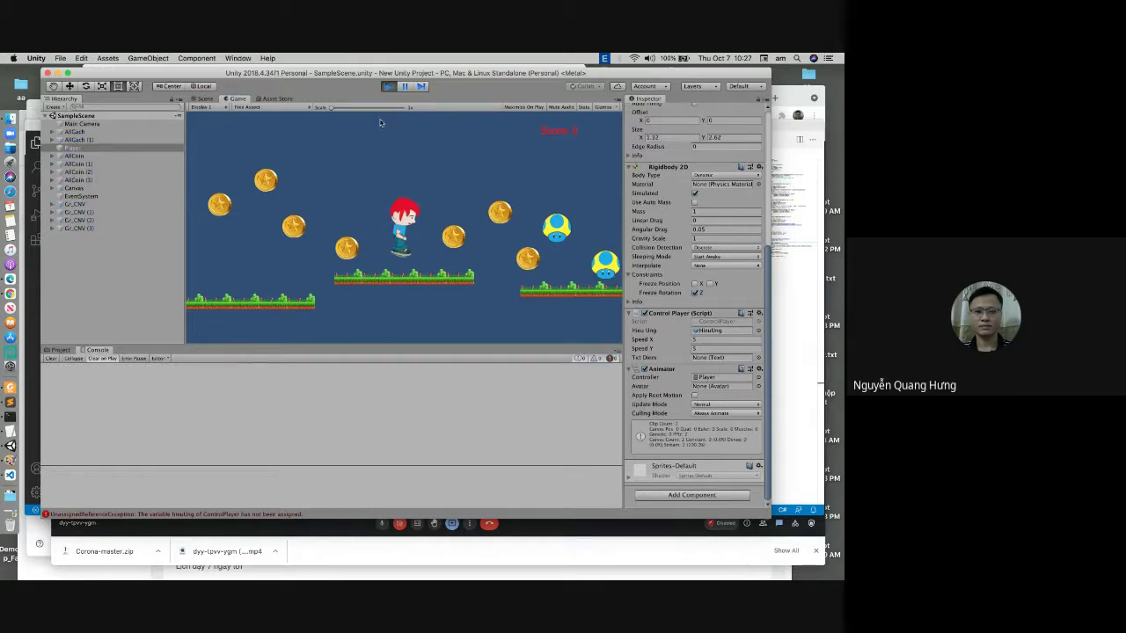
Run right and jump to collect coins until Game Over, then replay the level
key("Right")
key("space")
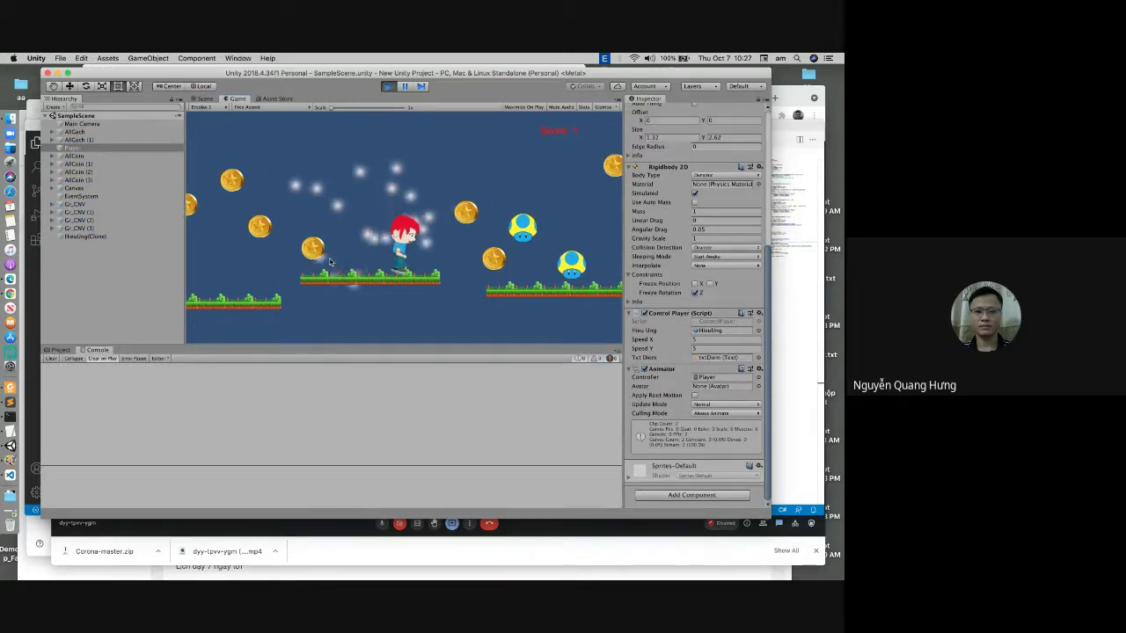
key("space")
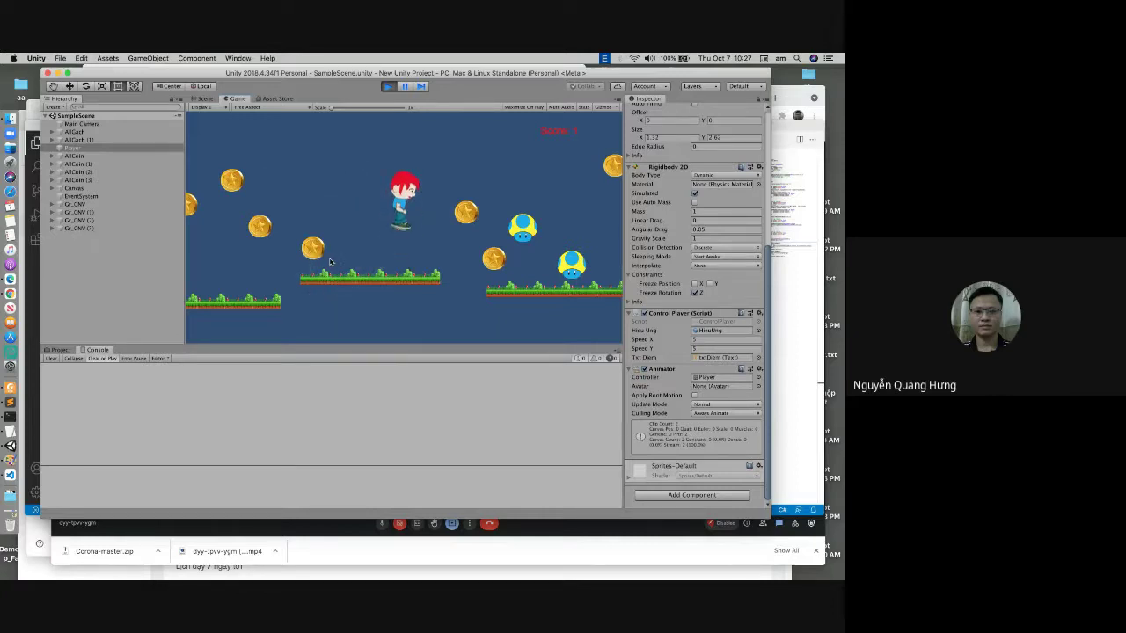
key("Right")
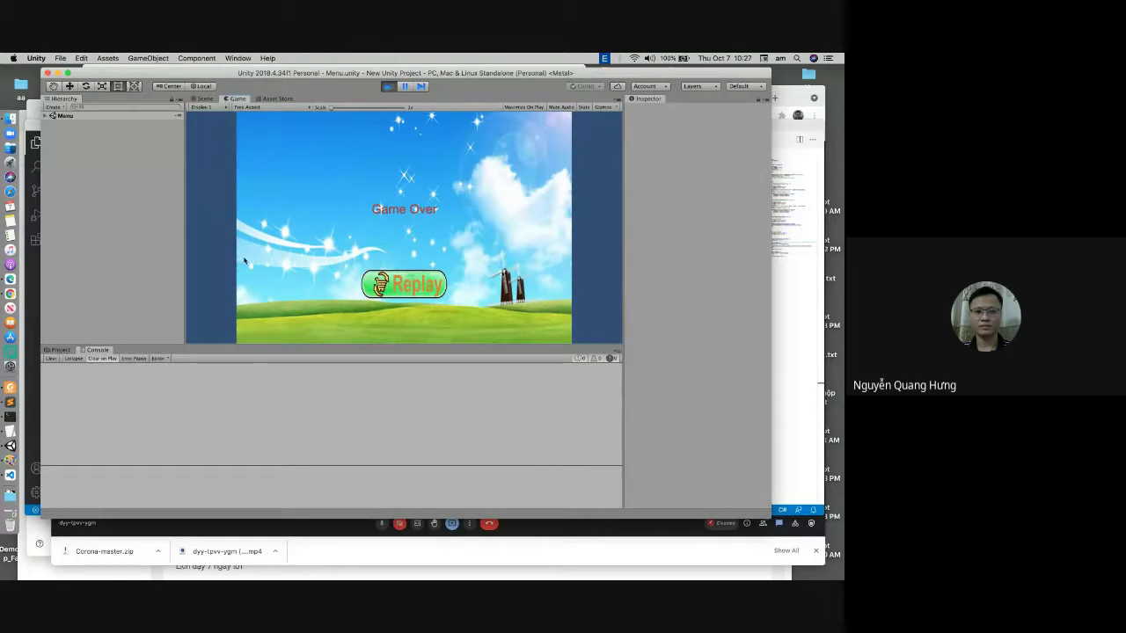
left_click(407, 285)
Collect more coins moving left and right to see the white sparkles, then stop the game
key("Left")
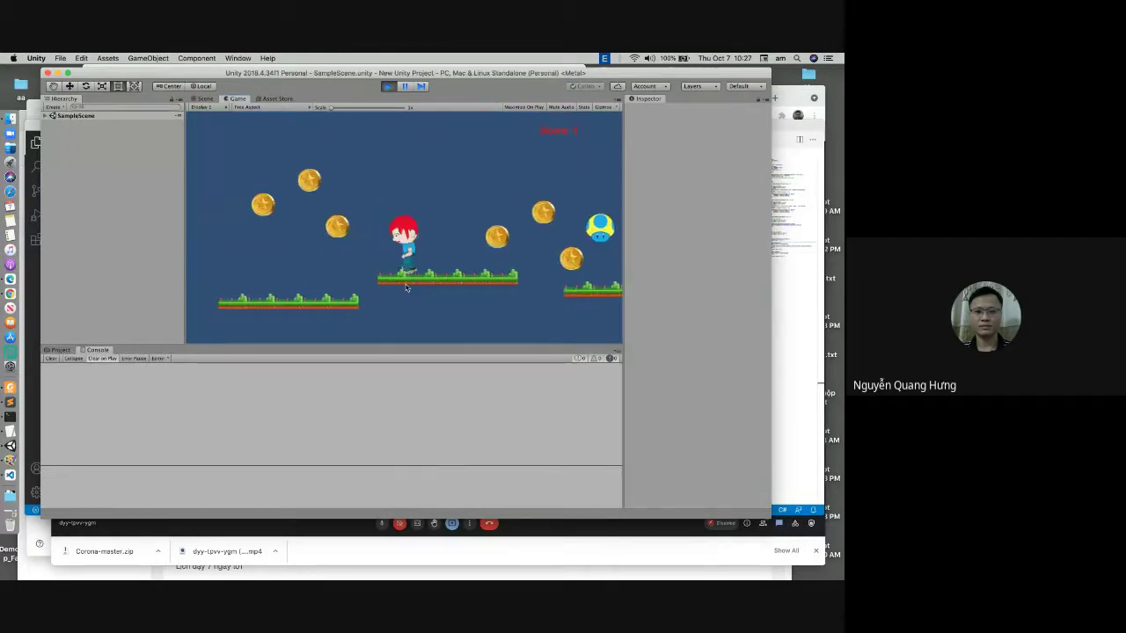
key("space")
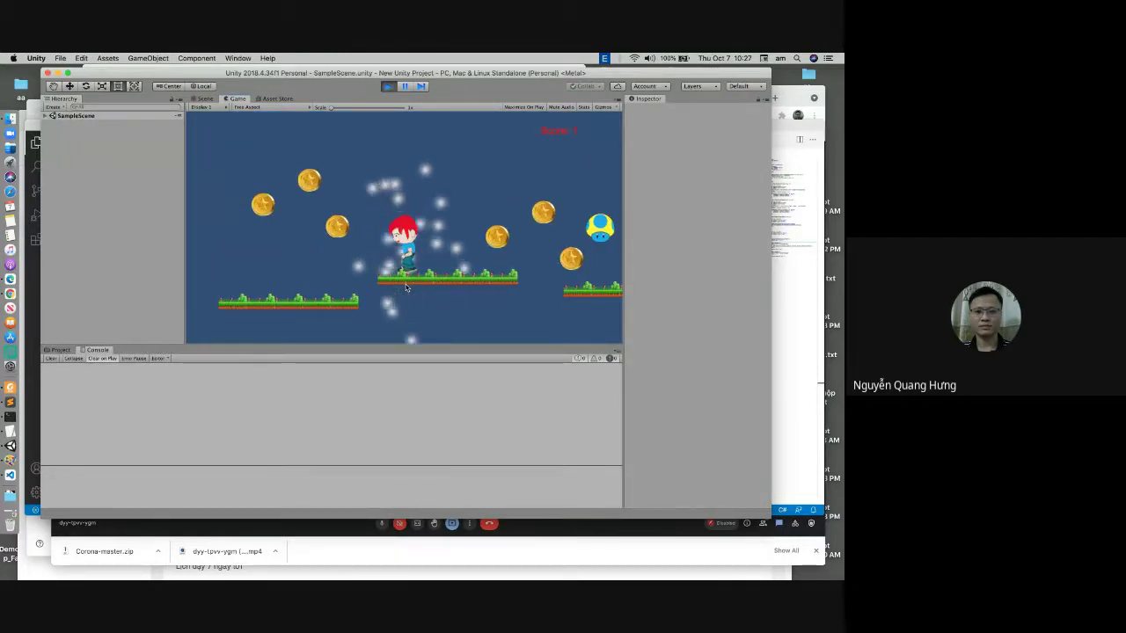
key("space")
key("Left")
key("Left")
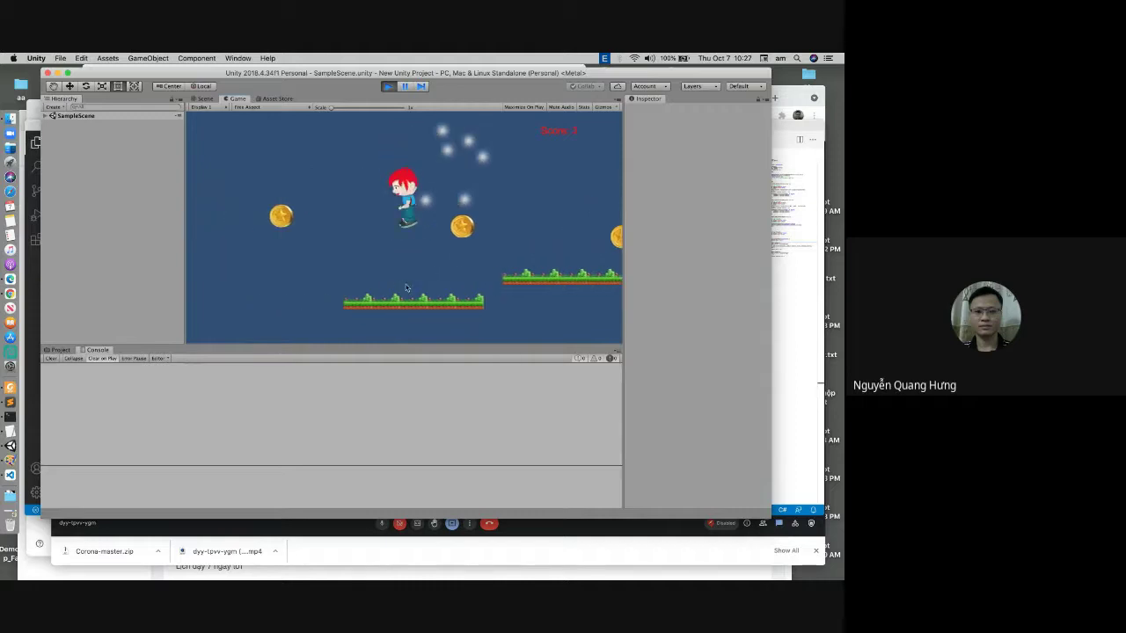
key("space")
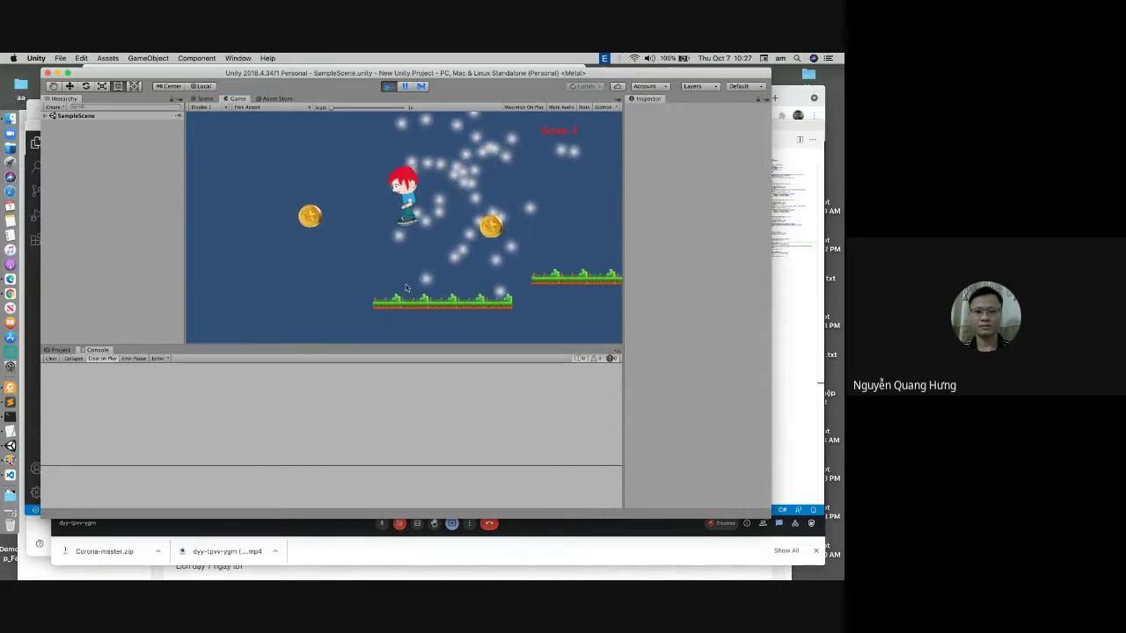
key("Left")
key("Right")
key("Right")
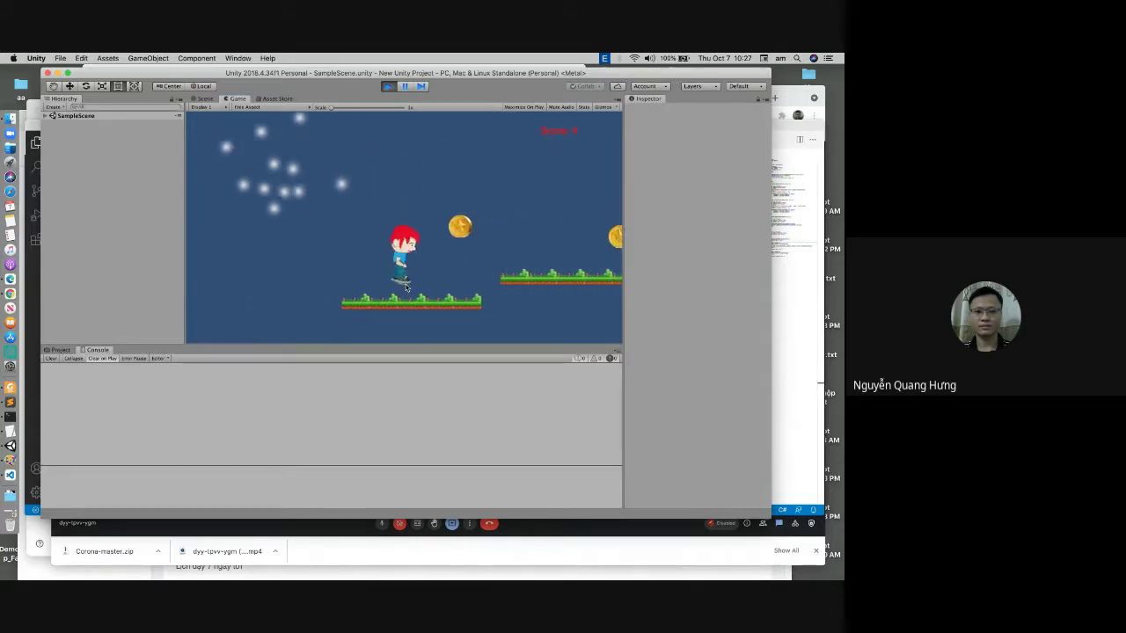
key("Right")
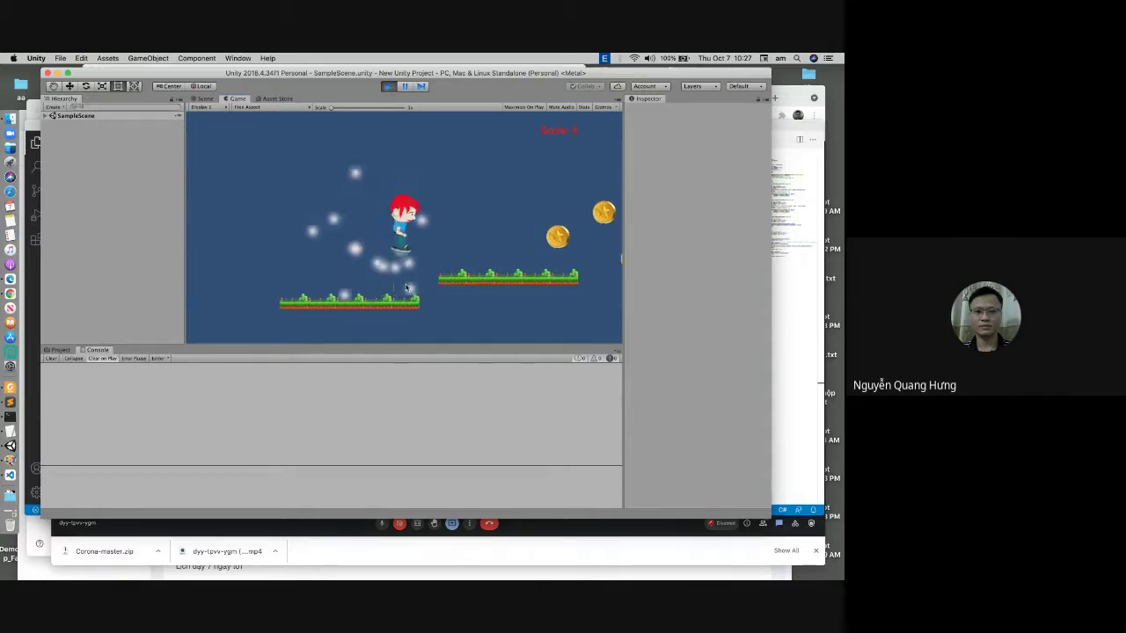
key("space")
key("Right")
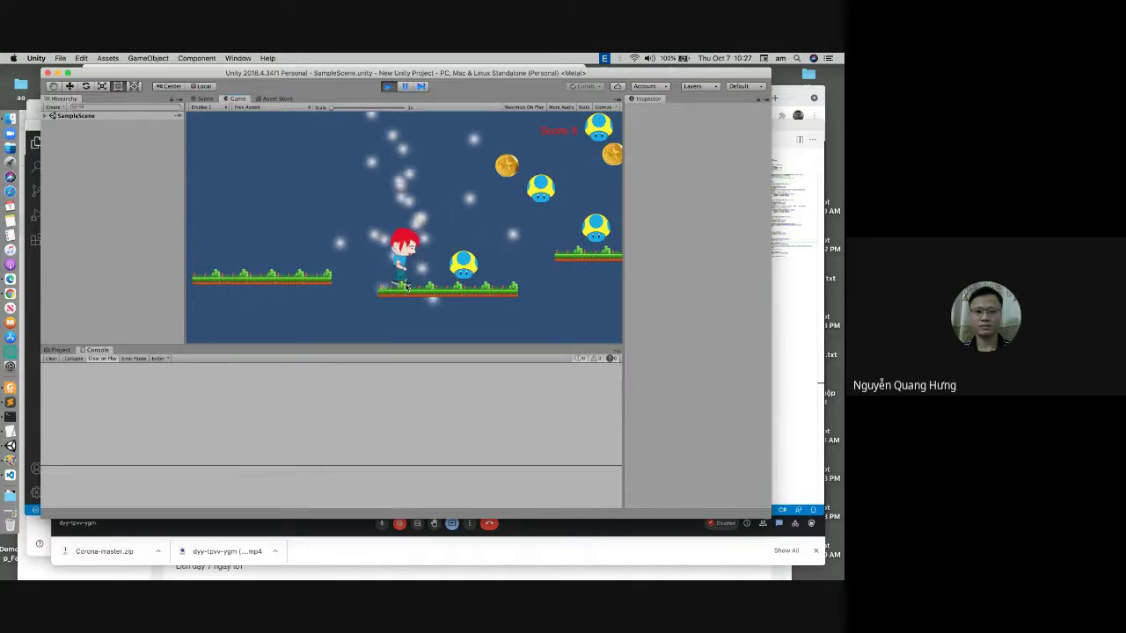
key("Right")
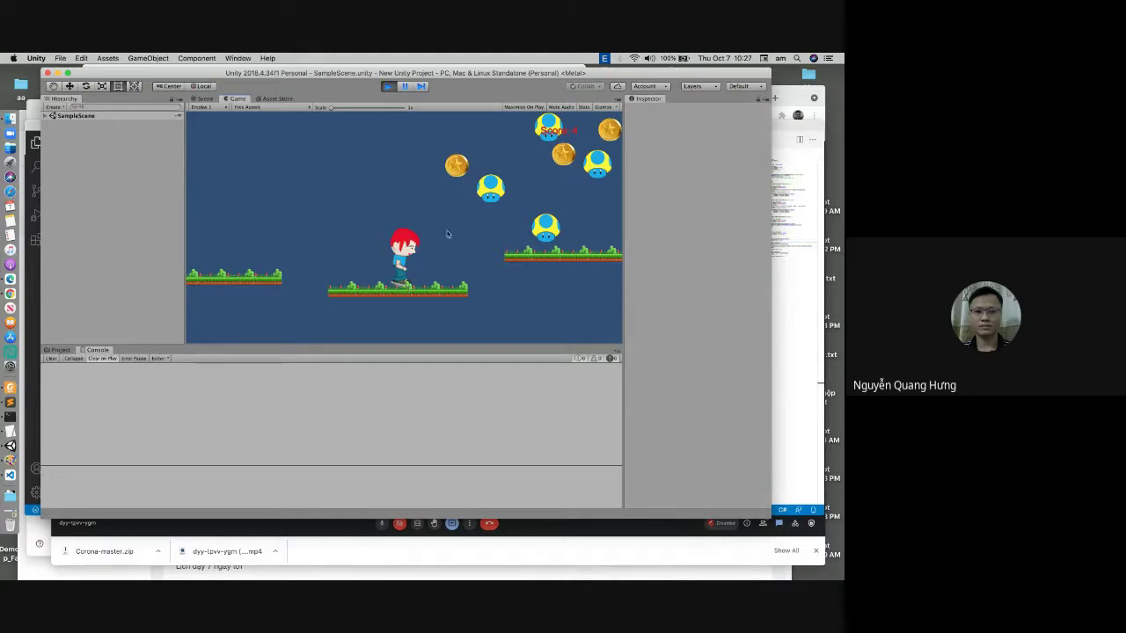
left_click(389, 87)
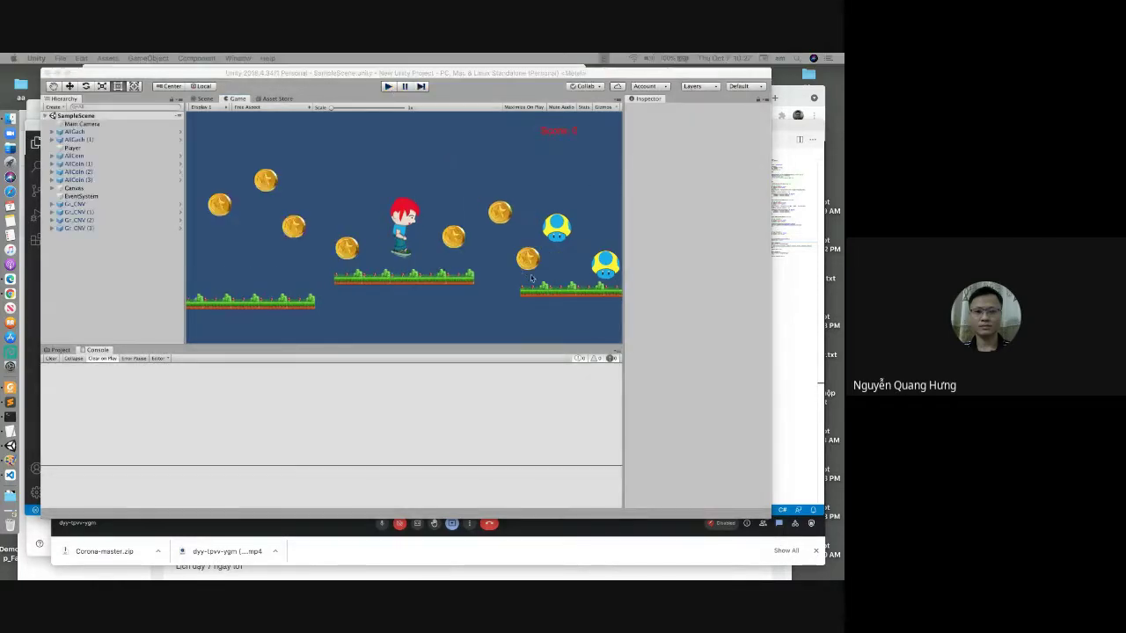
left_click(798, 94)
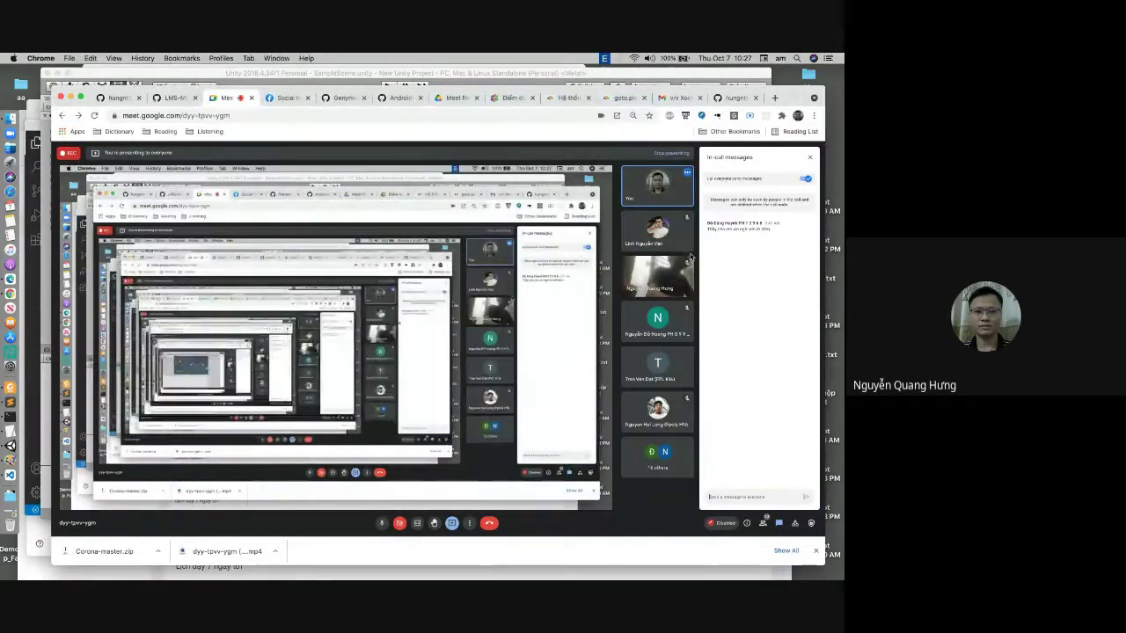
left_click(278, 80)
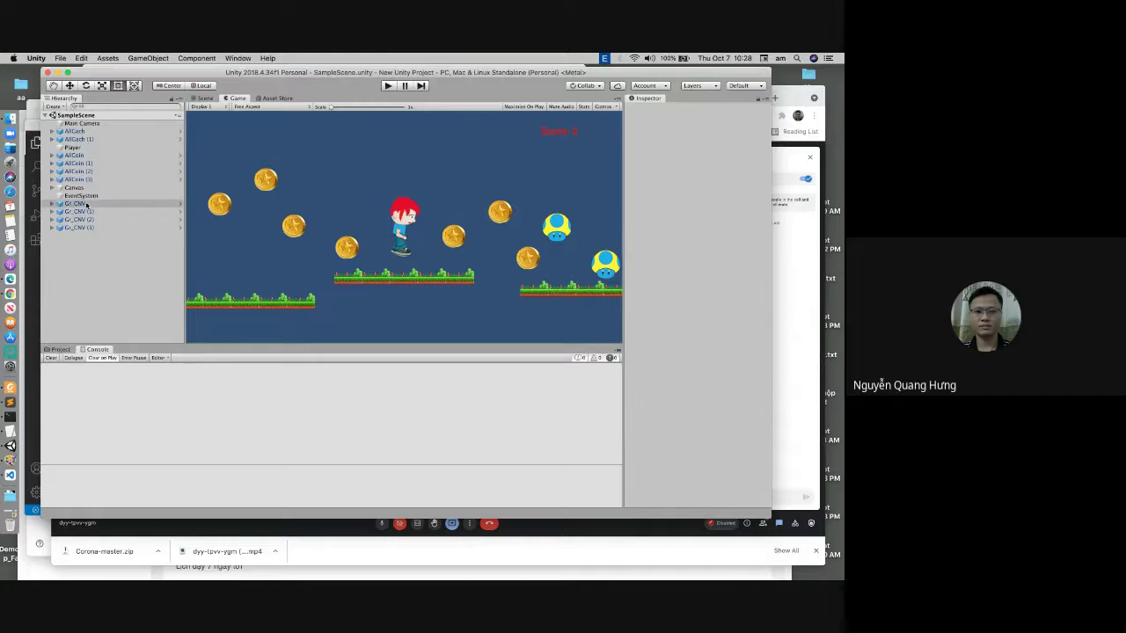
Show the Project panel and add a Particle System from GameObject > Effects
left_click(154, 59)
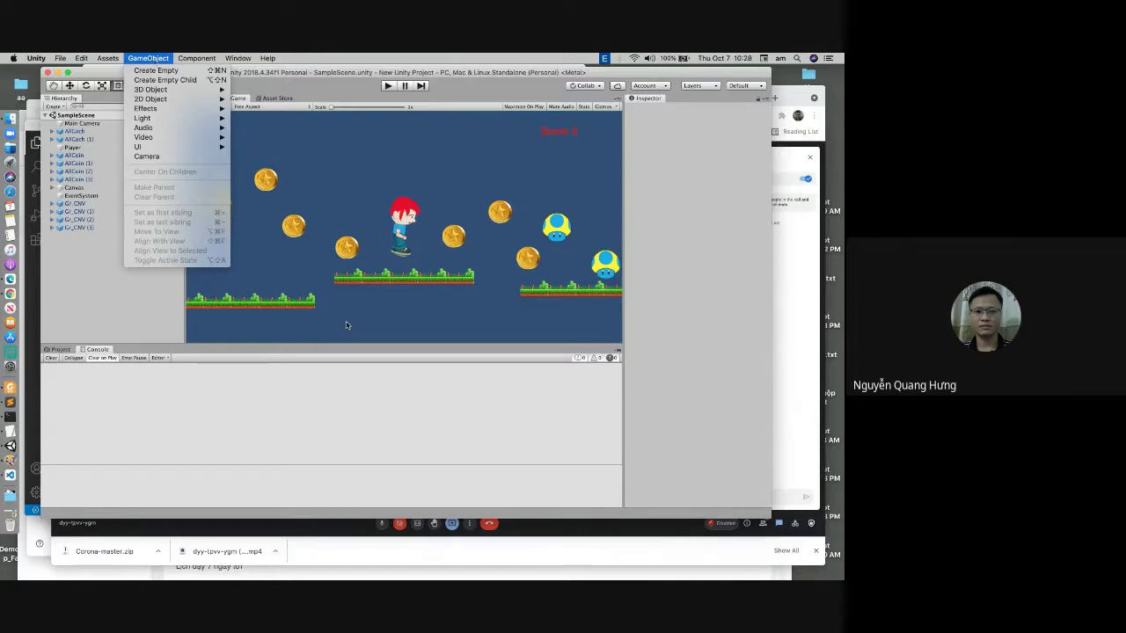
left_click(59, 350)
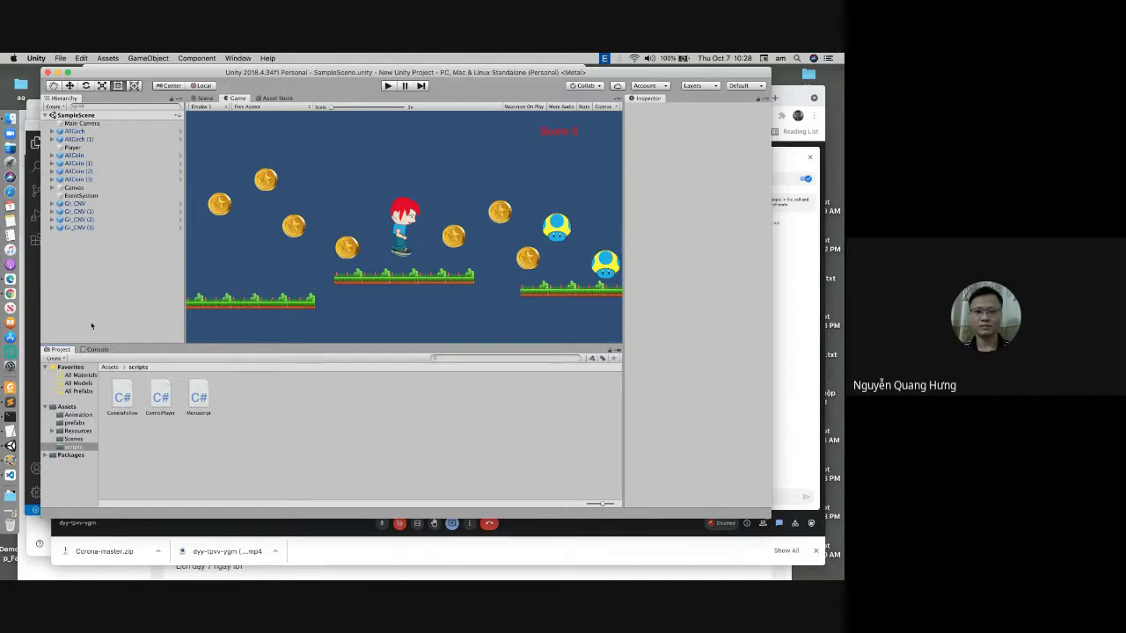
left_click(161, 60)
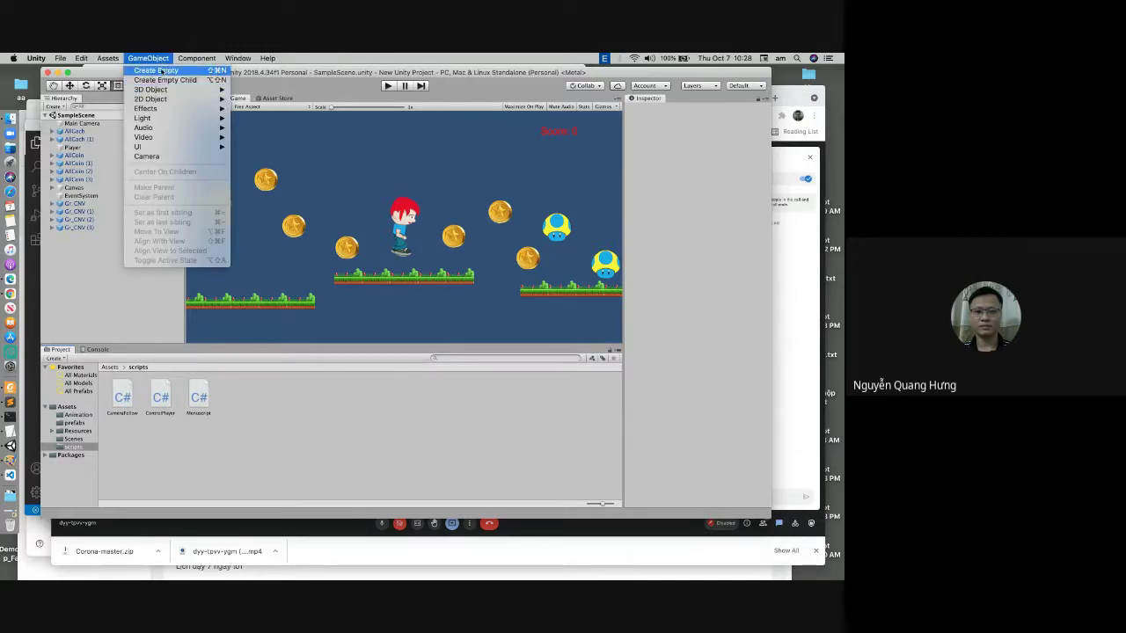
mouse_move(152, 109)
left_click(265, 108)
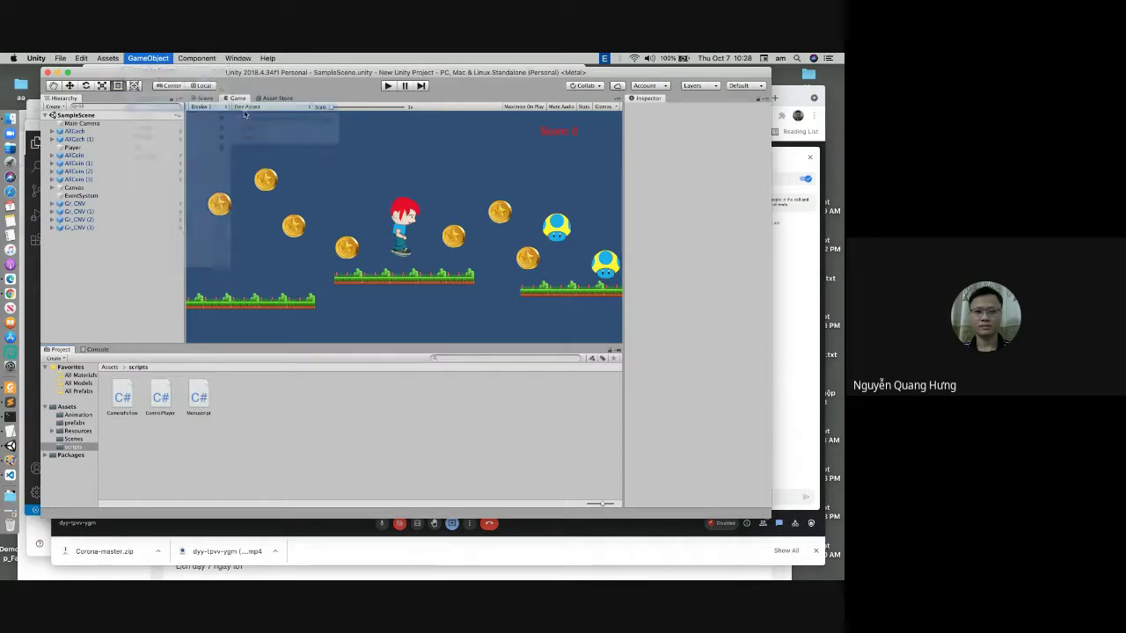
Rename the new particle system to HieuUng1
right_click(87, 244)
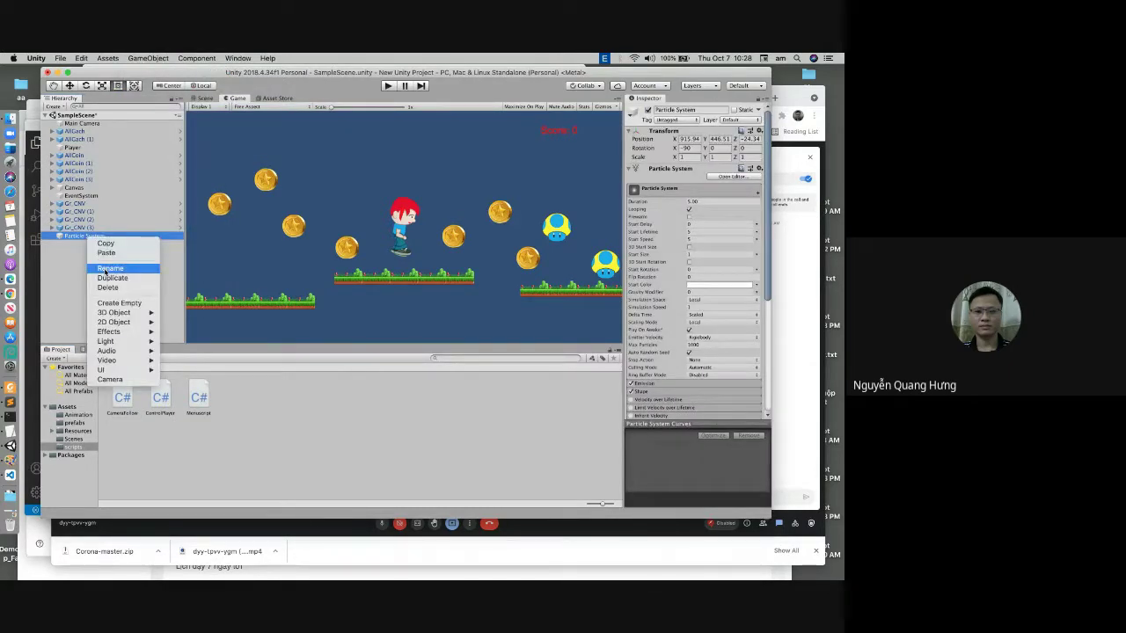
left_click(105, 270)
type("Hieu")
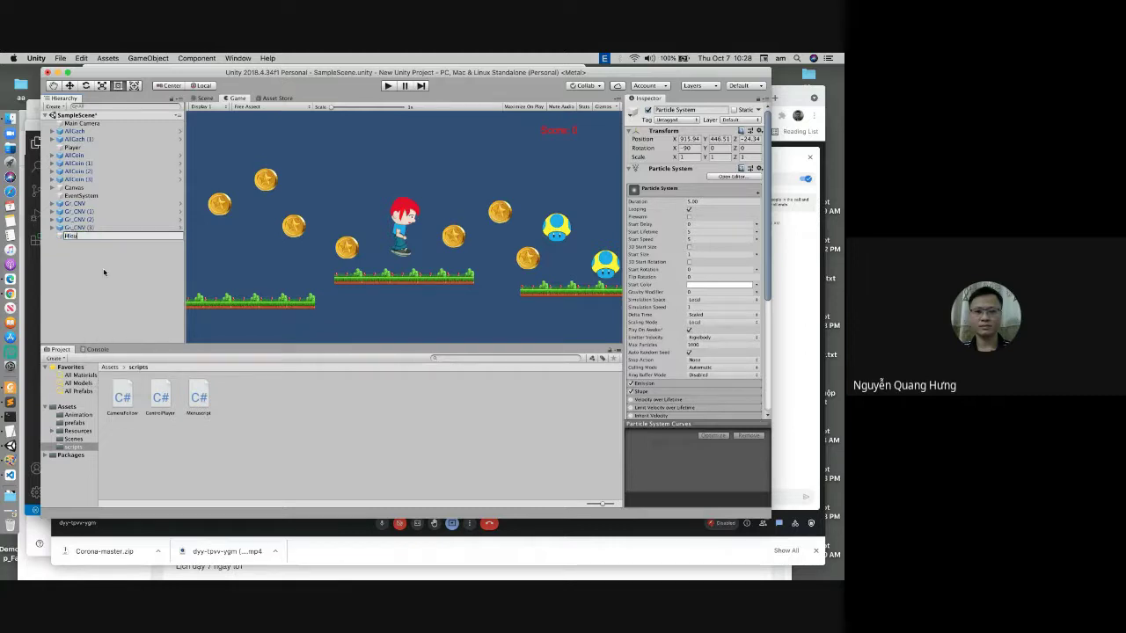
type("Ung")
type("1")
key("Return")
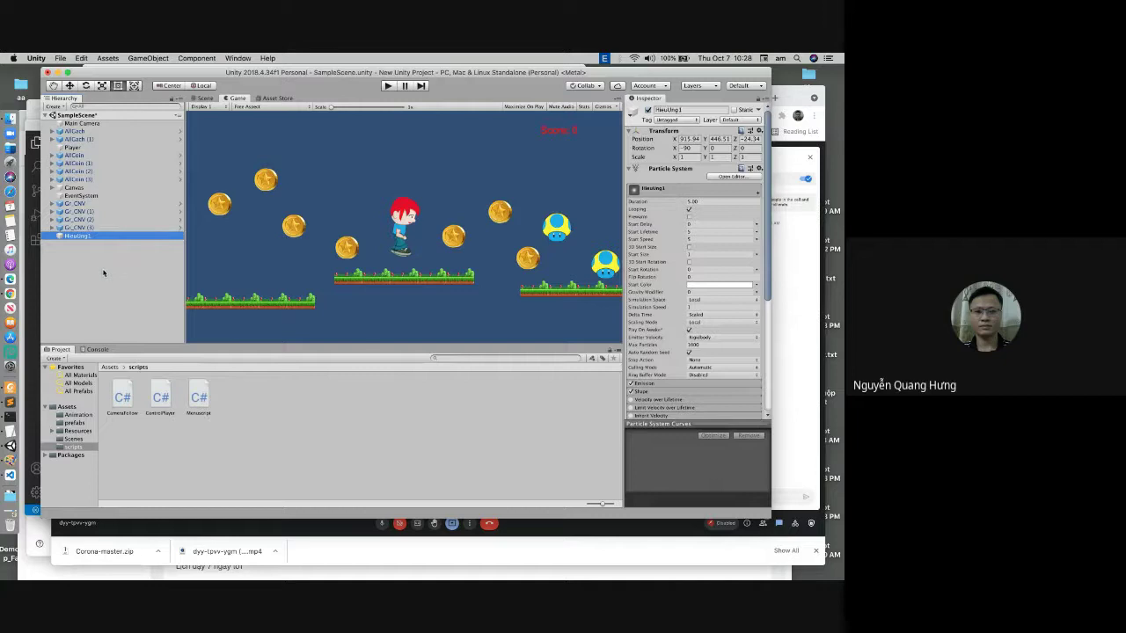
Set HieuUng1's position to 0, 0, 0 and its Start Color to red
left_click(690, 139)
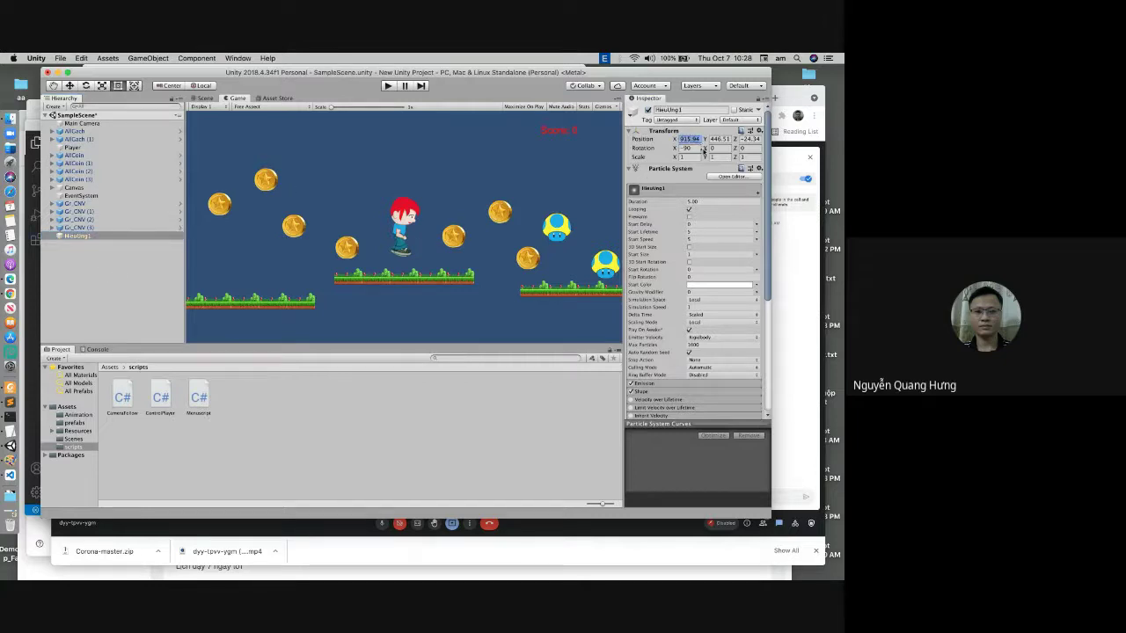
type("0")
key("Tab")
type("0")
key("Tab")
type("0")
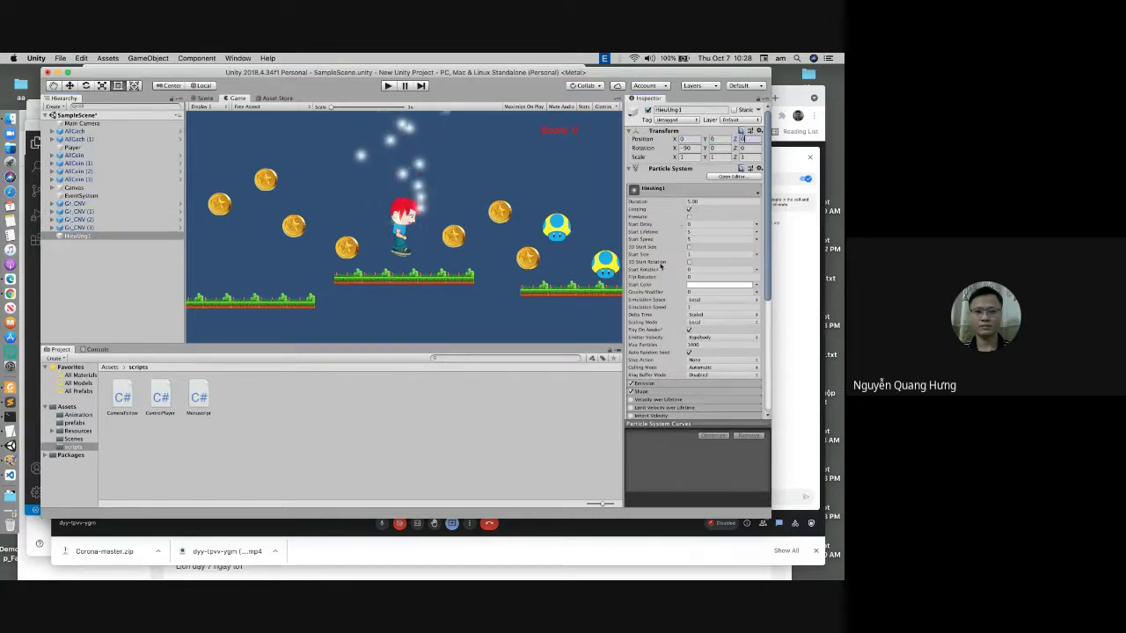
left_click(719, 284)
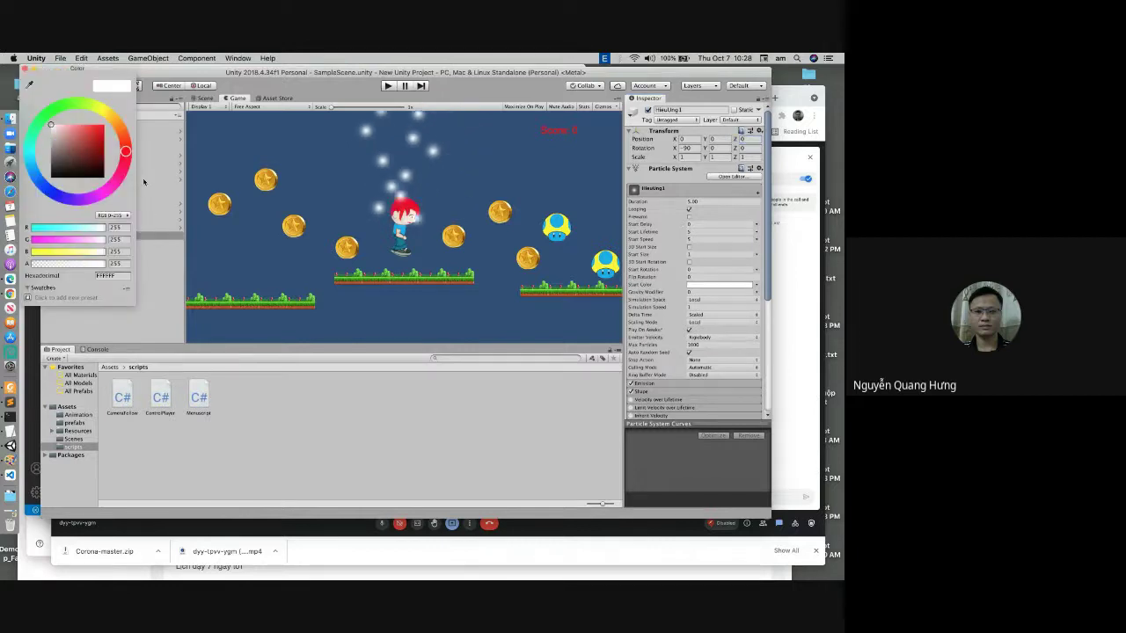
left_click(99, 132)
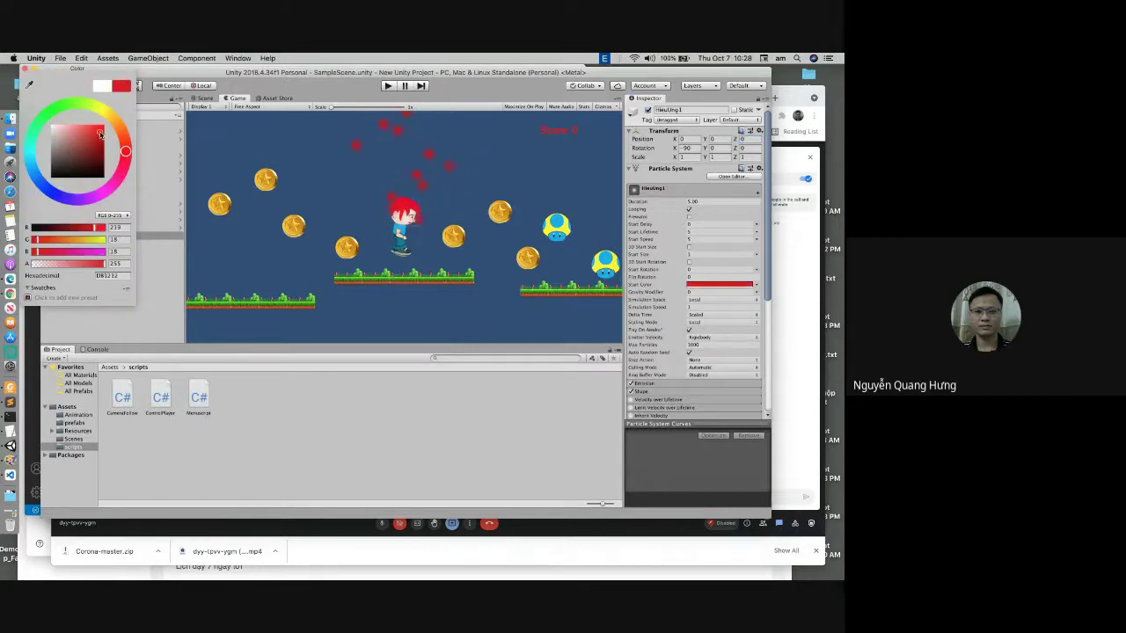
left_click(25, 68)
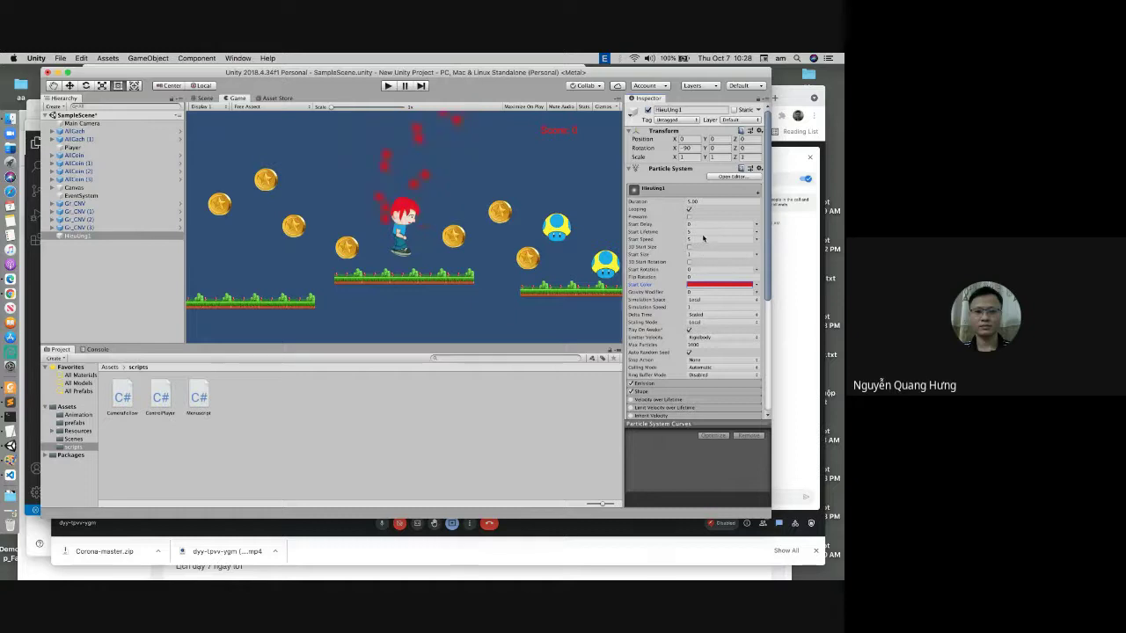
Set Start Lifetime to 5 and Start Speed to 1, and enlarge Start Size
left_click(702, 232)
double_click(702, 231)
type("5")
left_click(709, 240)
type("1")
left_click(704, 255)
key("BackSpace")
type("1")
key("BackSpace")
type("2")
type("3")
left_click(701, 232)
Drag HieuUng1 from the Hierarchy into Assets/prefabs to create its prefab
left_click(454, 414)
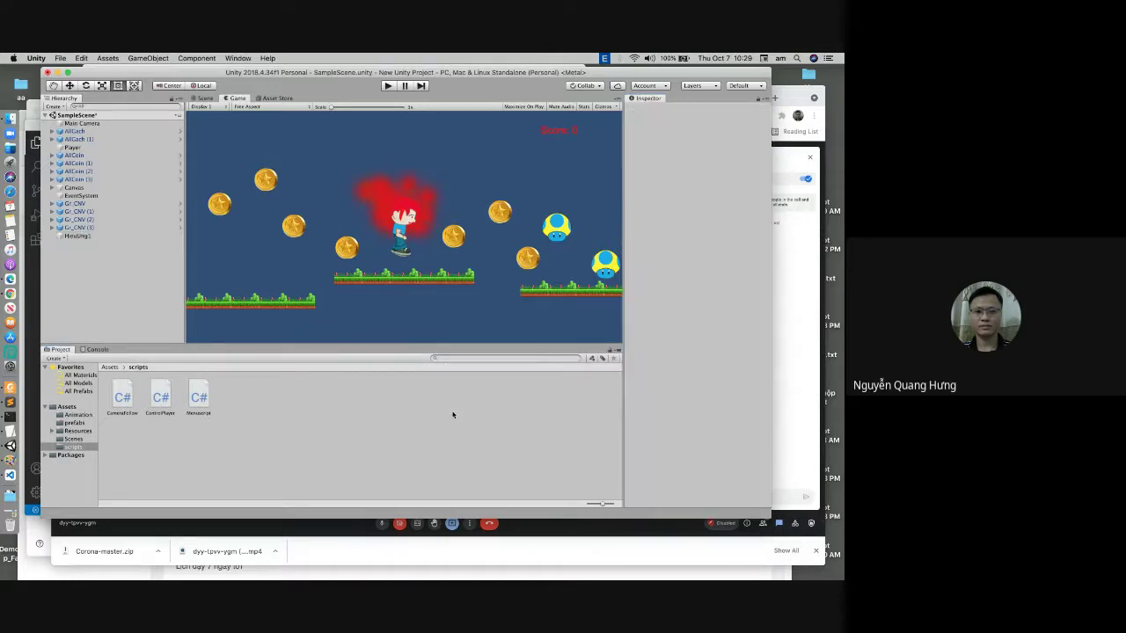
left_click(77, 236)
left_click(110, 367)
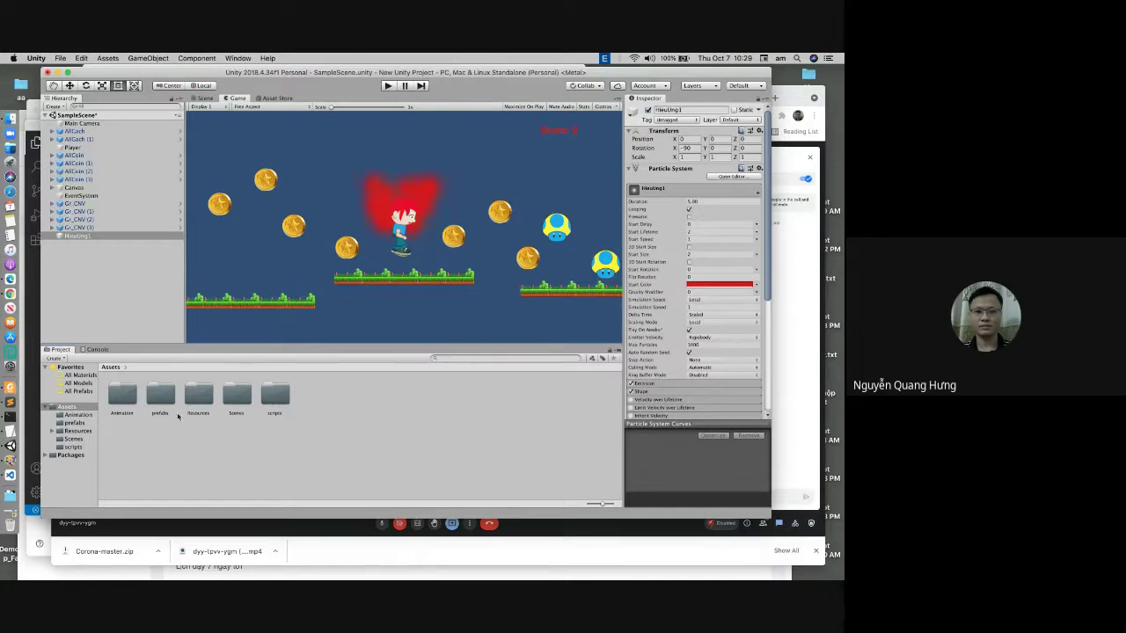
double_click(159, 395)
left_click(81, 236)
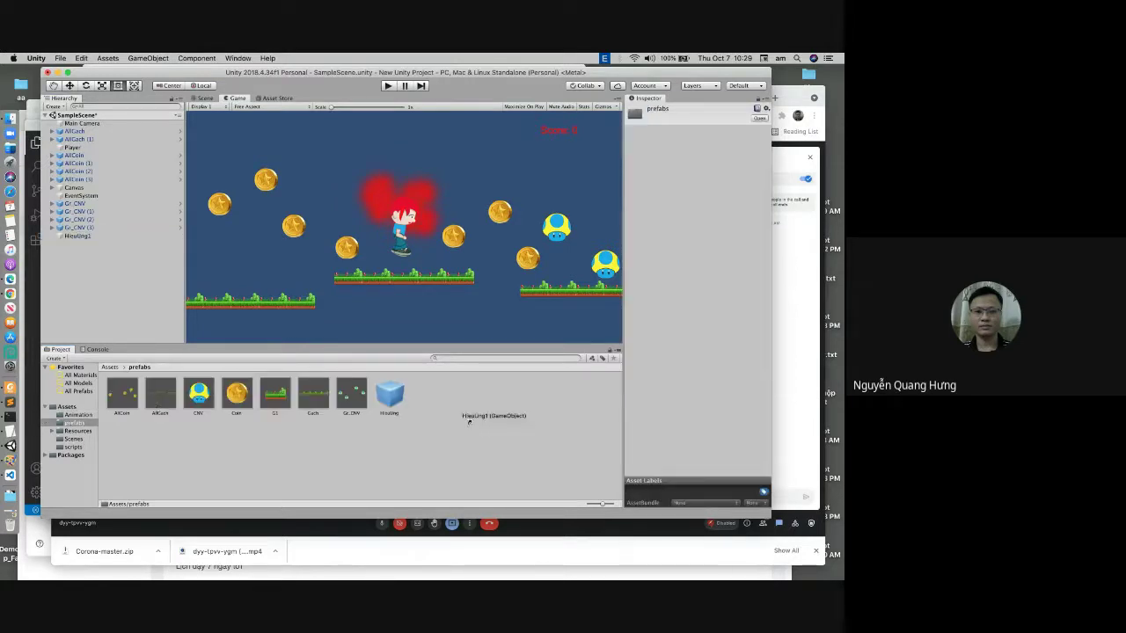
left_click_drag(81, 236, 429, 418)
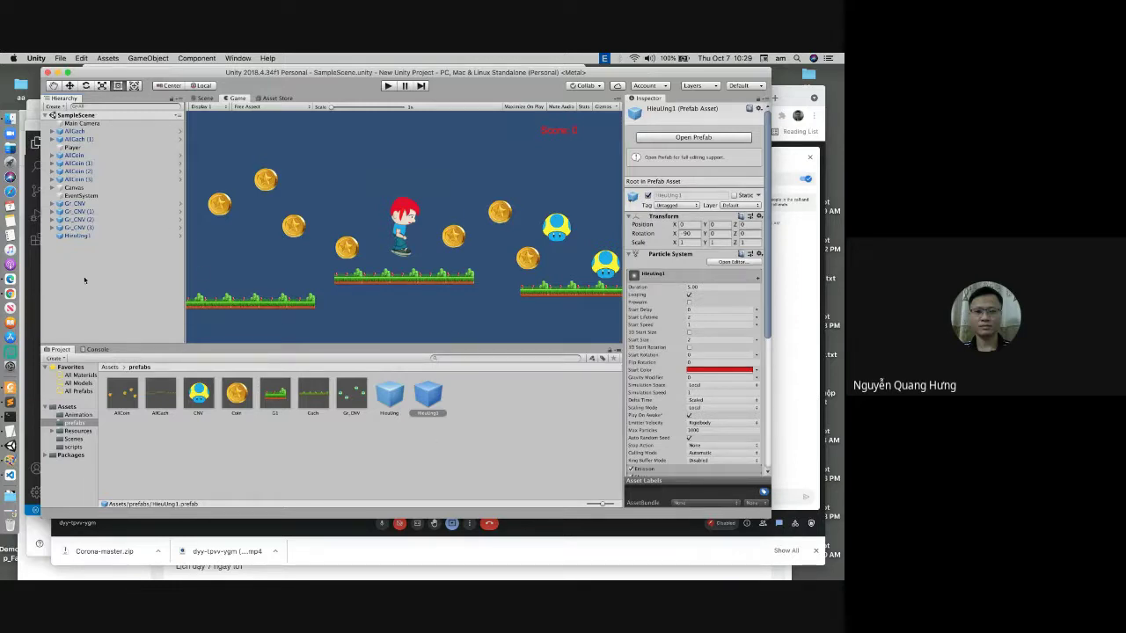
Append ',hieuUng1' after hieuUng on line 8 of ControlPlayer.cs and save the script
left_click(12, 475)
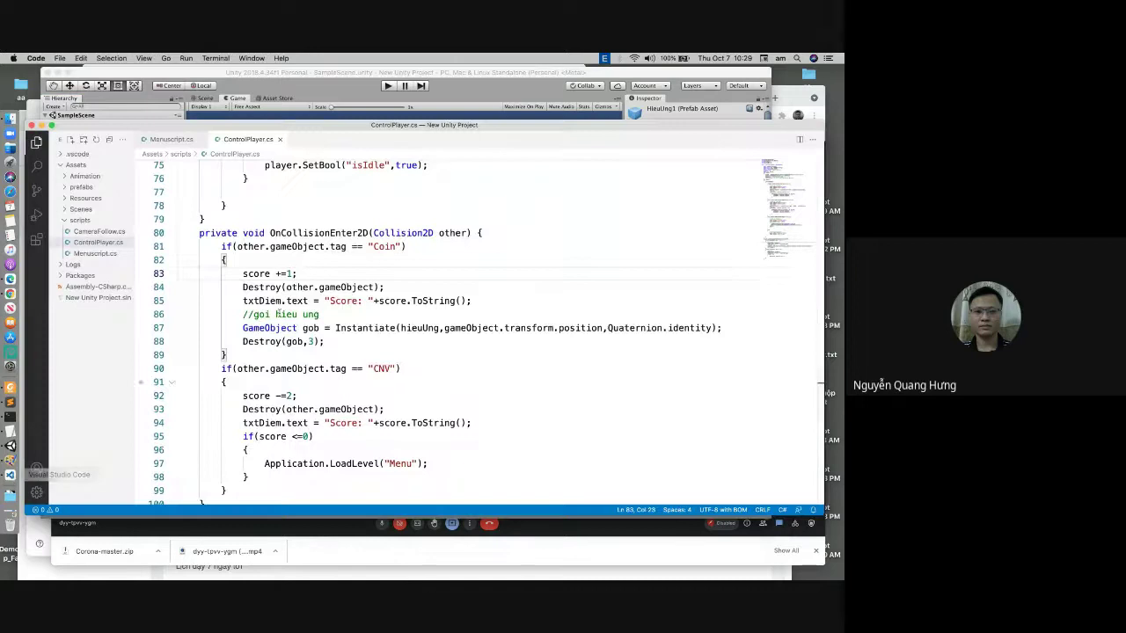
scroll(278, 314, "up", 20)
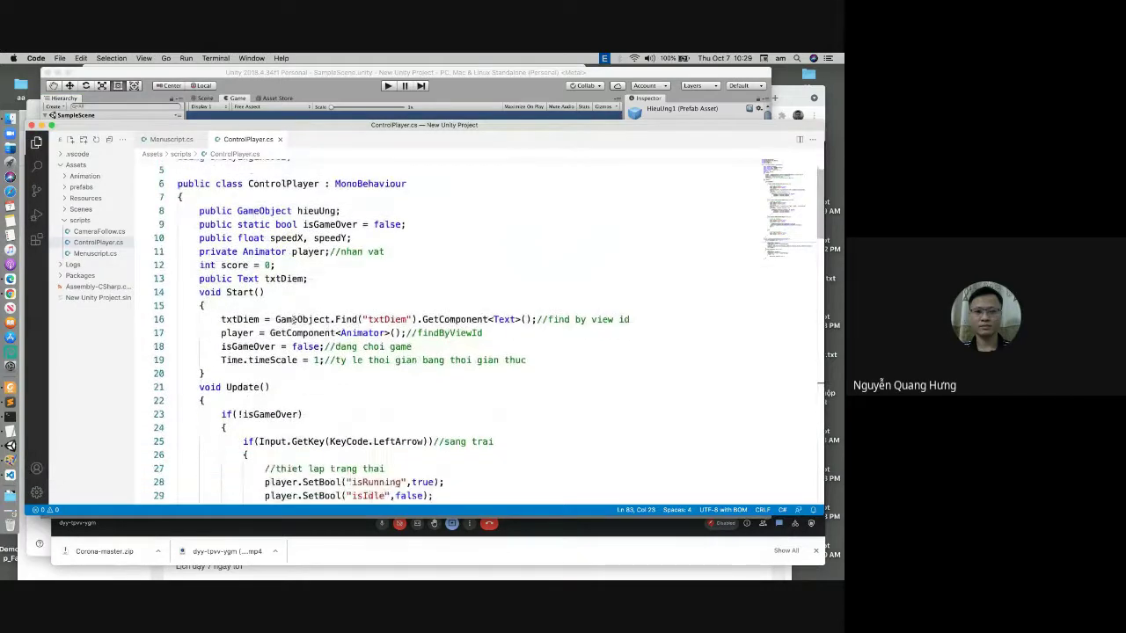
scroll(315, 270, "down", 2)
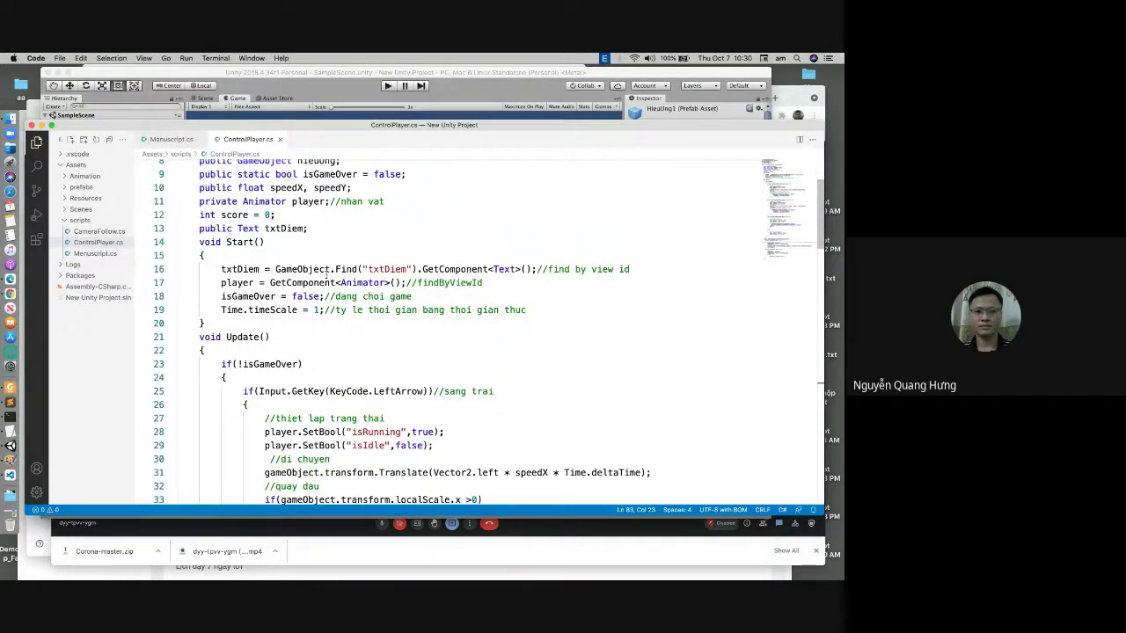
scroll(327, 272, "up", 3)
left_click_drag(342, 261, 199, 261)
left_click(337, 261)
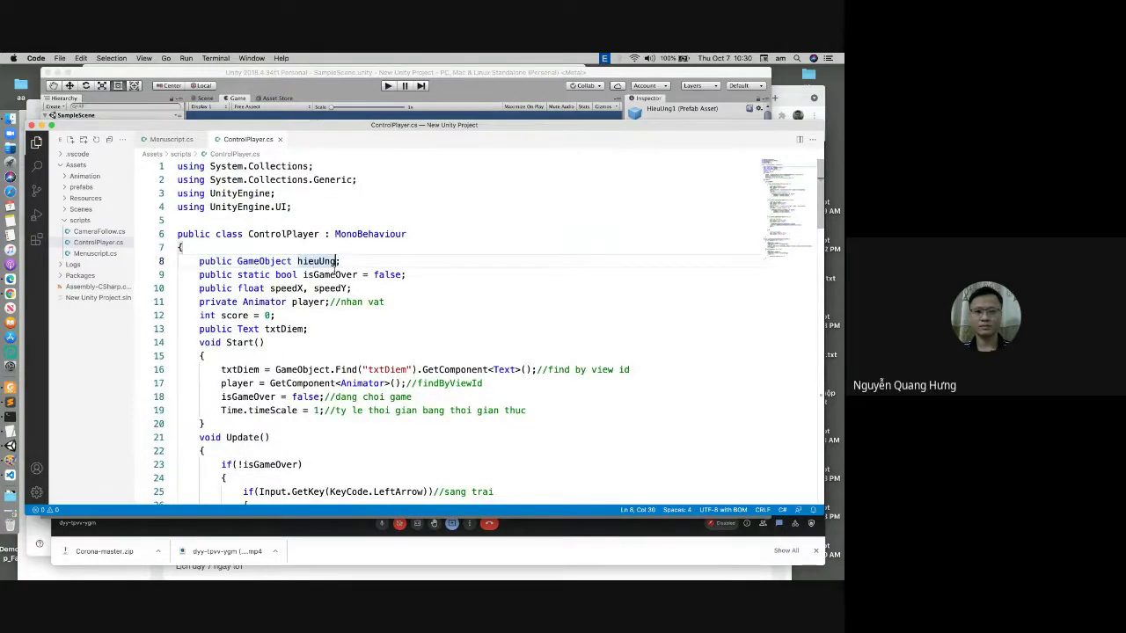
type(",hieuUng")
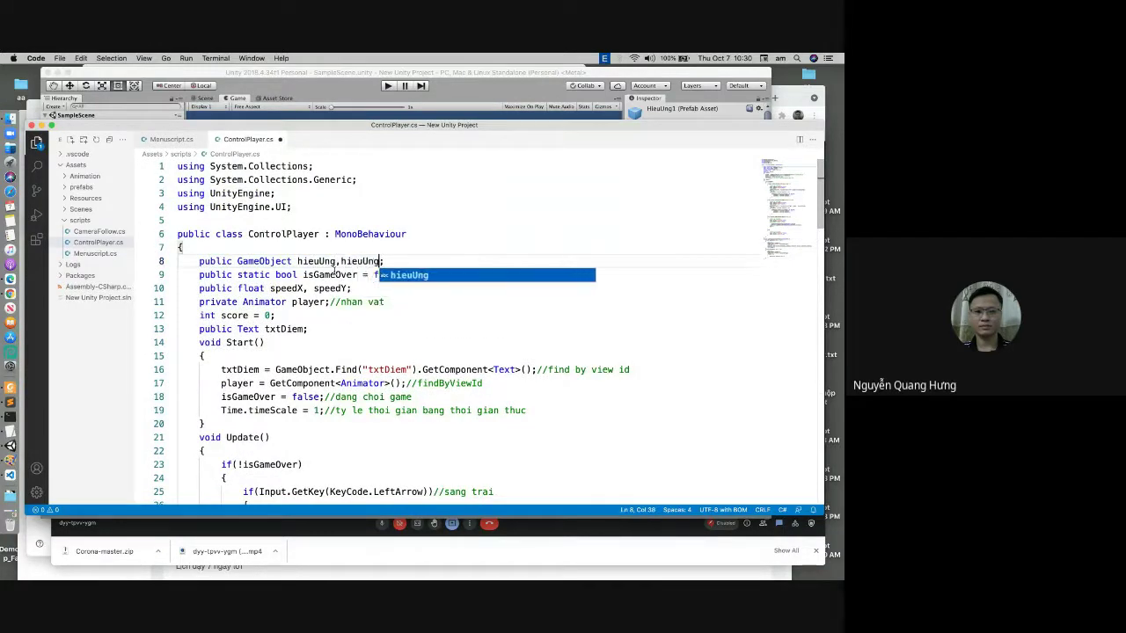
type("1")
key("super+s")
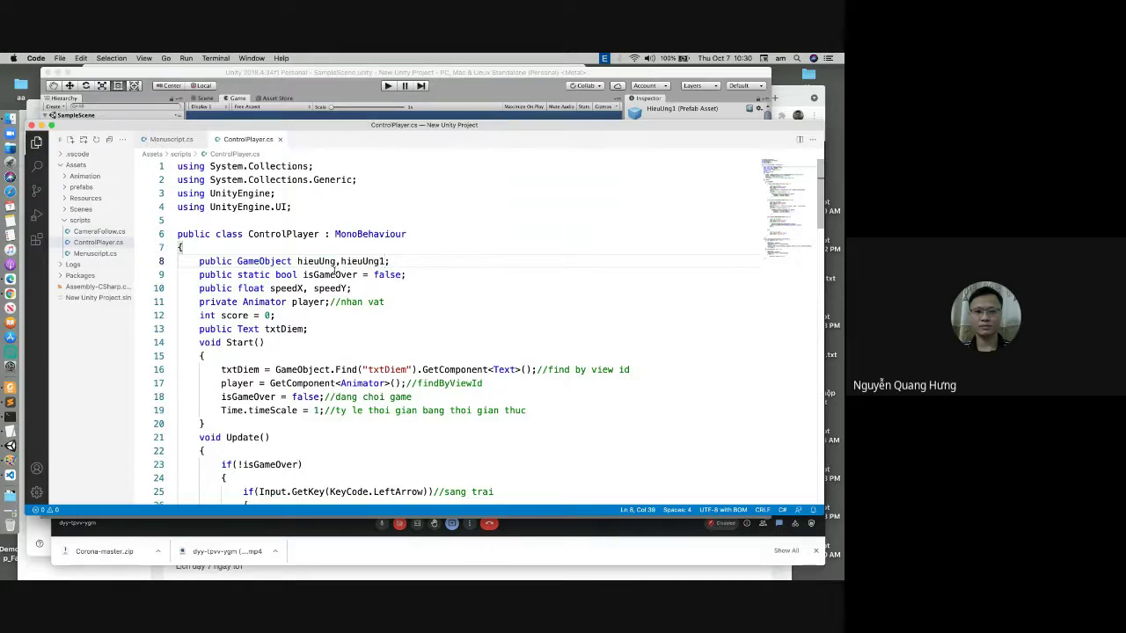
left_click(347, 75)
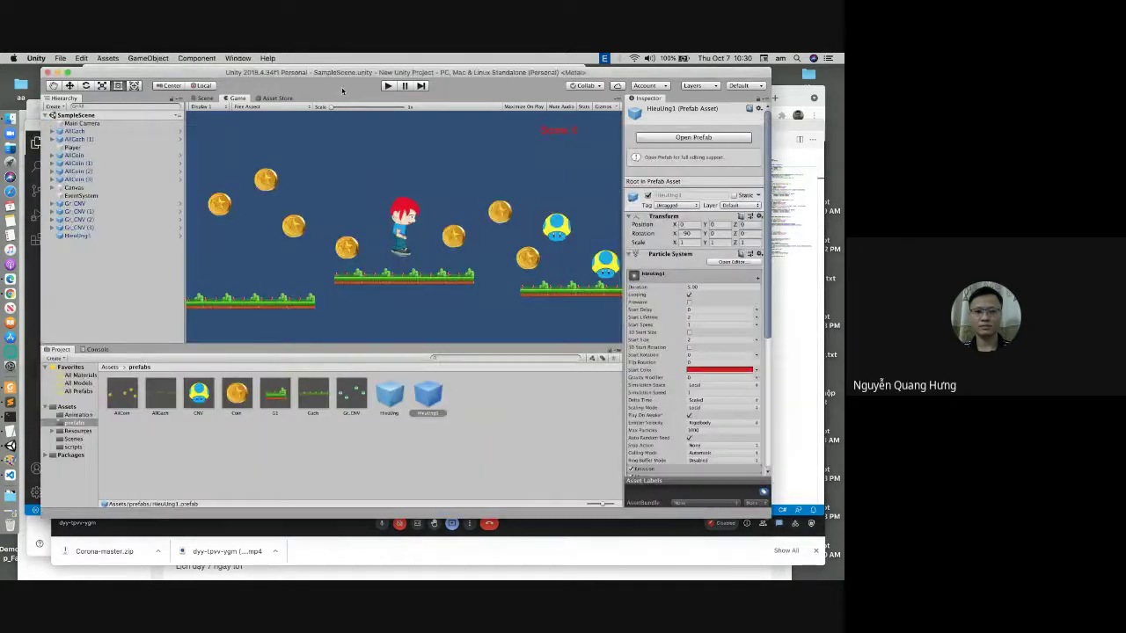
Delete the HieuUng1 object from the scene hierarchy
left_click(74, 148)
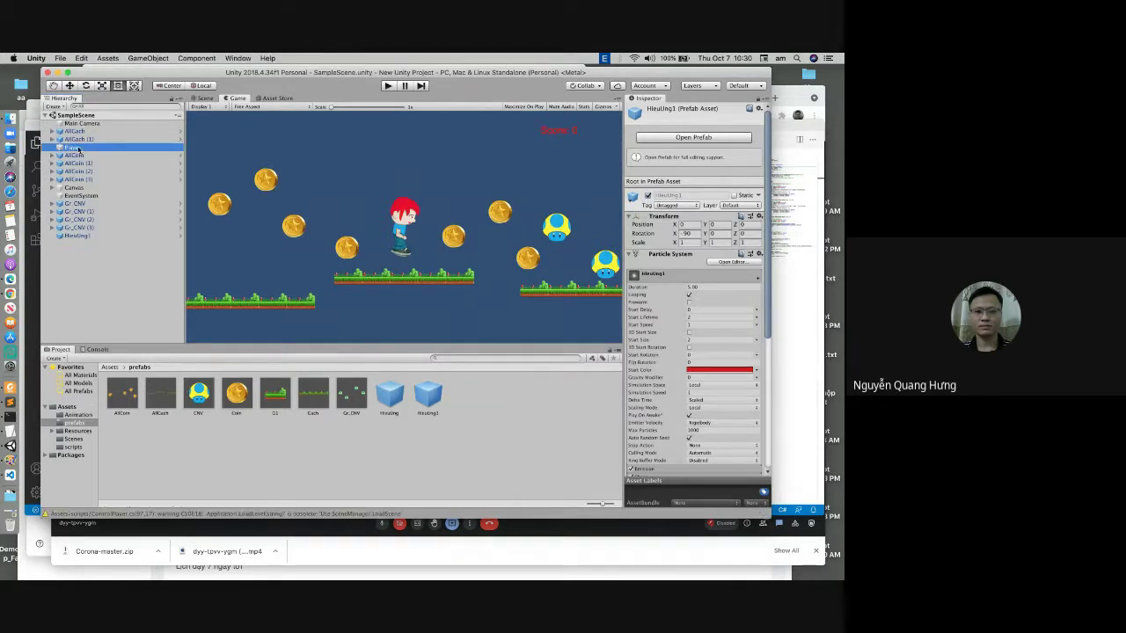
left_click(79, 236)
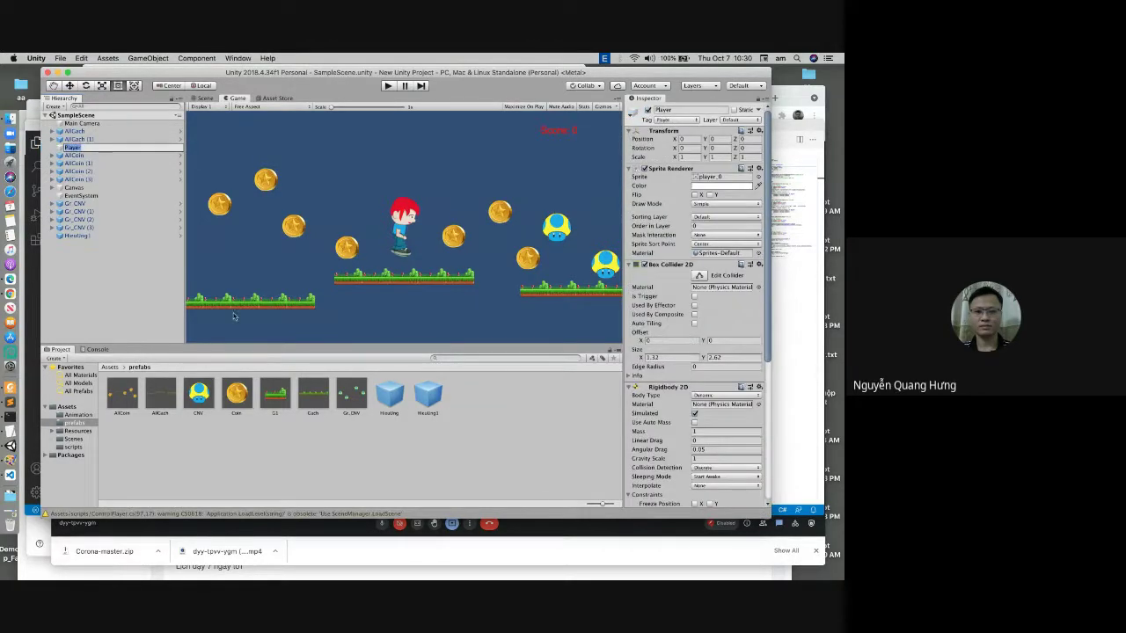
right_click(85, 237)
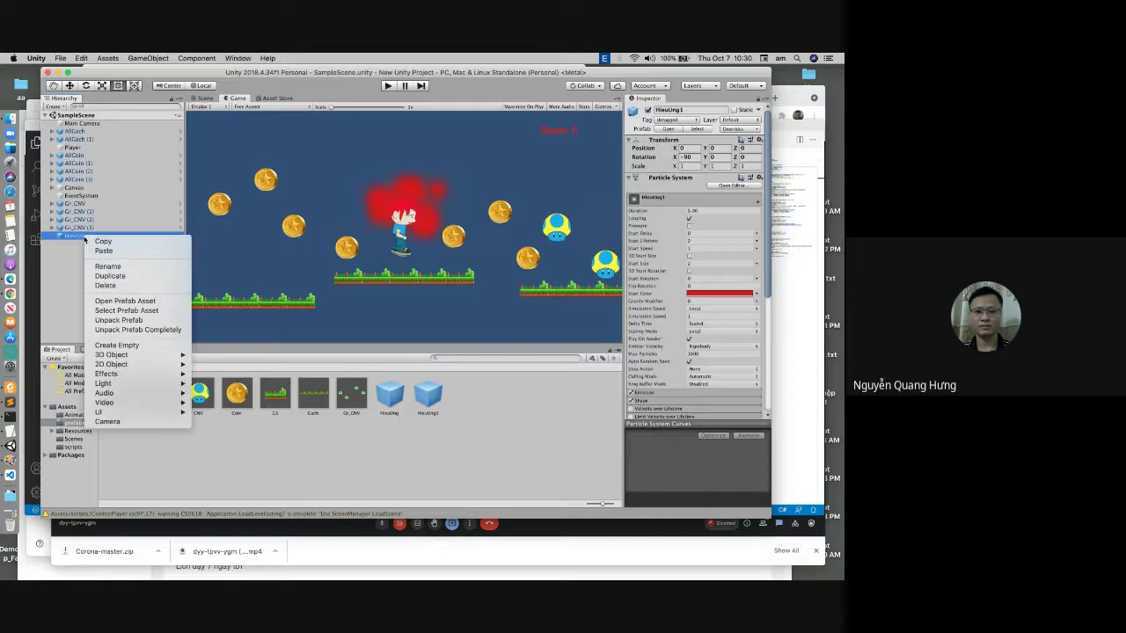
left_click(110, 284)
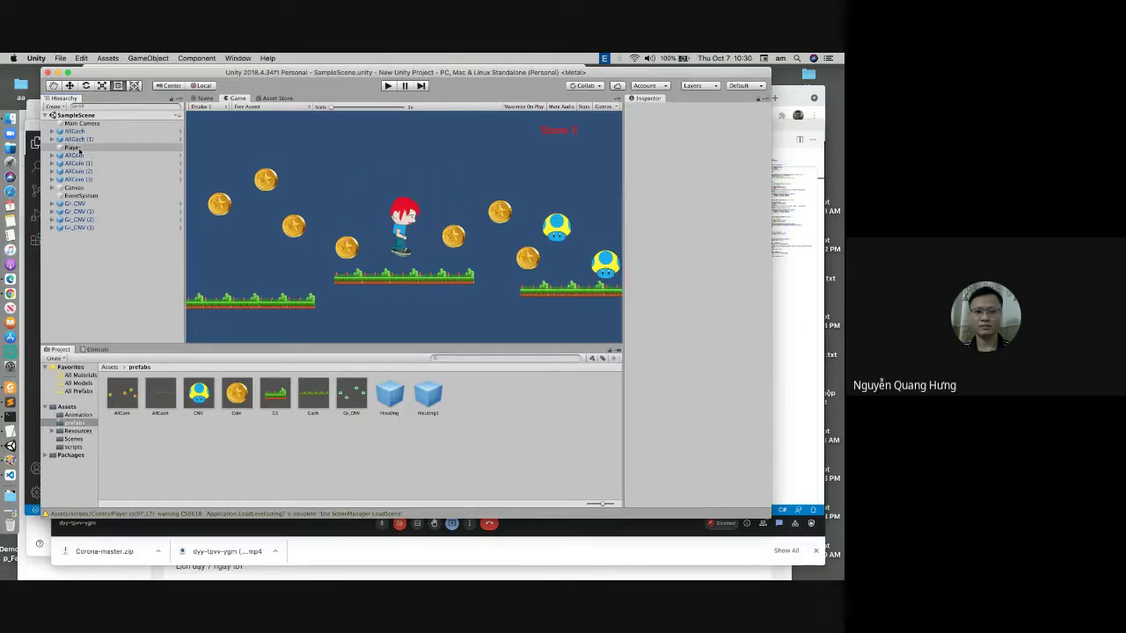
Set the Player's Control Player Hieu Ung 1 field to the HieuUng1 prefab from Assets
left_click(77, 148)
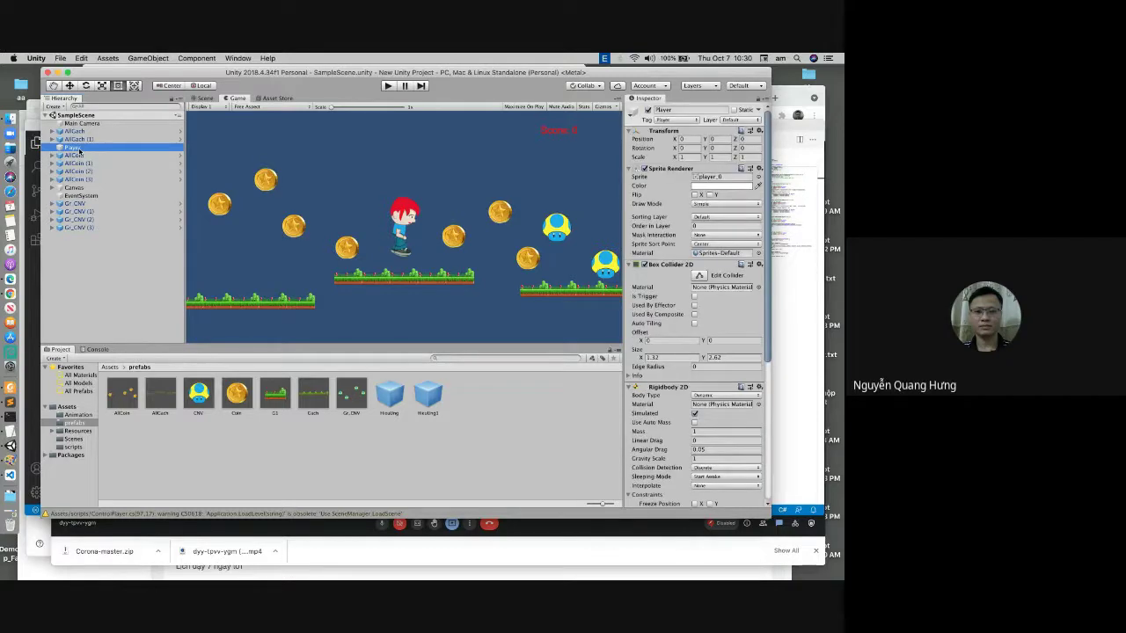
scroll(697, 359, "down", 5)
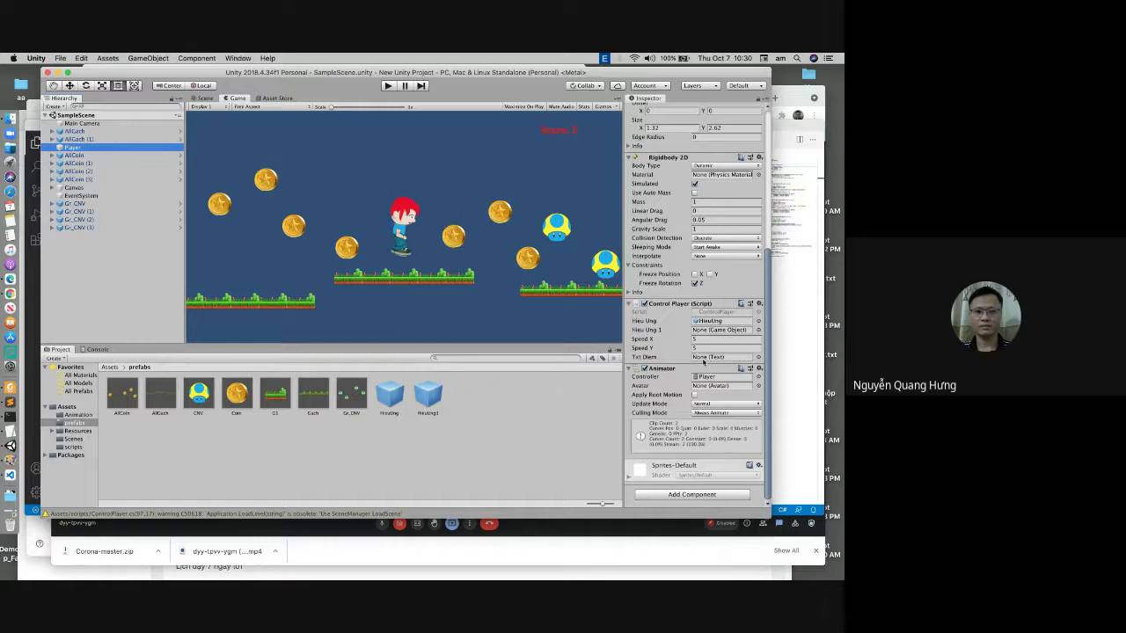
left_click(758, 329)
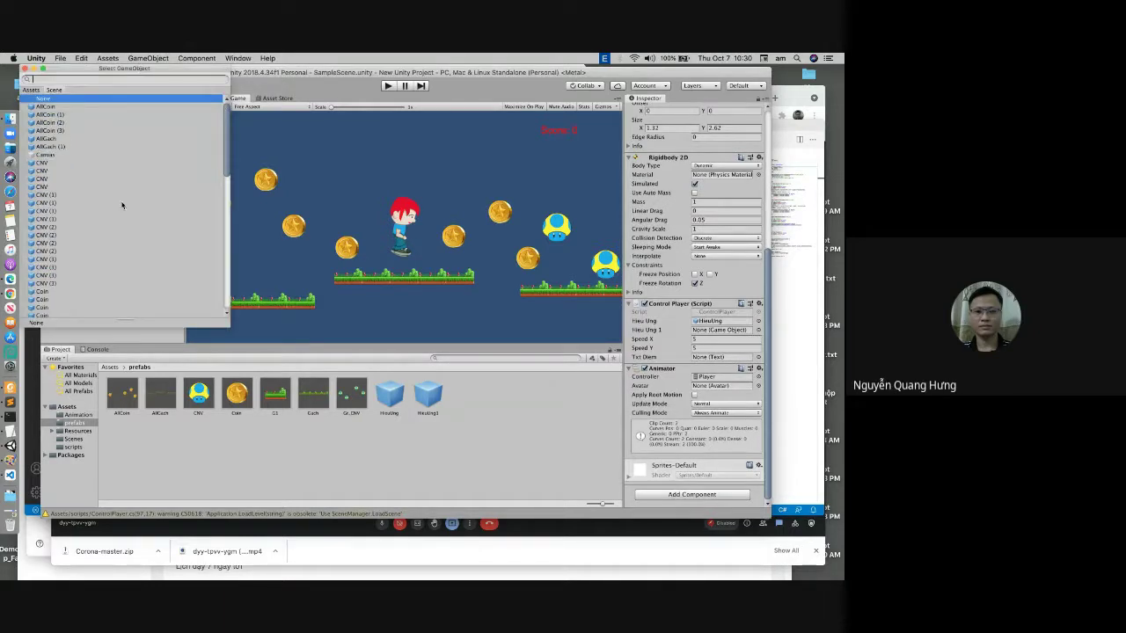
left_click(32, 91)
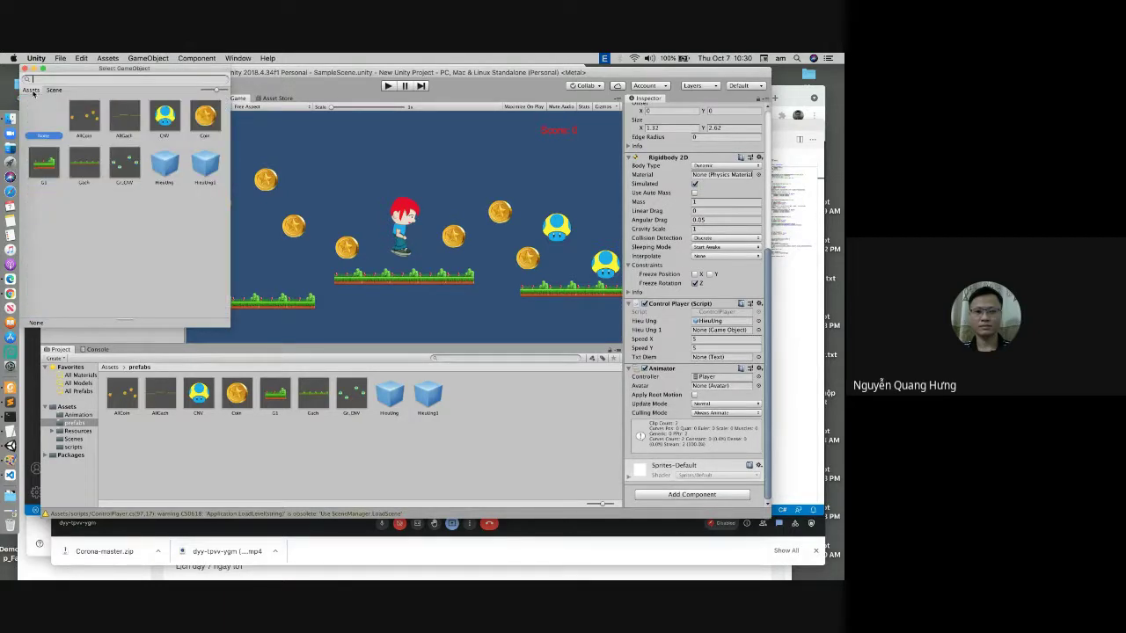
double_click(207, 164)
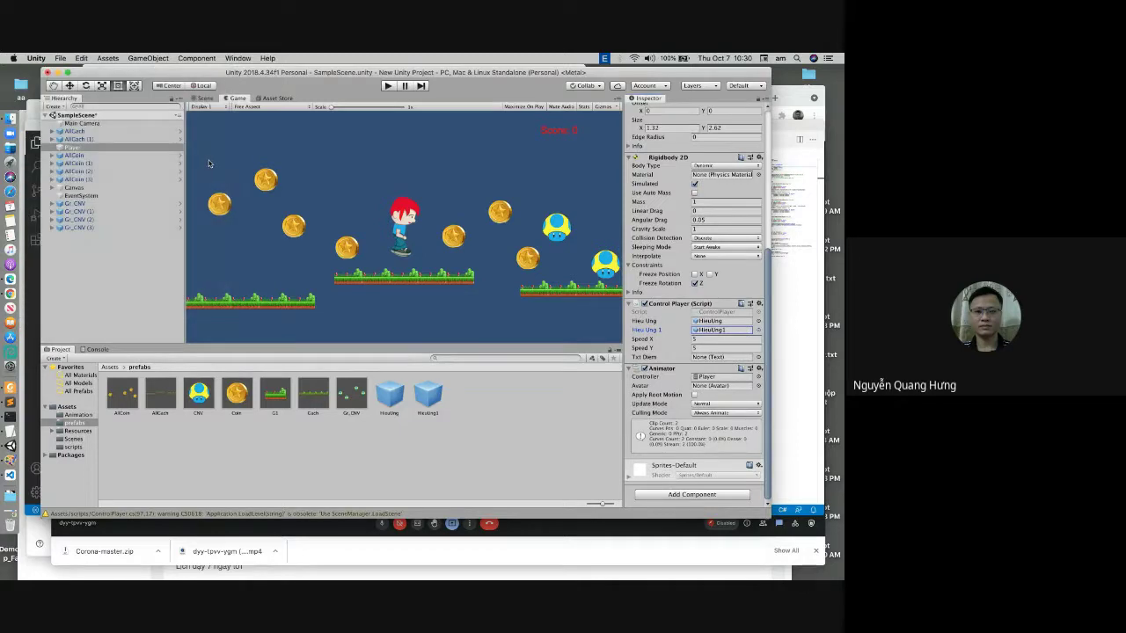
left_click(492, 432)
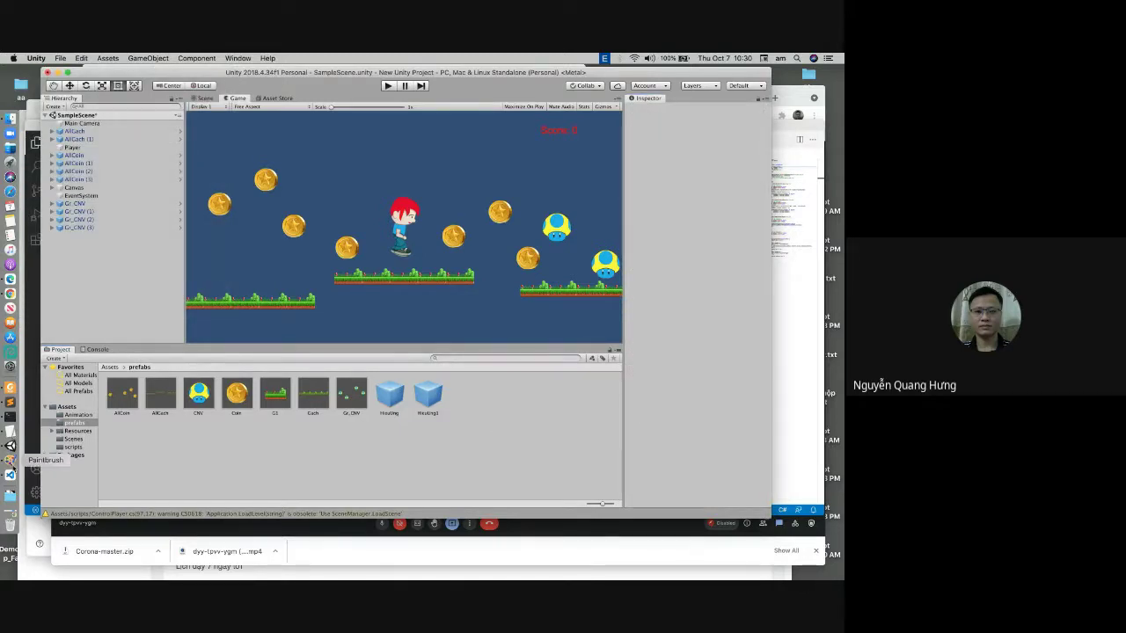
Copy the Coin block's three effect-spawning lines into the CNV block below its score line
left_click(11, 474)
scroll(411, 350, "down", 5)
scroll(411, 350, "down", 3)
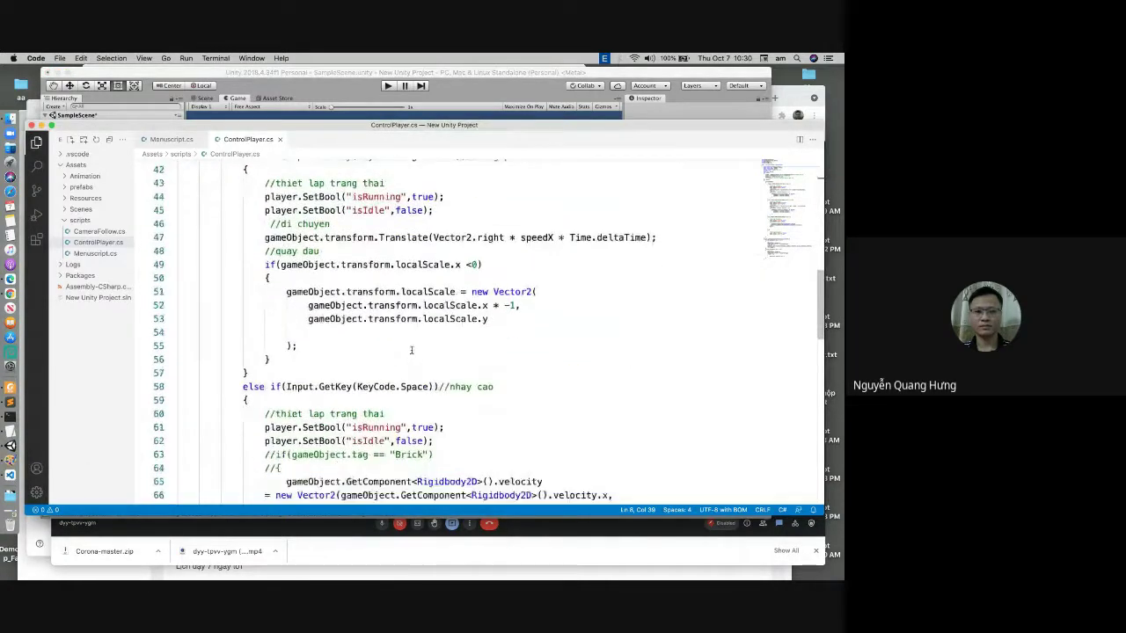
scroll(411, 351, "down", 2)
scroll(411, 350, "down", 5)
scroll(411, 350, "up", 5)
scroll(411, 350, "up", 5)
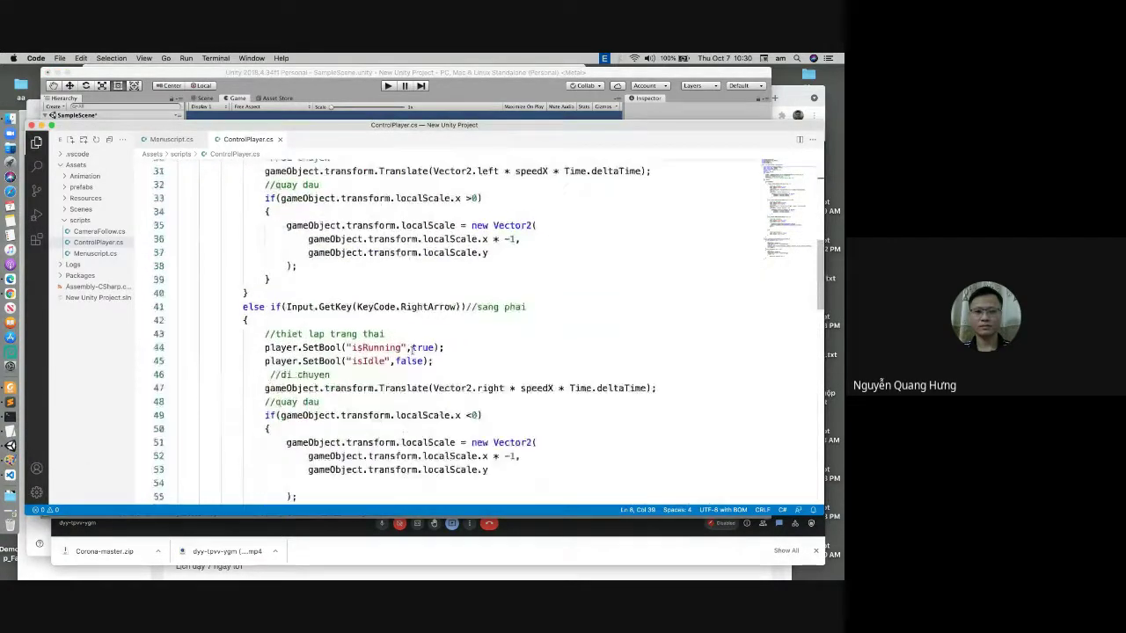
scroll(411, 350, "down", 6)
scroll(411, 350, "down", 4)
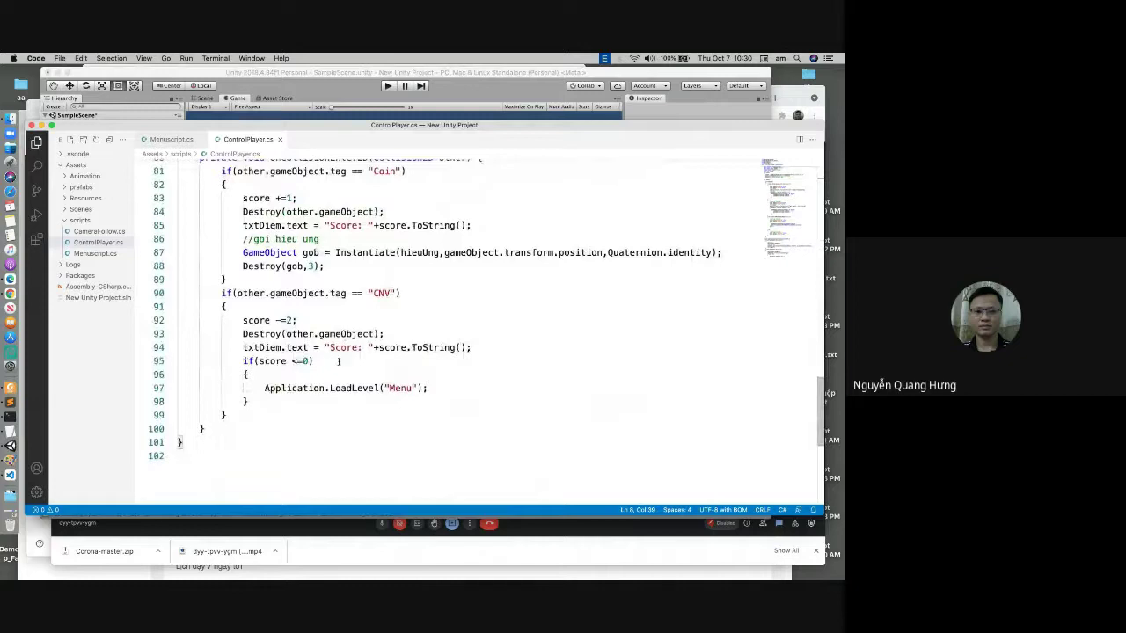
left_click_drag(243, 238, 333, 264)
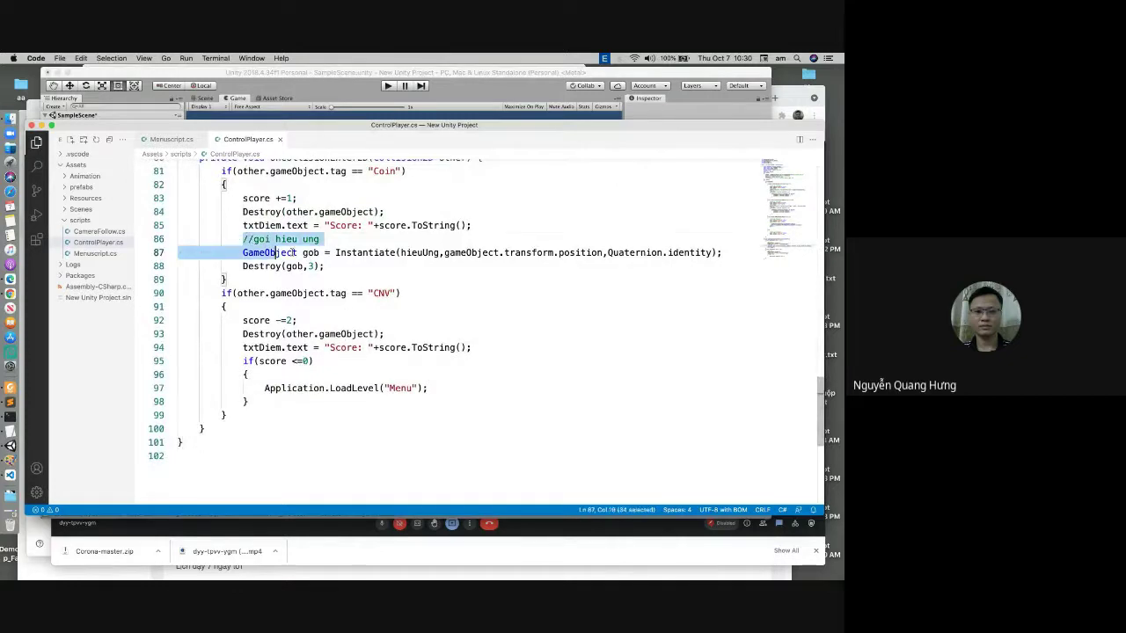
left_click(267, 401)
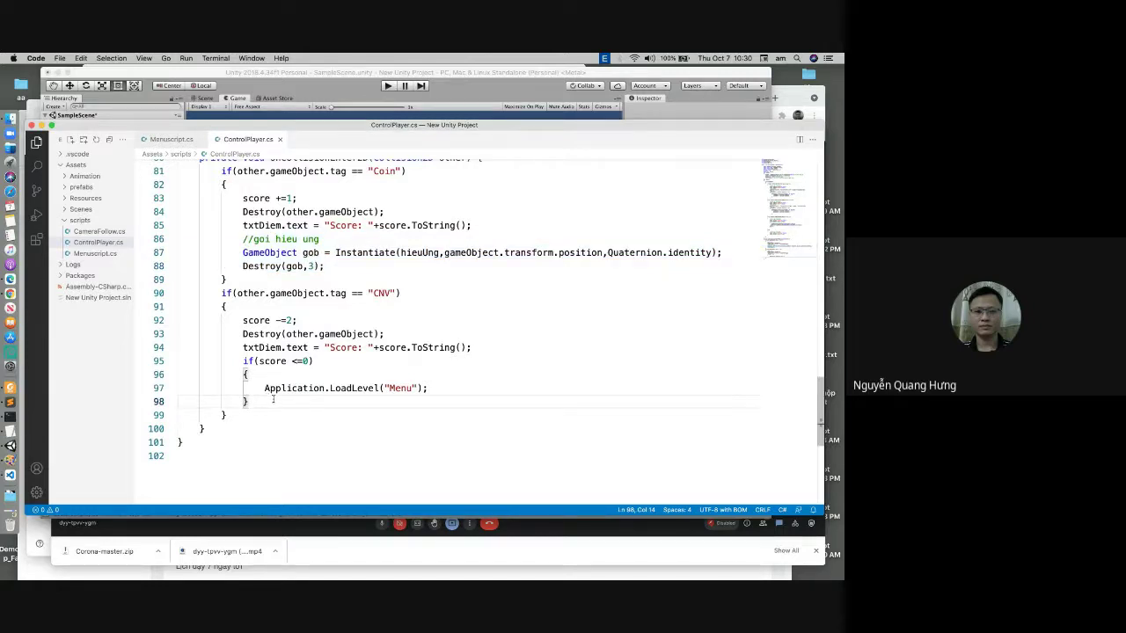
left_click(491, 347)
key("Return")
type("//goi hieu ung             GameObject gob = Instantiate(hieuUng,gameObject.transform.position,Quaternion.identity);             Destroy(gob,3);")
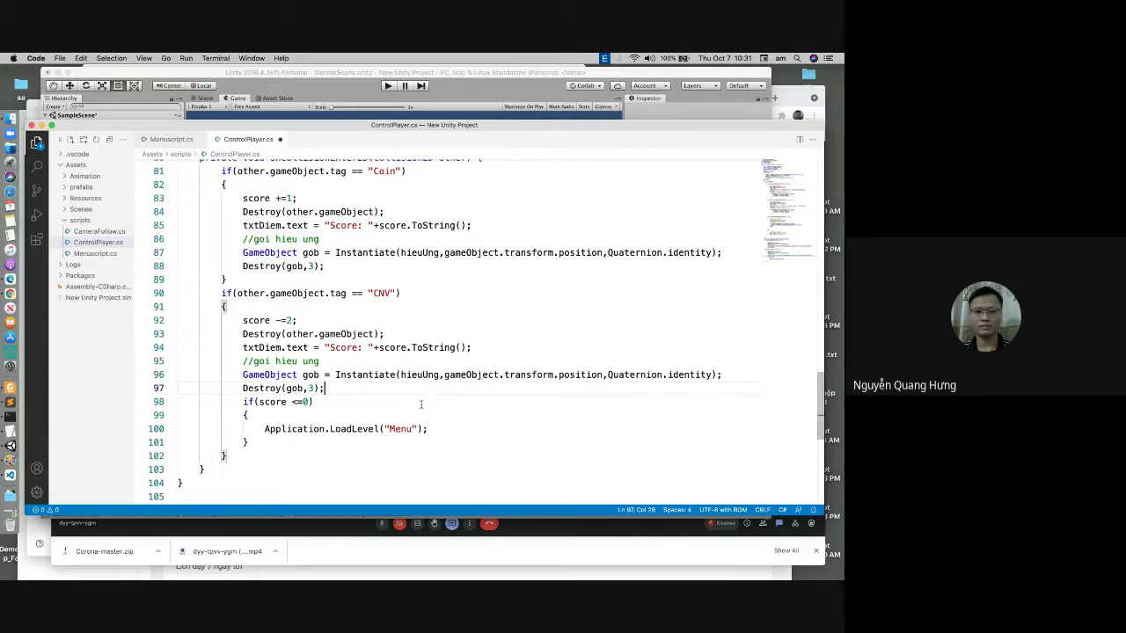
Change the pasted lines to spawn hieuUng1 with a 2-second destroy delay, and save
double_click(421, 377)
type("hie")
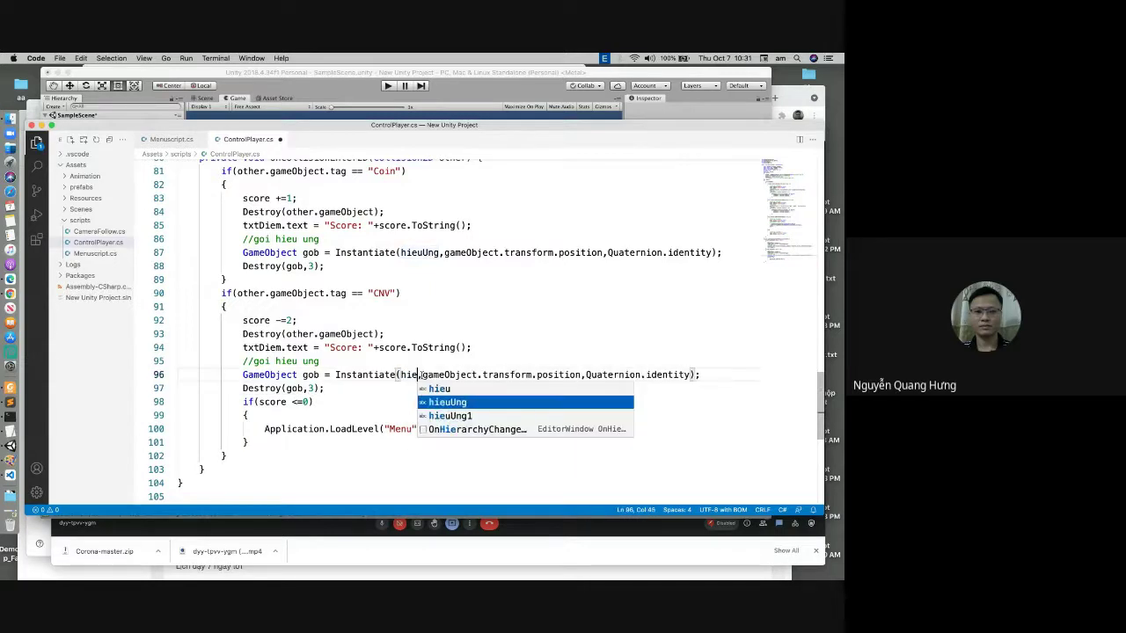
key("Return")
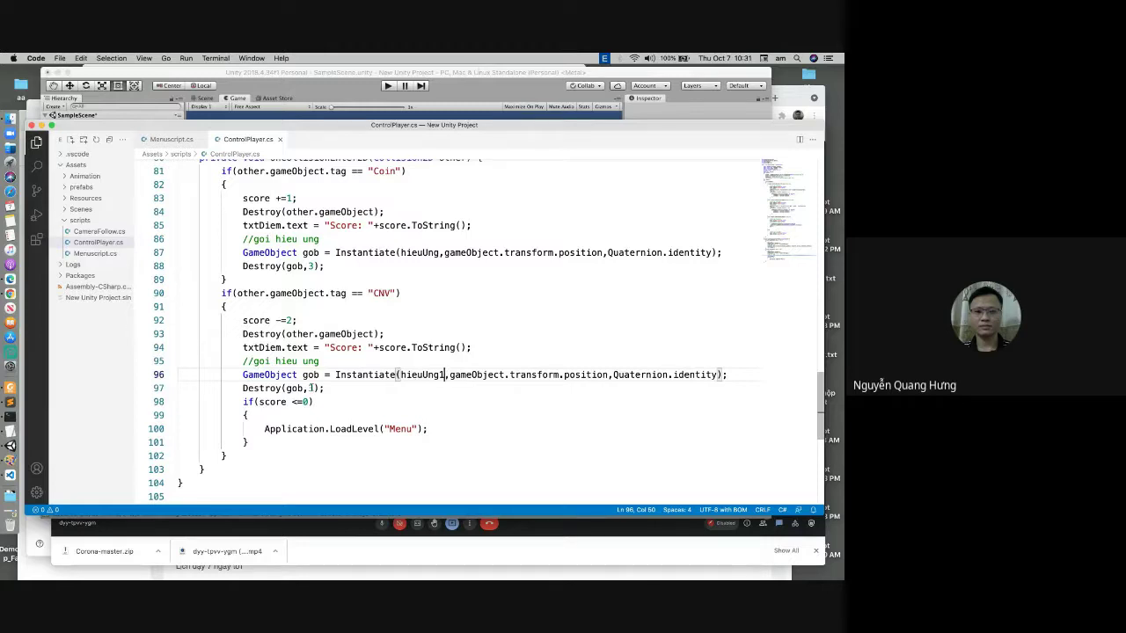
double_click(311, 388)
type("2")
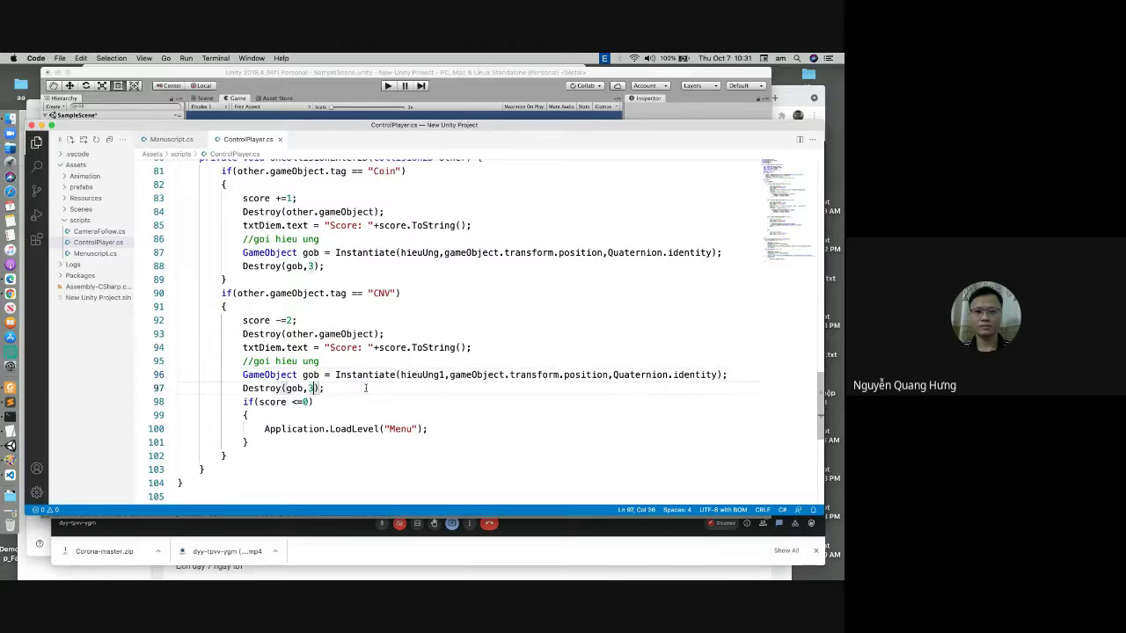
key("super+s")
left_click(400, 114)
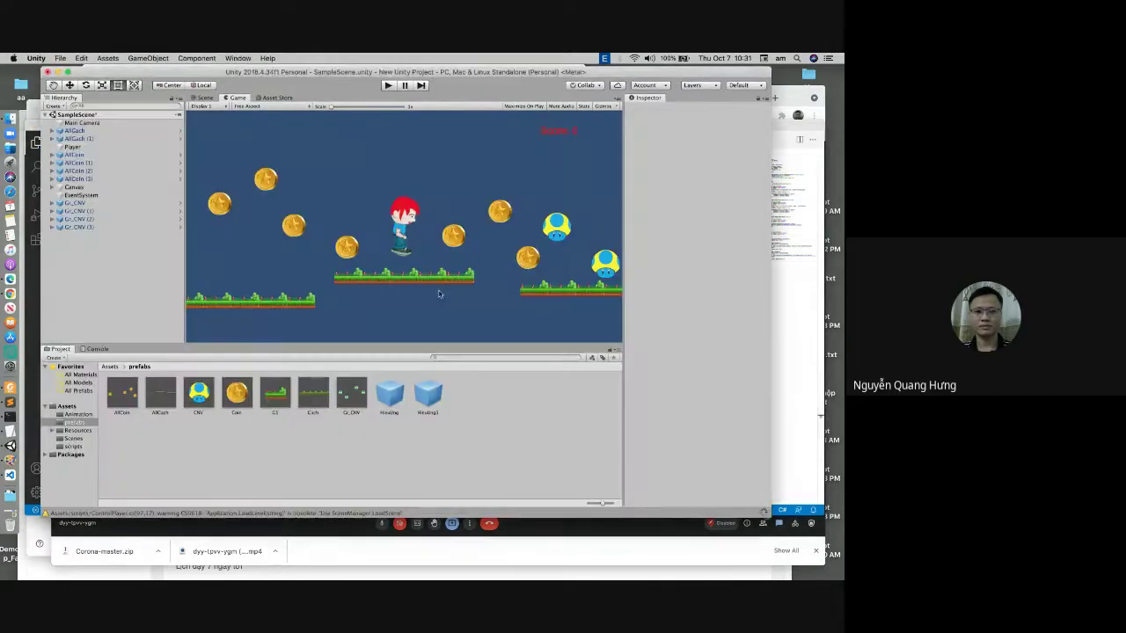
Clear the console warnings, then play and replay the level, jumping through coins into mushrooms
left_click(92, 351)
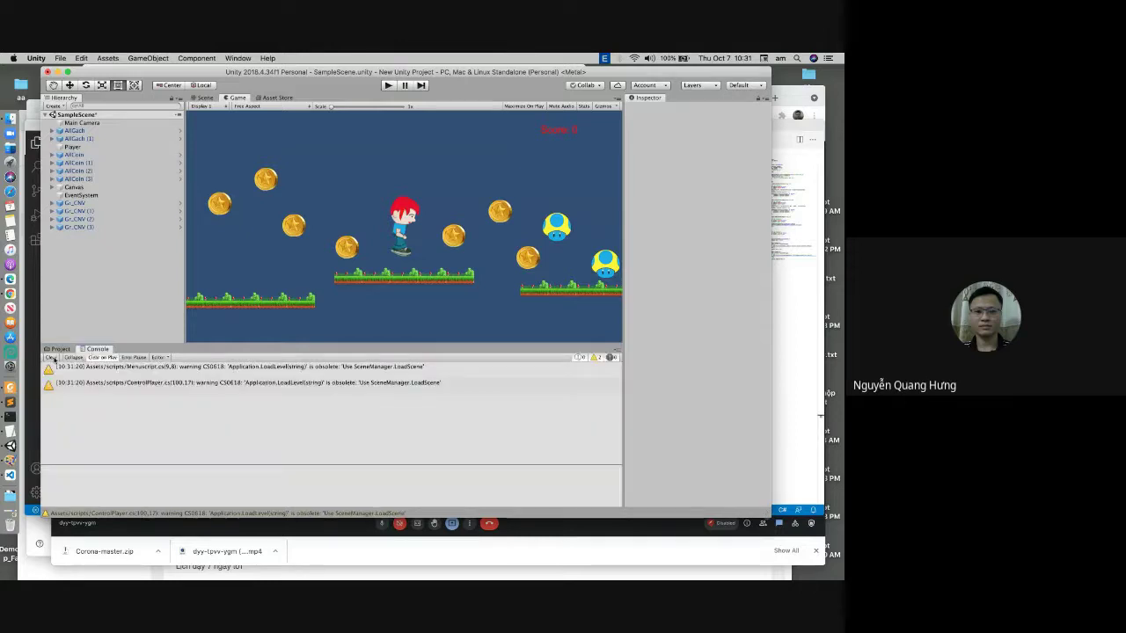
left_click(51, 357)
left_click(388, 85)
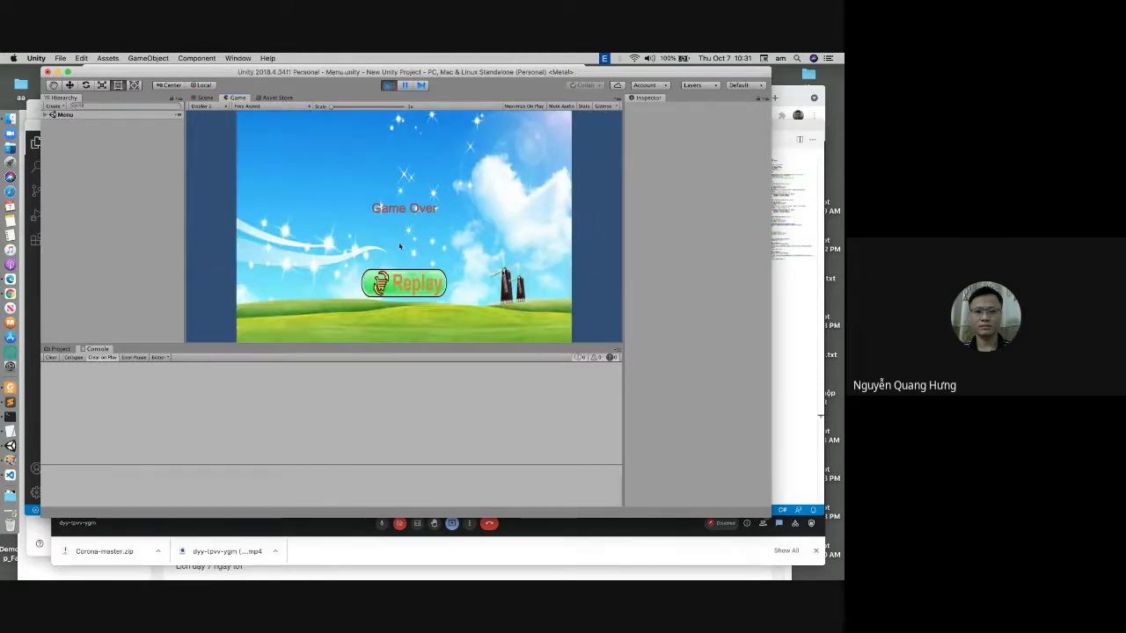
left_click(414, 279)
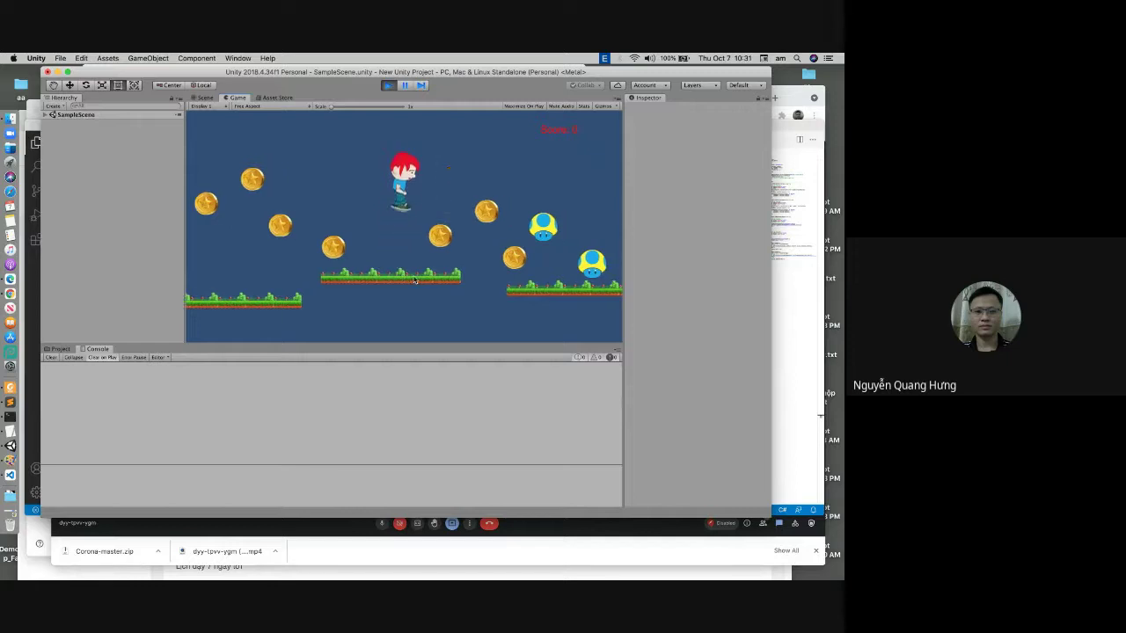
key("space")
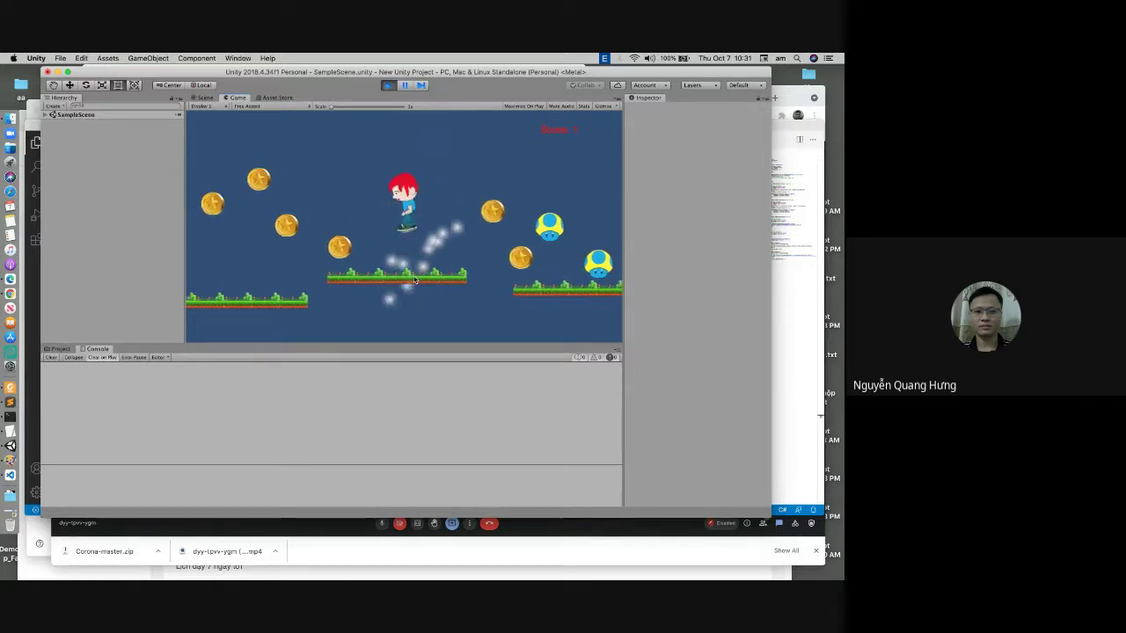
key("space")
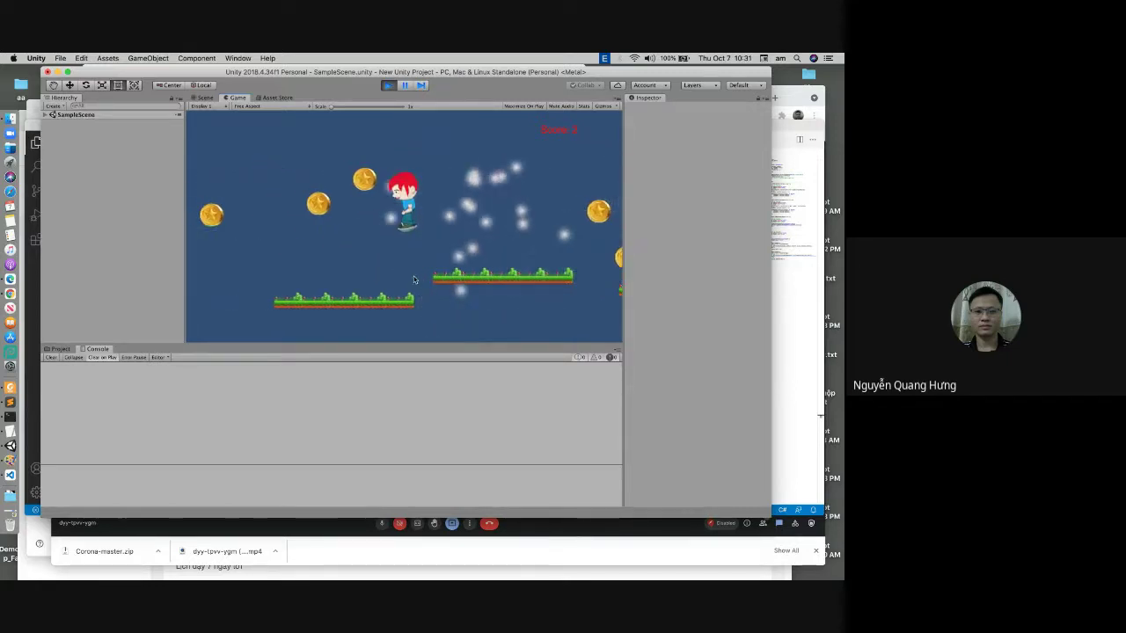
key("space")
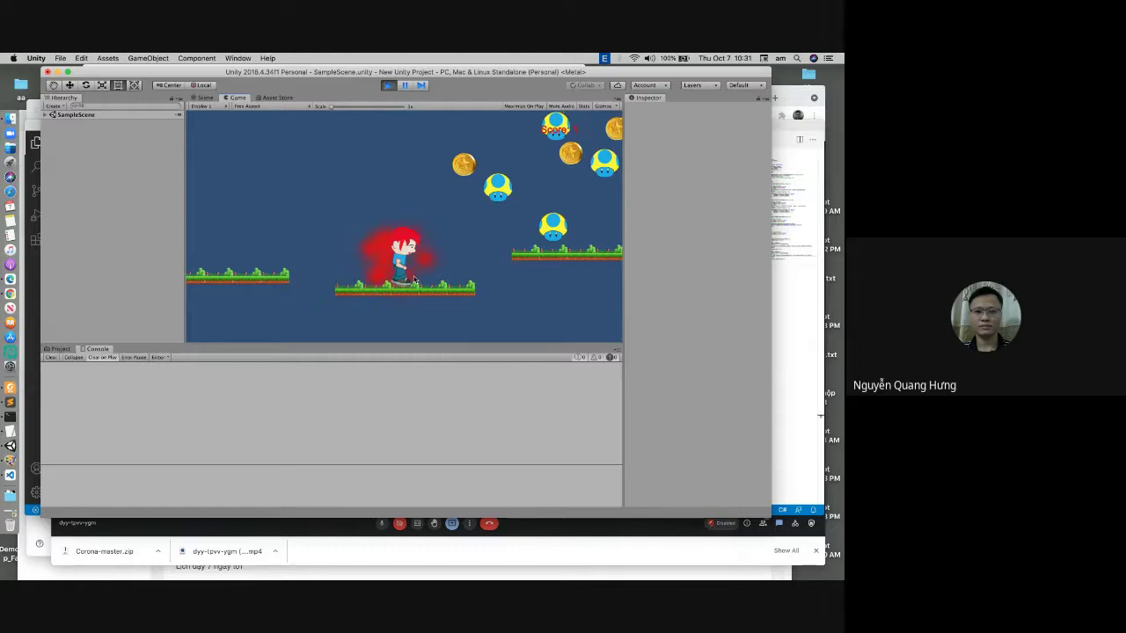
key("space")
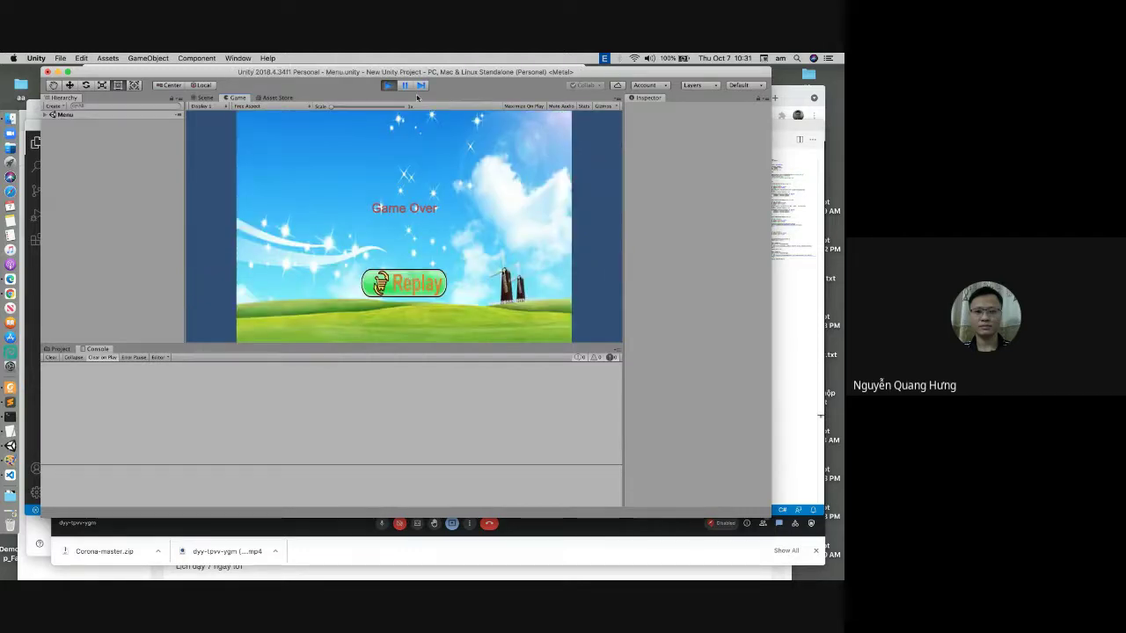
left_click(389, 85)
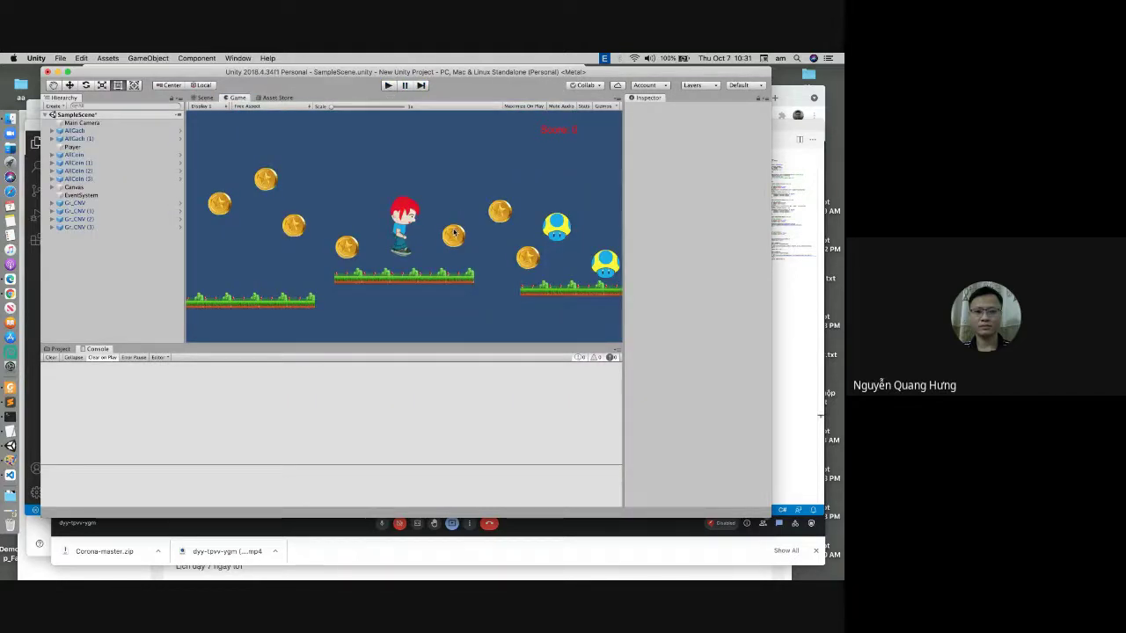
Restart play with Cmd+P and jump into mushrooms until Game Over
key("super+p")
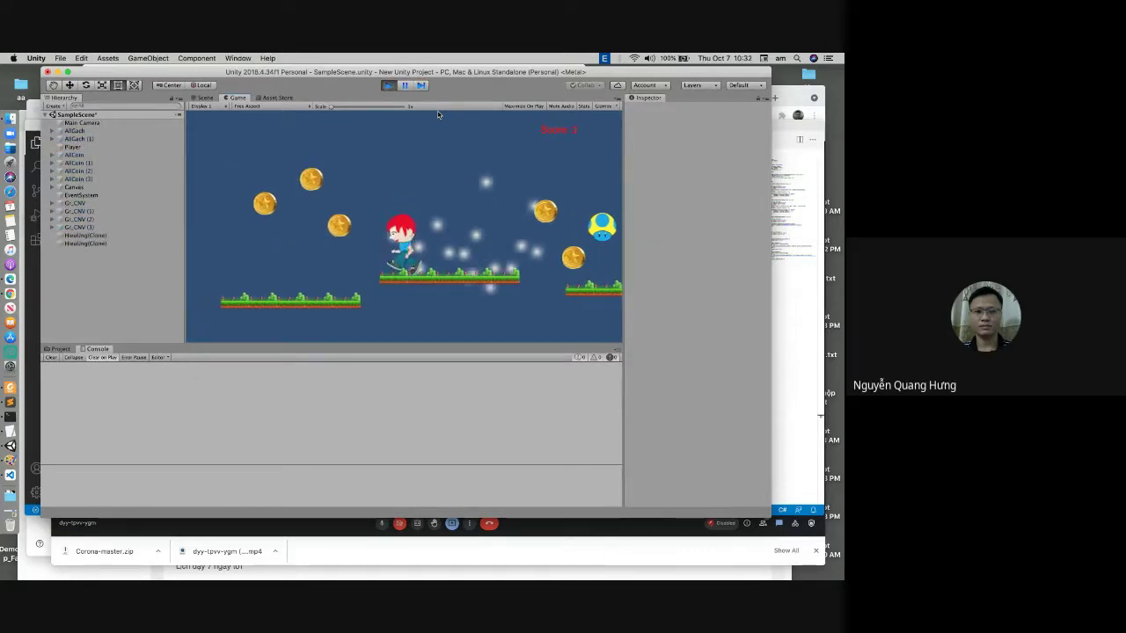
key("space")
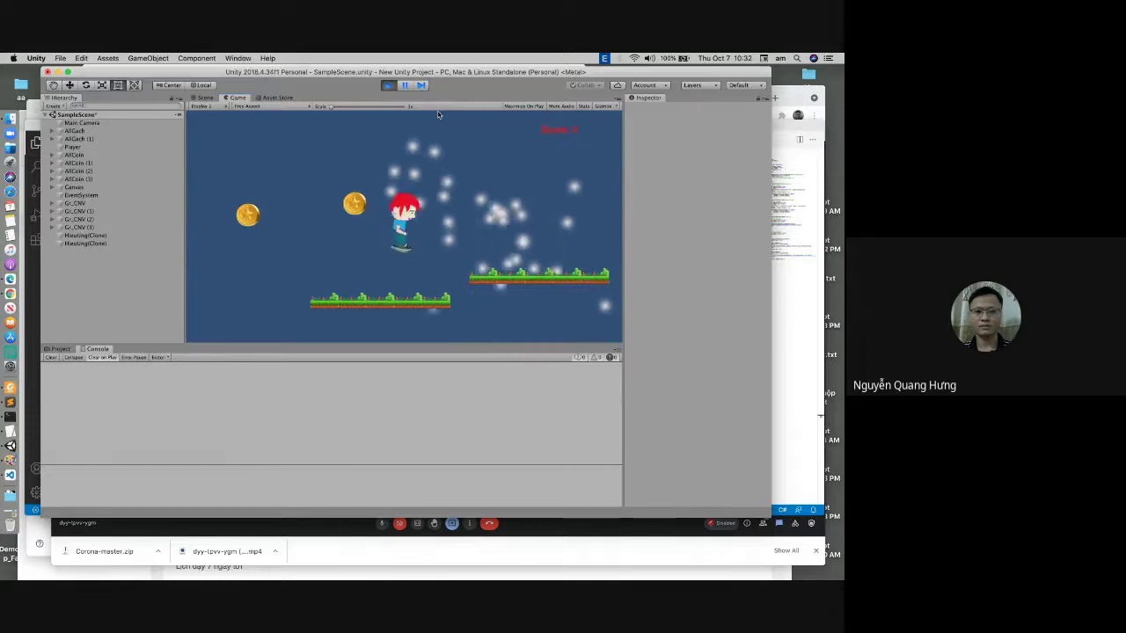
key("space")
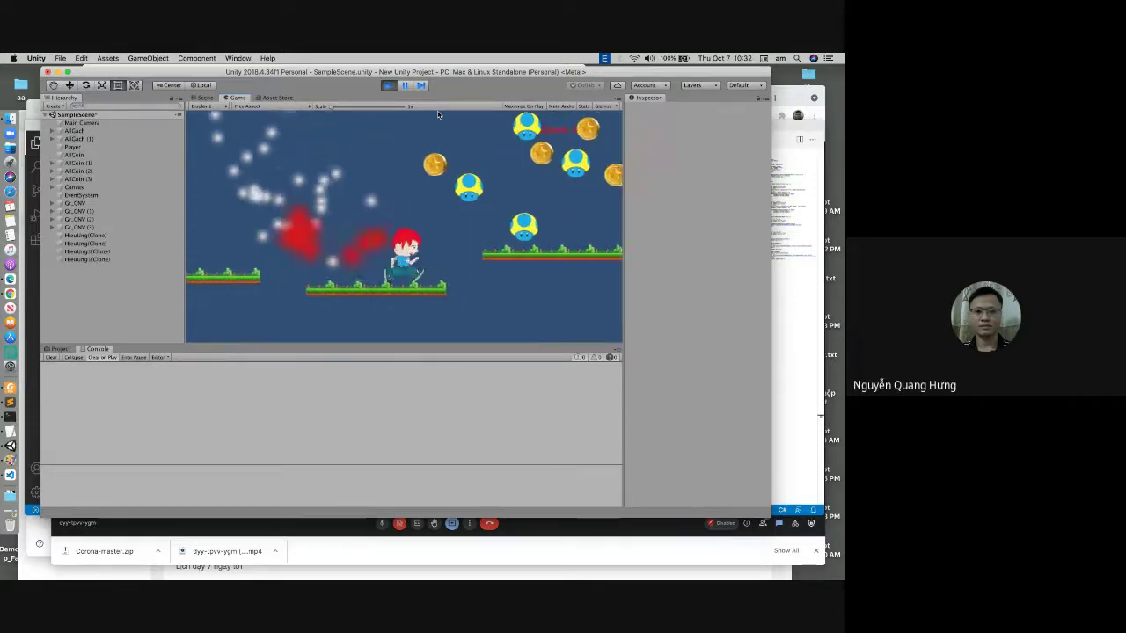
key("space")
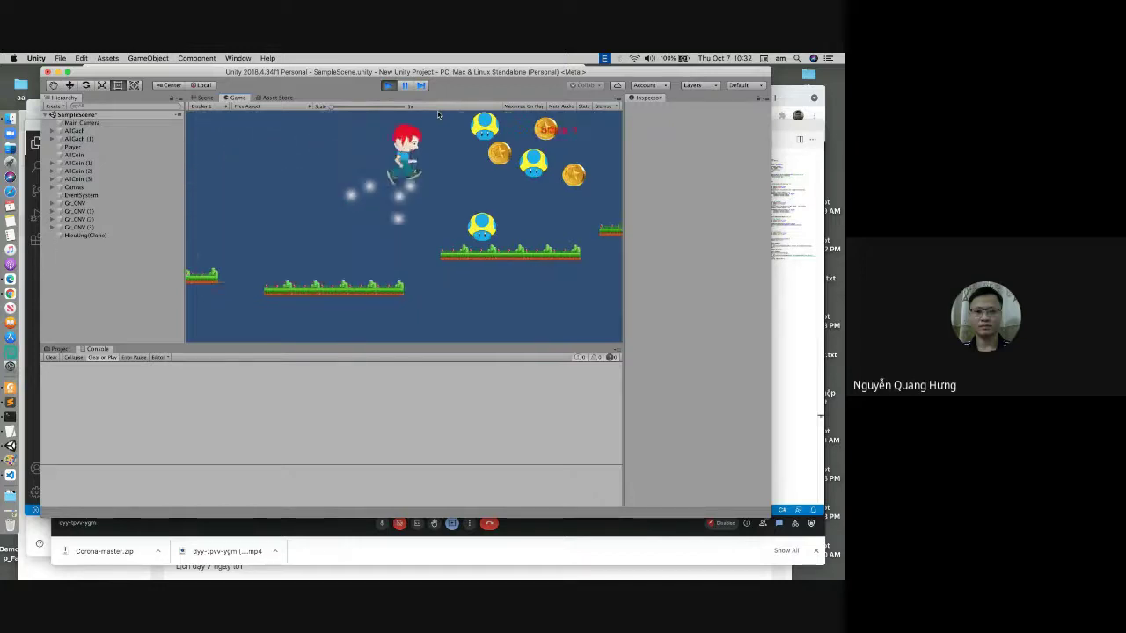